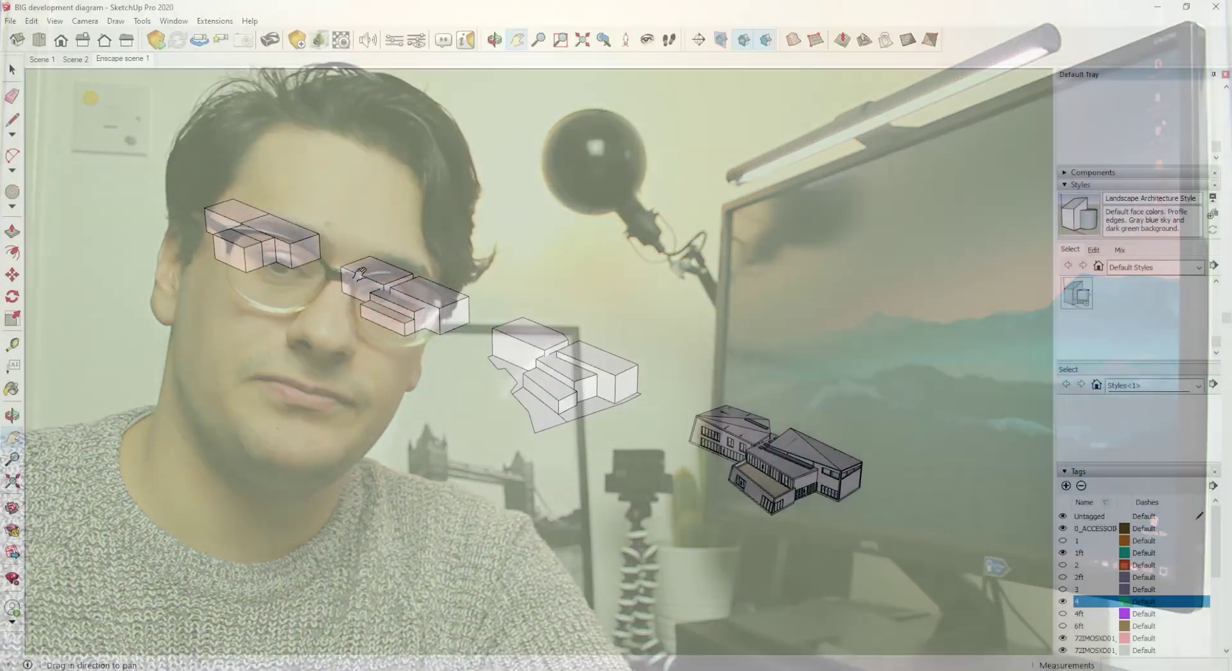
# Examine the four building models in the row, from the simple massing blocks to the detailed design
pyautogui.moveTo(360, 275)
pyautogui.mouseDown(button='middle')
pyautogui.moveTo(349, 267)
pyautogui.moveTo(426, 302)
pyautogui.moveTo(289, 187)
pyautogui.moveTo(319, 187)
pyautogui.moveTo(409, 242)
pyautogui.moveTo(382, 229)
pyautogui.mouseUp(button='middle')
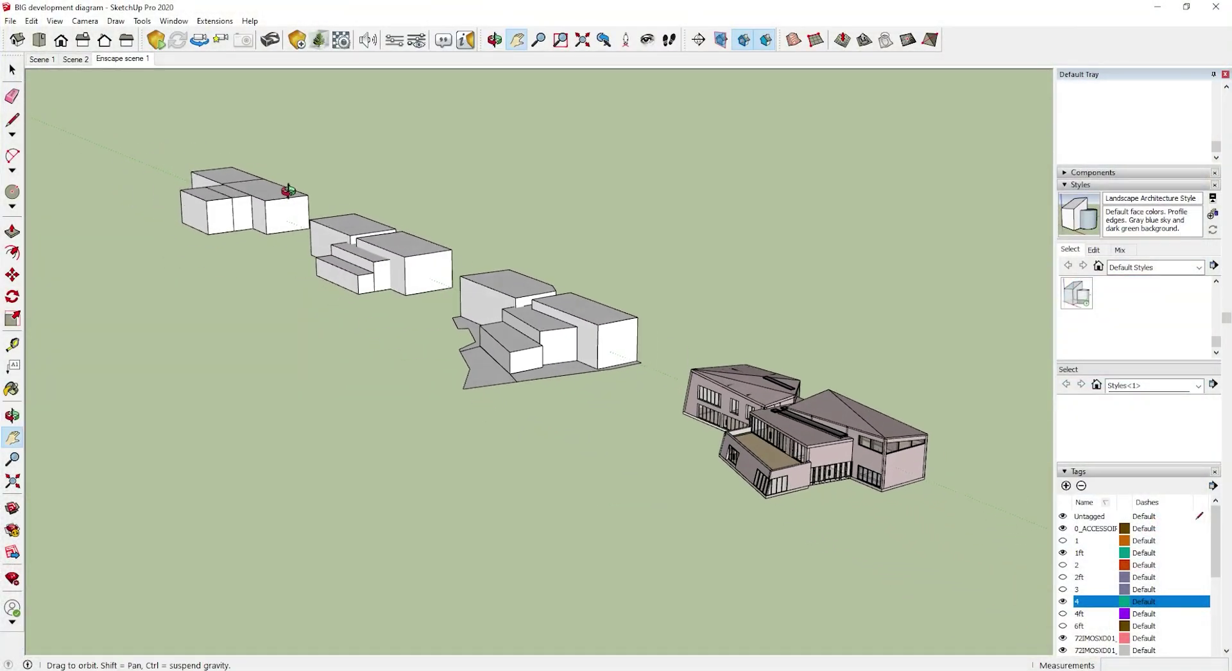
pyautogui.moveTo(382, 228); pyautogui.dragTo(475, 264)
pyautogui.scroll(5, 470, 298)
pyautogui.moveTo(528, 322); pyautogui.dragTo(435, 391, button='middle')
pyautogui.scroll(-3, 512, 329)
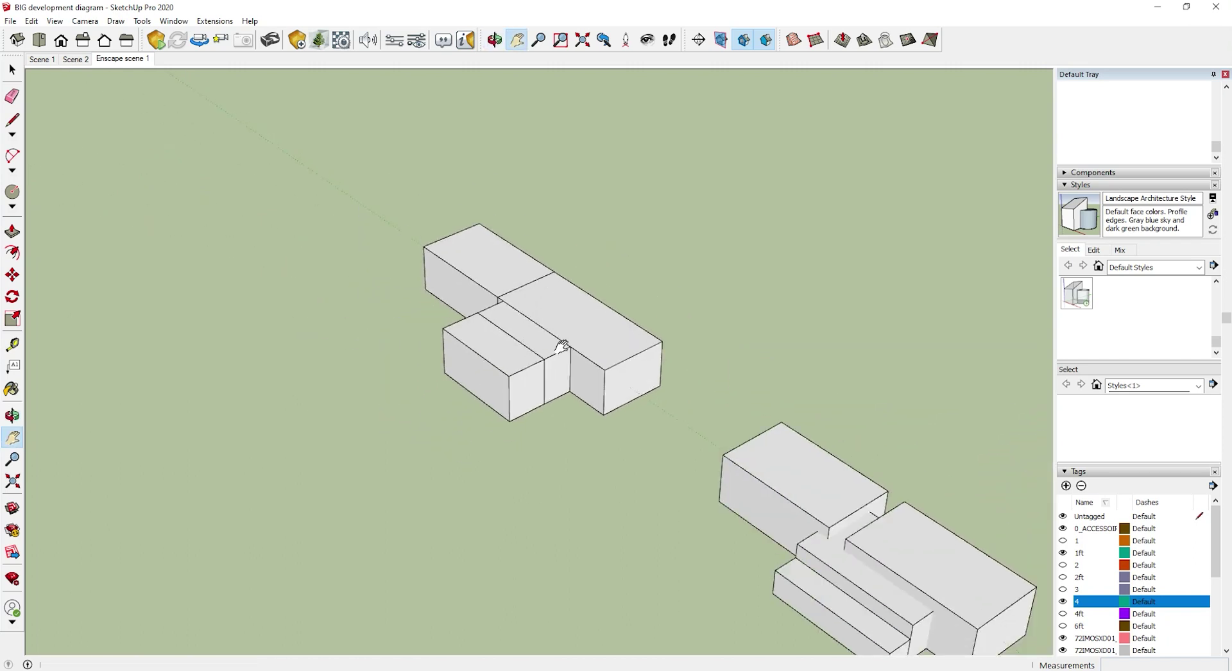
pyautogui.moveTo(882, 560); pyautogui.dragTo(444, 299)
pyautogui.moveTo(894, 605); pyautogui.dragTo(327, 132)
pyautogui.moveTo(815, 437); pyautogui.dragTo(785, 404)
pyautogui.moveTo(742, 495); pyautogui.dragTo(628, 306, button='middle')
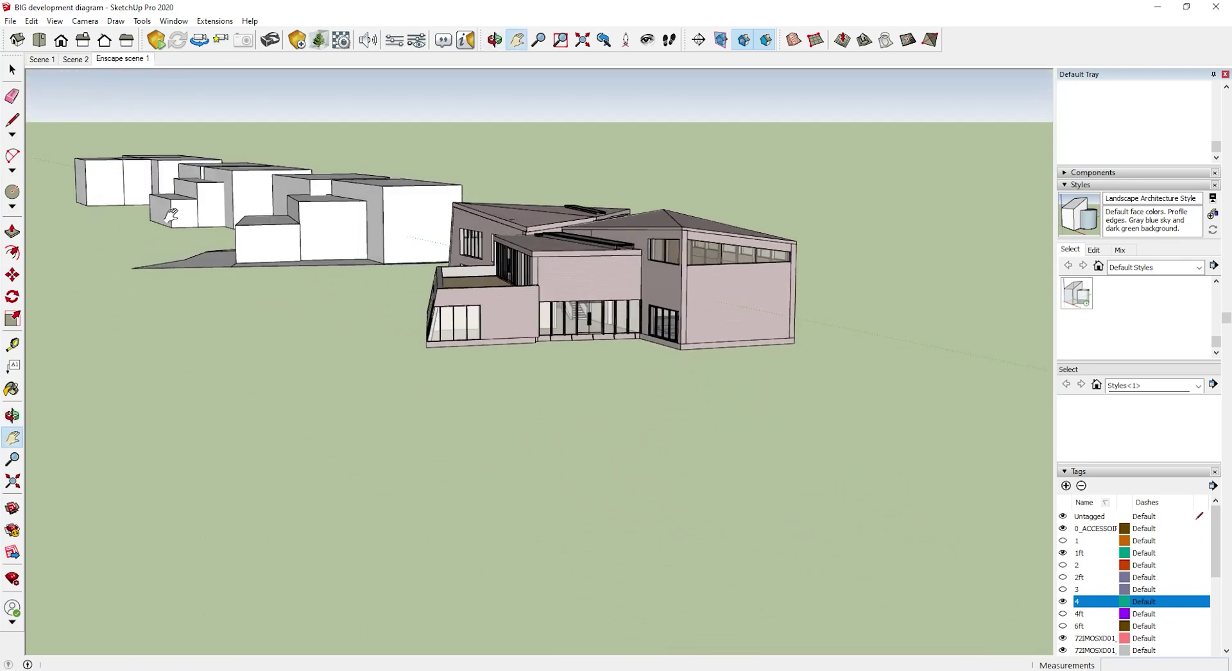
pyautogui.moveTo(179, 201); pyautogui.dragTo(242, 215, button='middle')
pyautogui.scroll(-4, 242, 215)
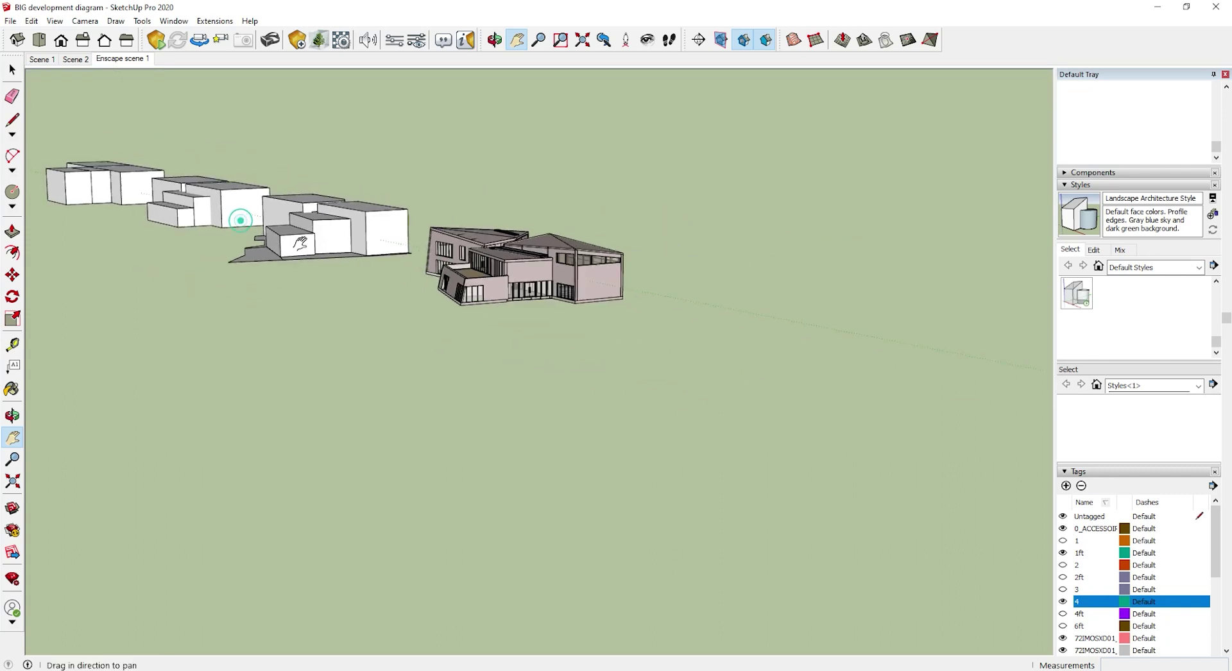
pyautogui.moveTo(349, 255); pyautogui.dragTo(920, 464, button='middle')
# Assign the detailed building group at the centre of the site to tag 4
pyautogui.press('space')
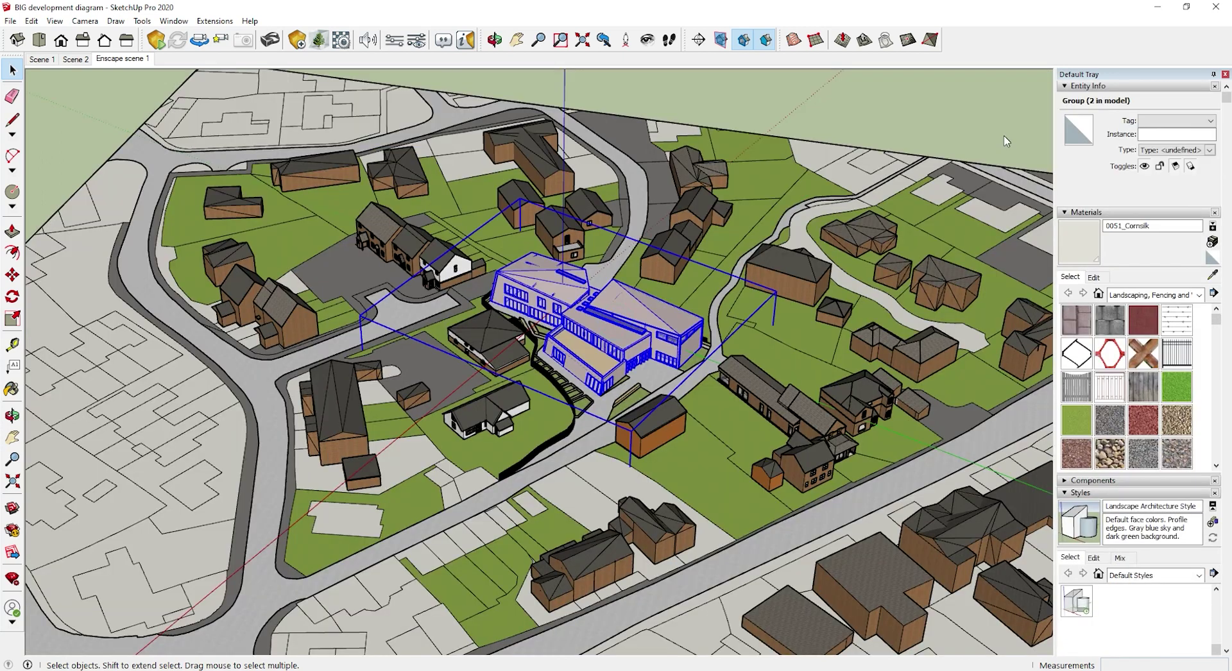
pyautogui.click(1155, 120)
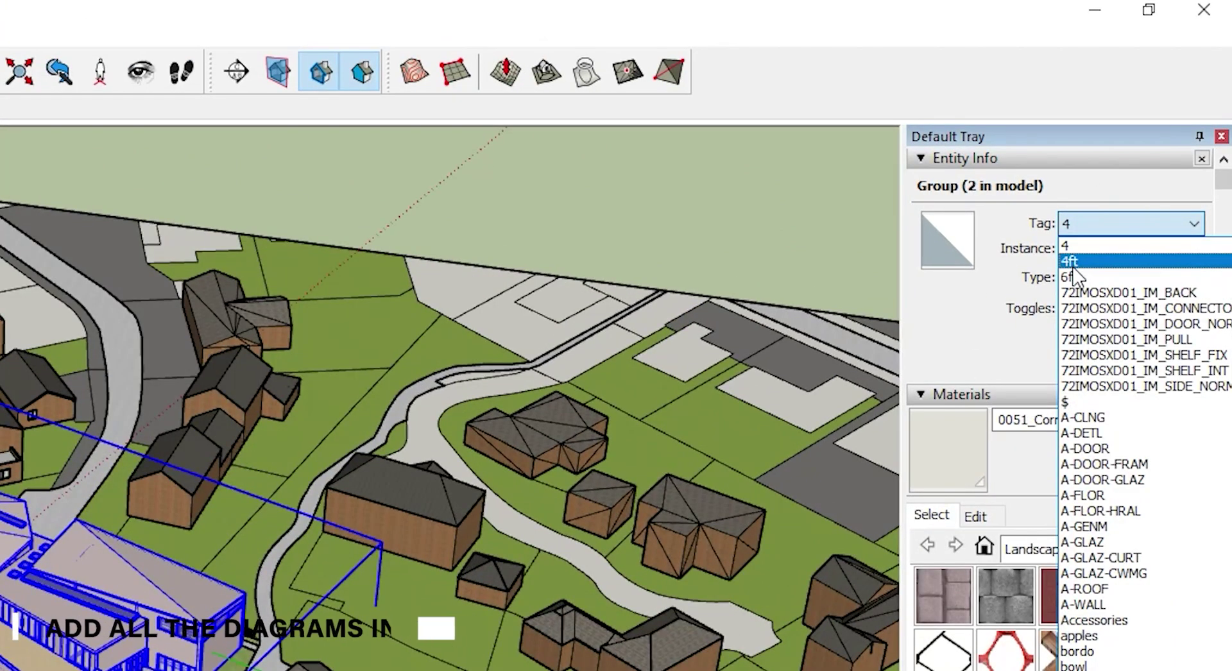
pyautogui.click(1075, 246)
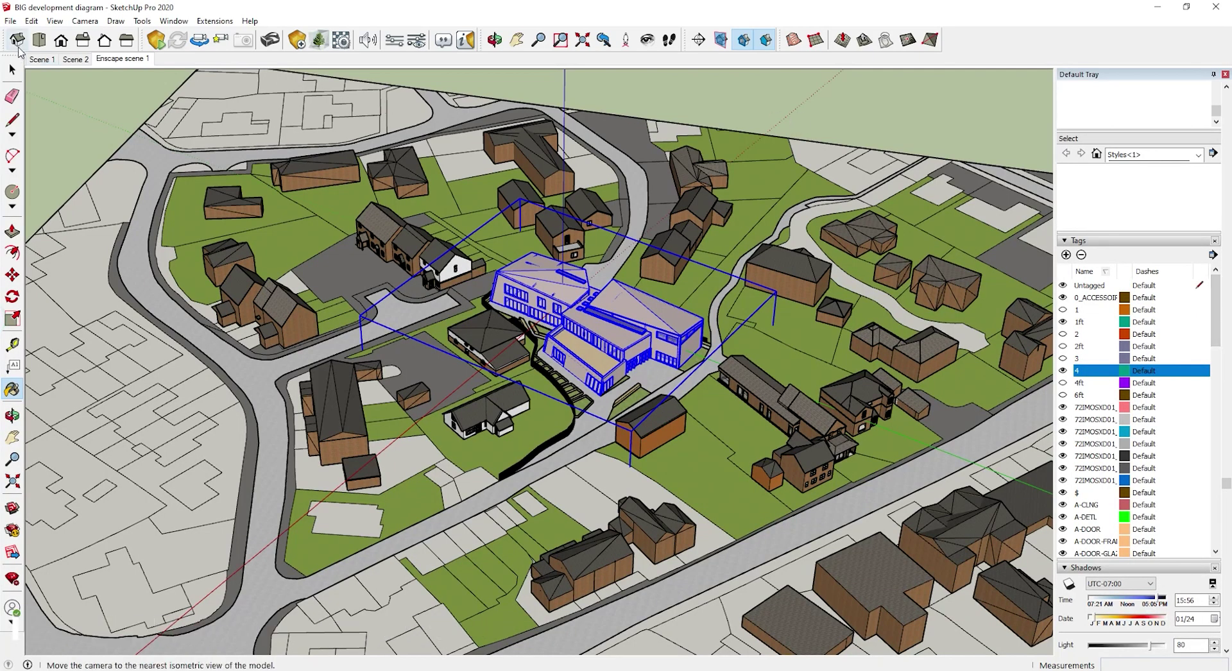
pyautogui.click(15, 66)
pyautogui.hotkey('ctrl', 't')
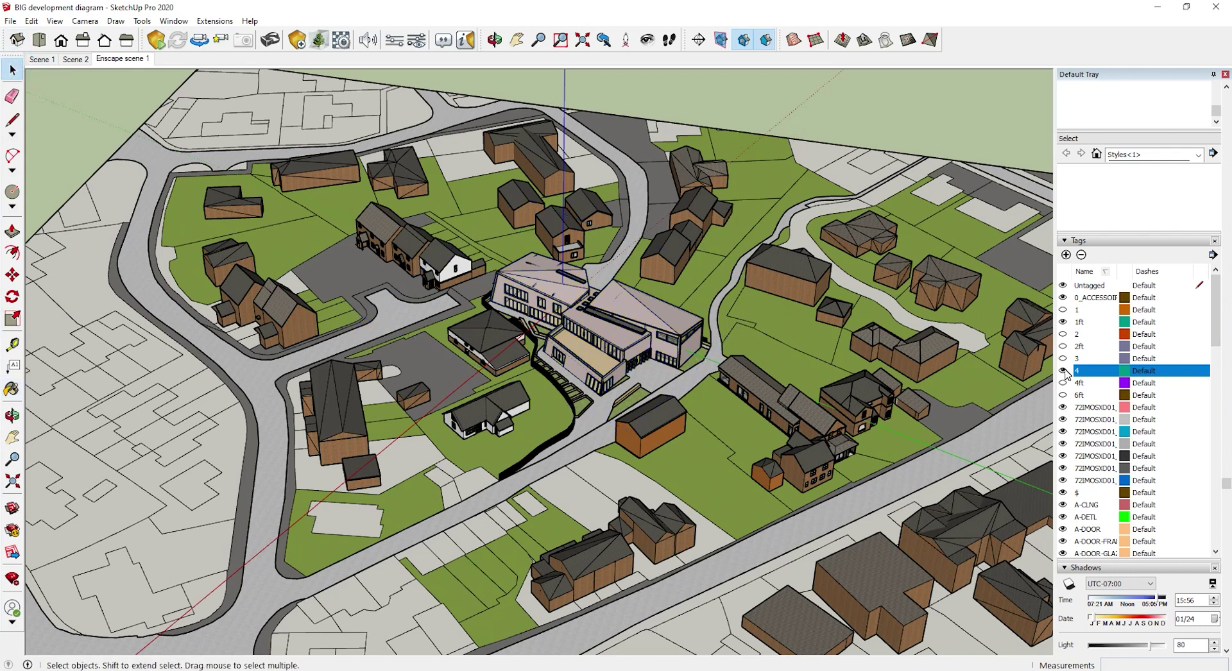
# Toggle tags 1 to 4 one at a time to check each massing stage on the site, ending with tag 1 shown
pyautogui.click(1064, 371)
pyautogui.click(1064, 371)
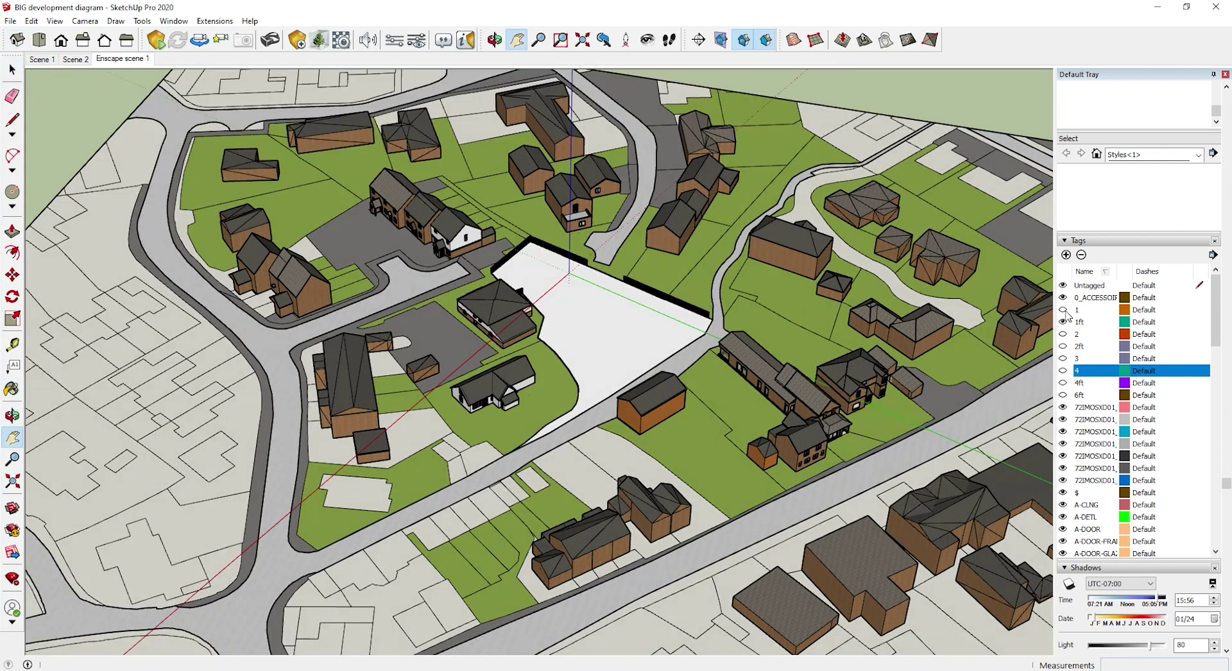
pyautogui.click(1064, 311)
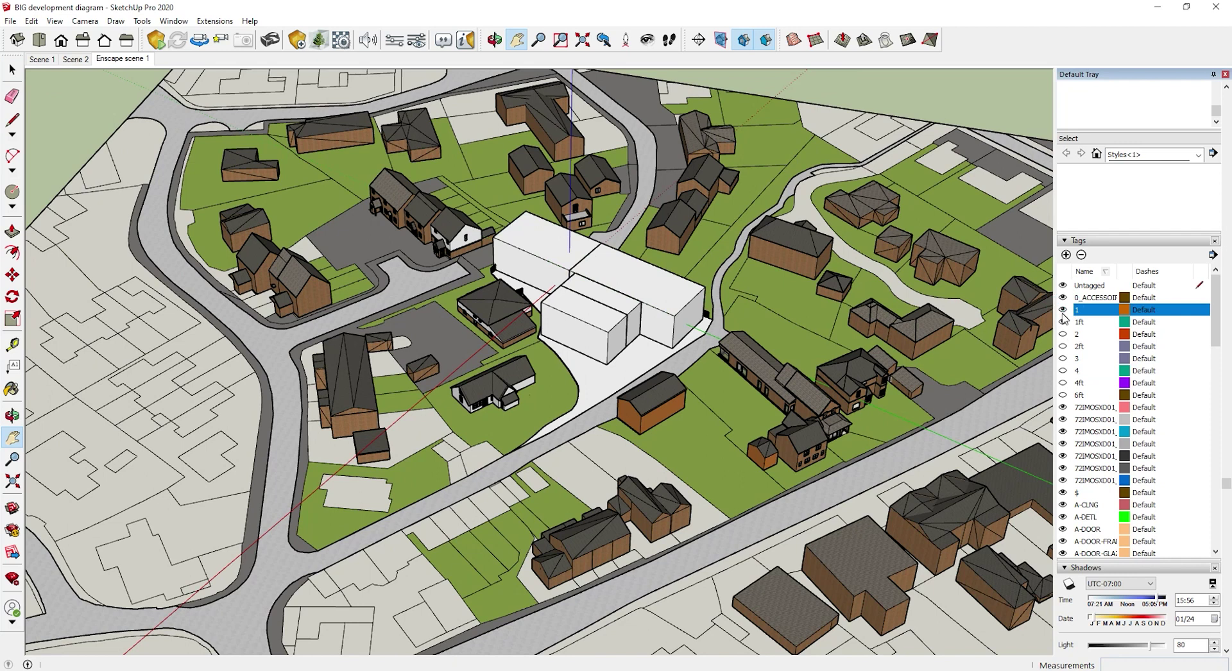
pyautogui.click(1064, 310)
pyautogui.click(1063, 334)
pyautogui.click(1064, 334)
pyautogui.click(1063, 359)
pyautogui.click(1063, 359)
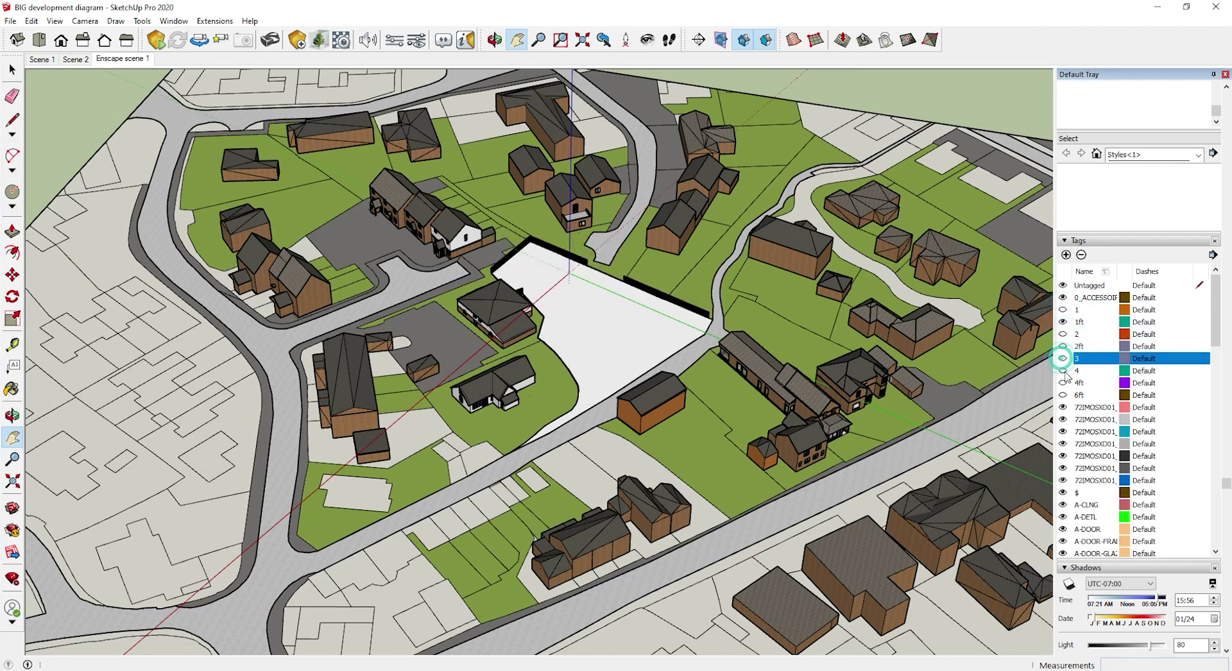
pyautogui.click(1063, 371)
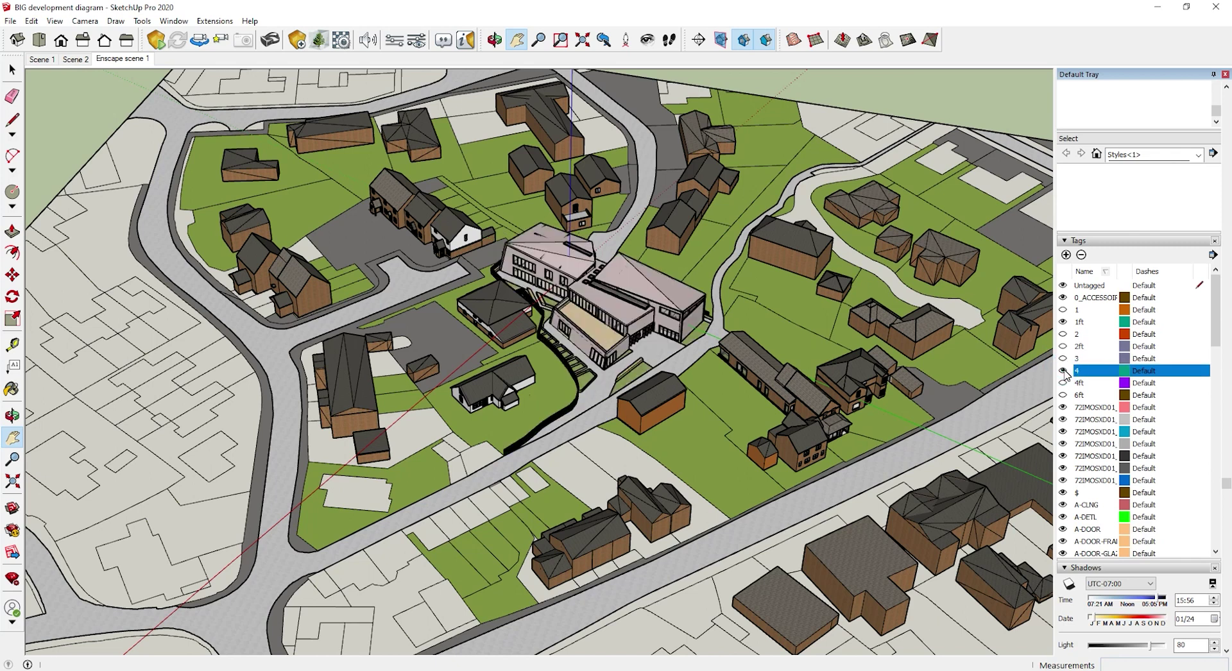
pyautogui.click(1063, 371)
pyautogui.click(1063, 371)
pyautogui.click(1064, 371)
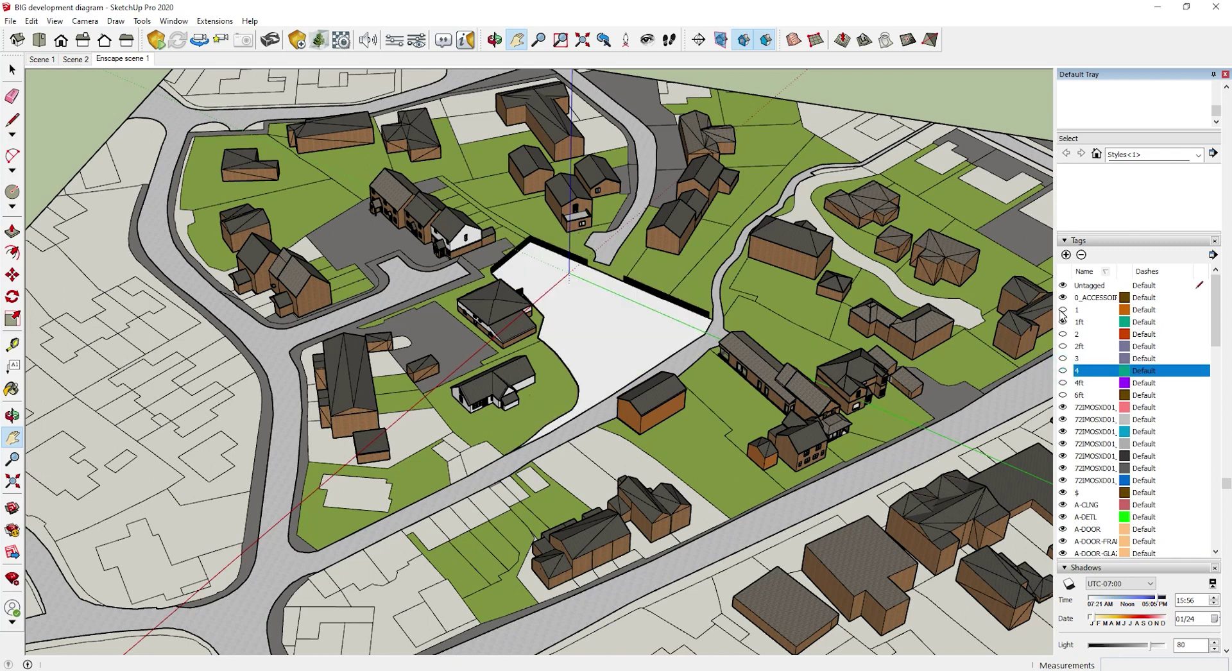
pyautogui.click(1062, 310)
# Switch the camera to parallel projection and set an isometric view framed on the massing and its surrounding houses
pyautogui.click(85, 21)
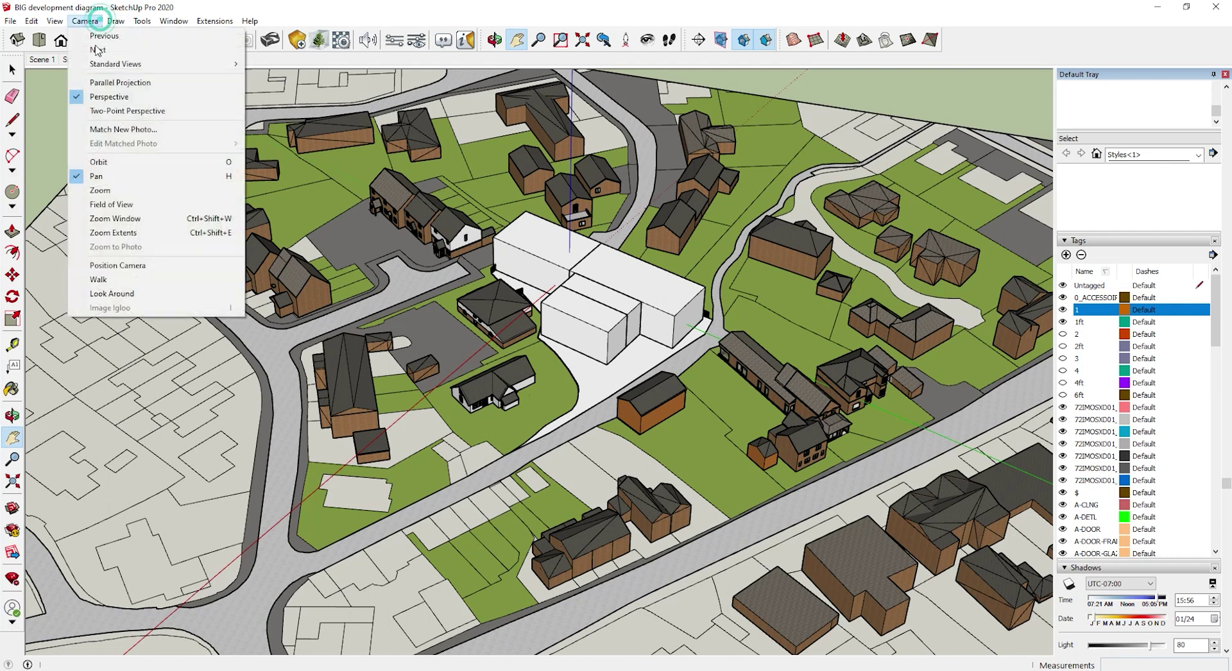
pyautogui.click(103, 82)
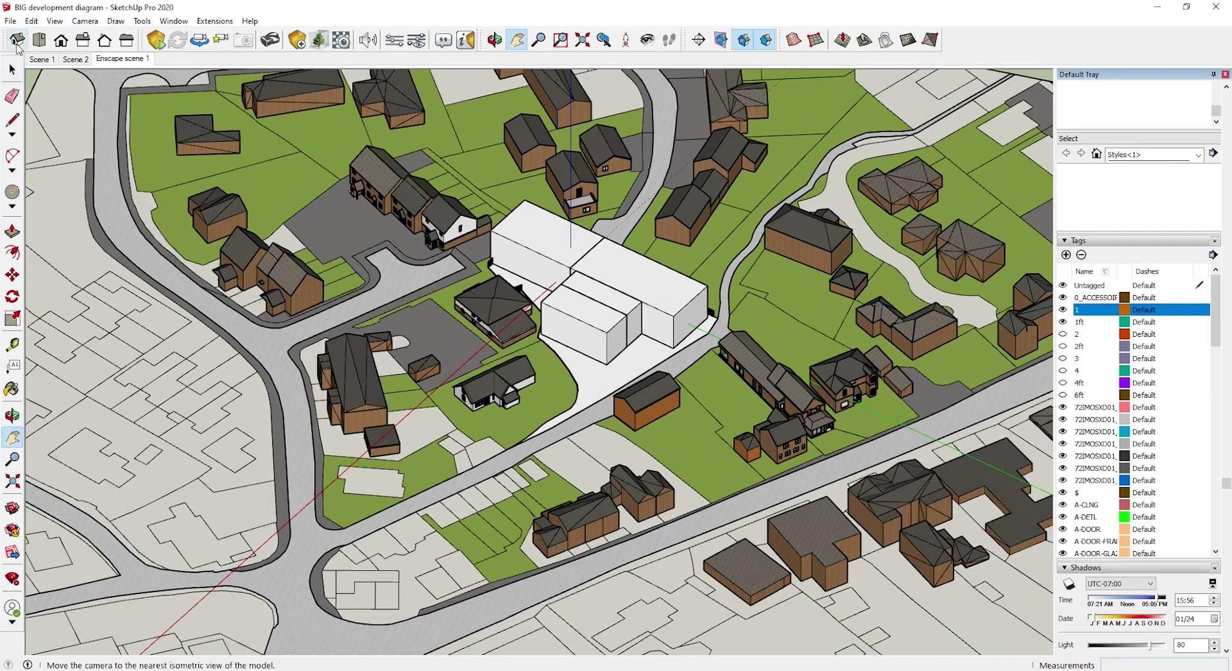
pyautogui.click(15, 40)
pyautogui.moveTo(356, 200); pyautogui.dragTo(900, 323, button='middle')
pyautogui.keyDown('shift'); pyautogui.moveTo(559, 395); pyautogui.dragTo(741, 328, button='middle'); pyautogui.keyUp('shift')
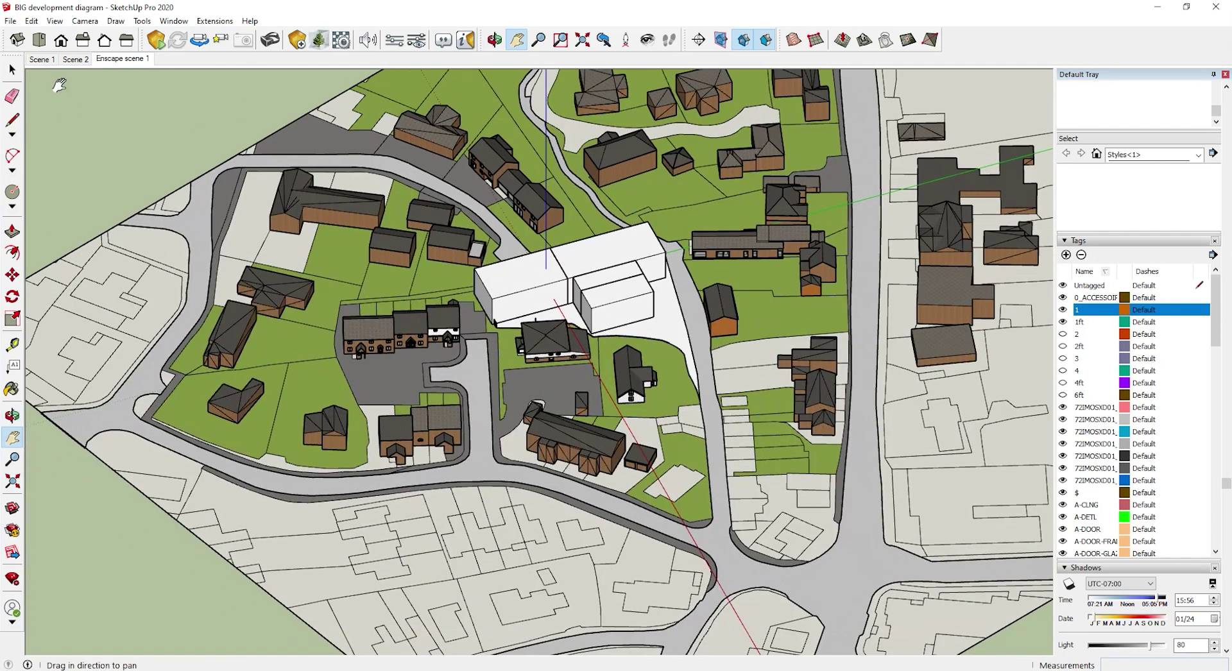
pyautogui.click(17, 39)
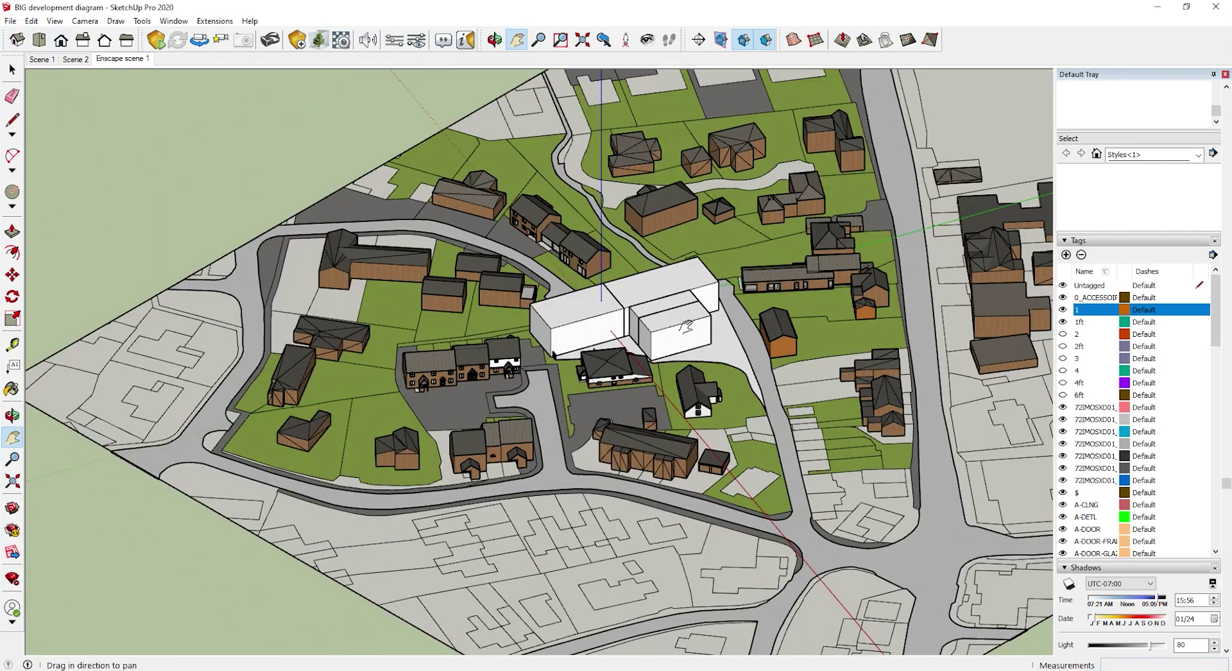
pyautogui.scroll(2, 675, 353)
pyautogui.moveTo(603, 297); pyautogui.dragTo(487, 312)
pyautogui.scroll(1, 366, 319)
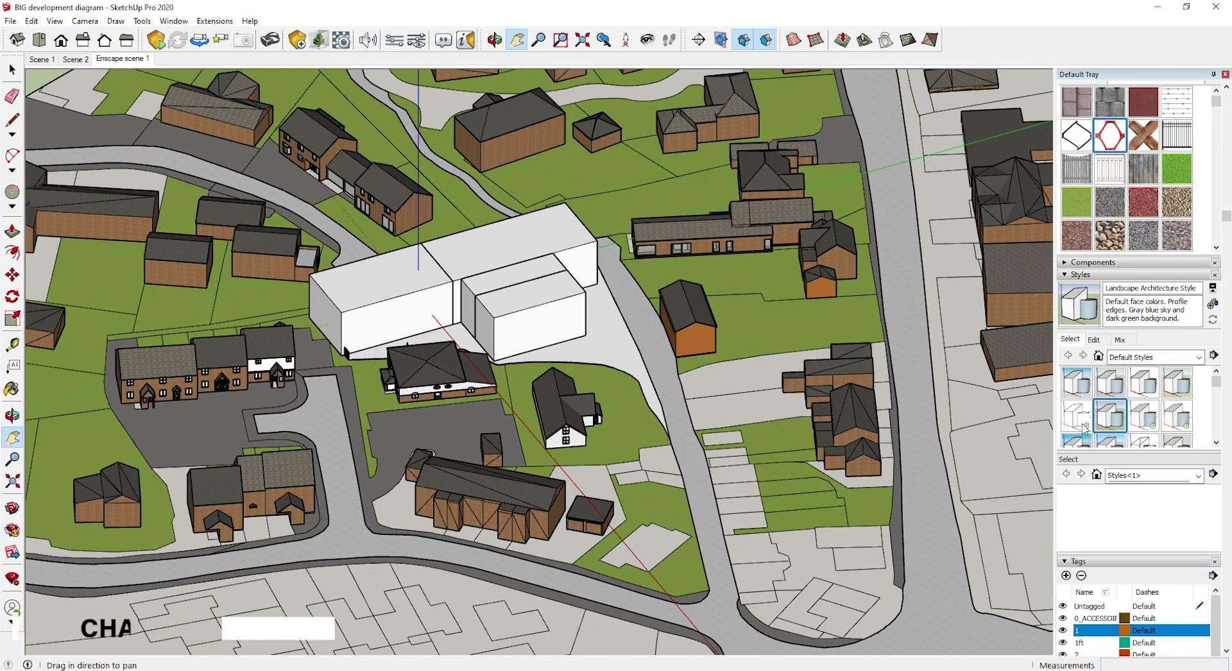
# Apply the hidden line style with white background to the site model
pyautogui.click(1078, 411)
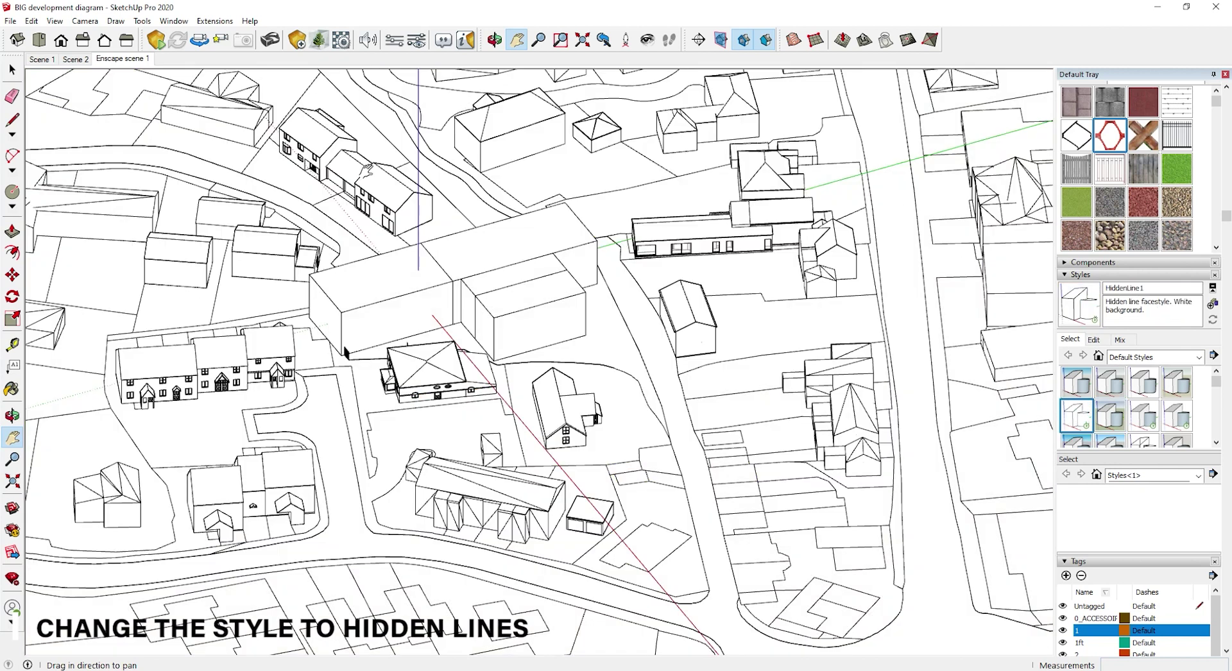
pyautogui.press('space')
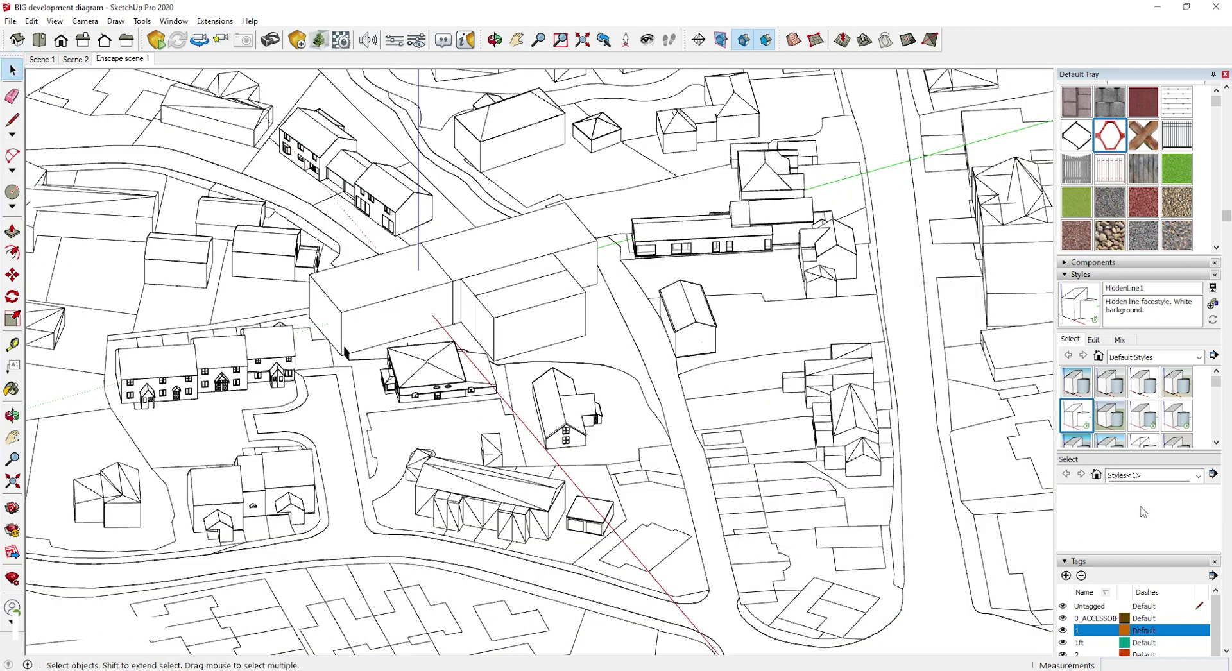
pyautogui.scroll(-5, 1123, 467)
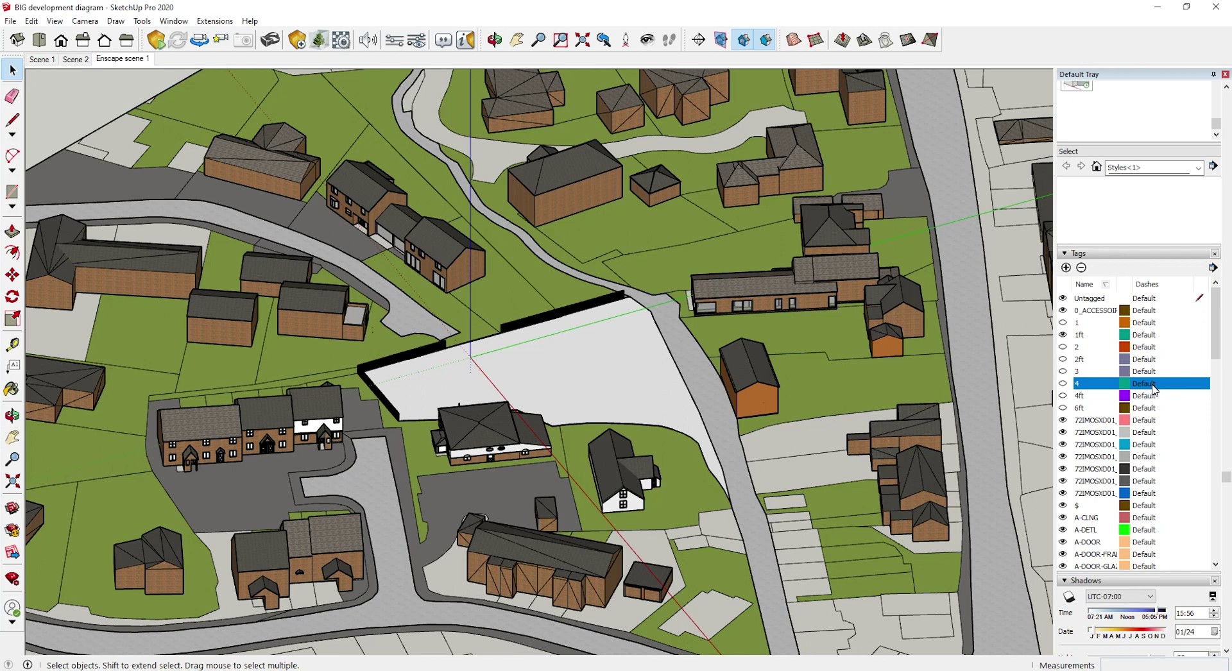
# Start the Enscape live render and move its window aside to free up the SketchUp model view
pyautogui.click(156, 40)
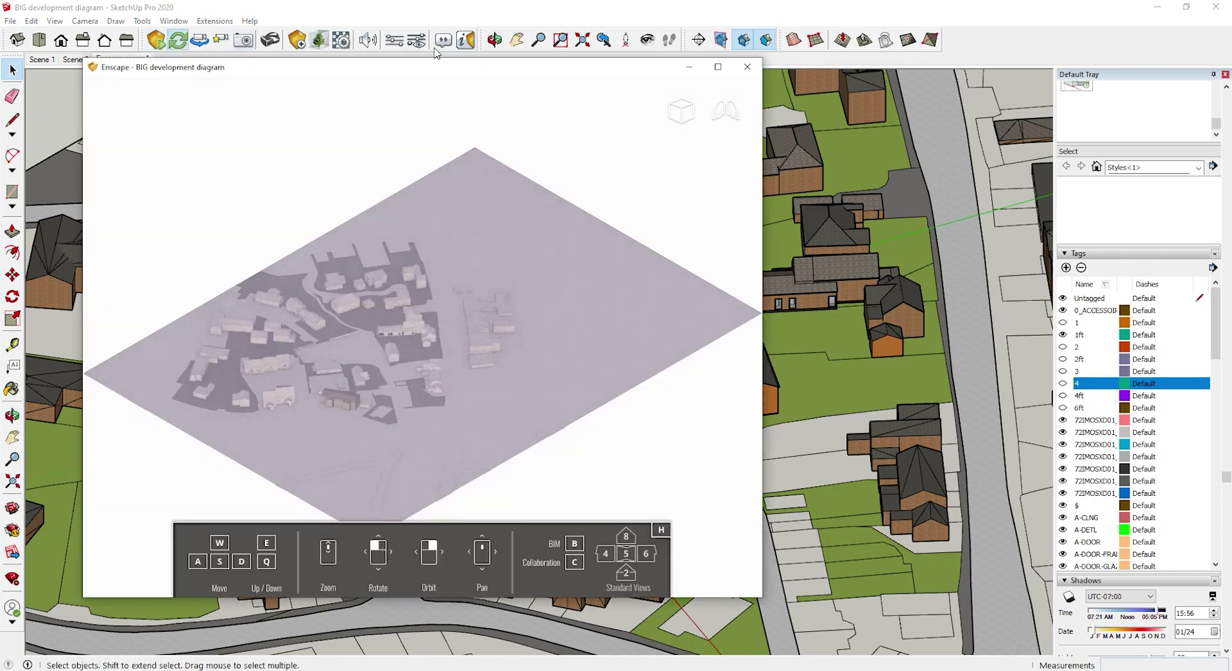
pyautogui.moveTo(470, 70); pyautogui.dragTo(825, 72)
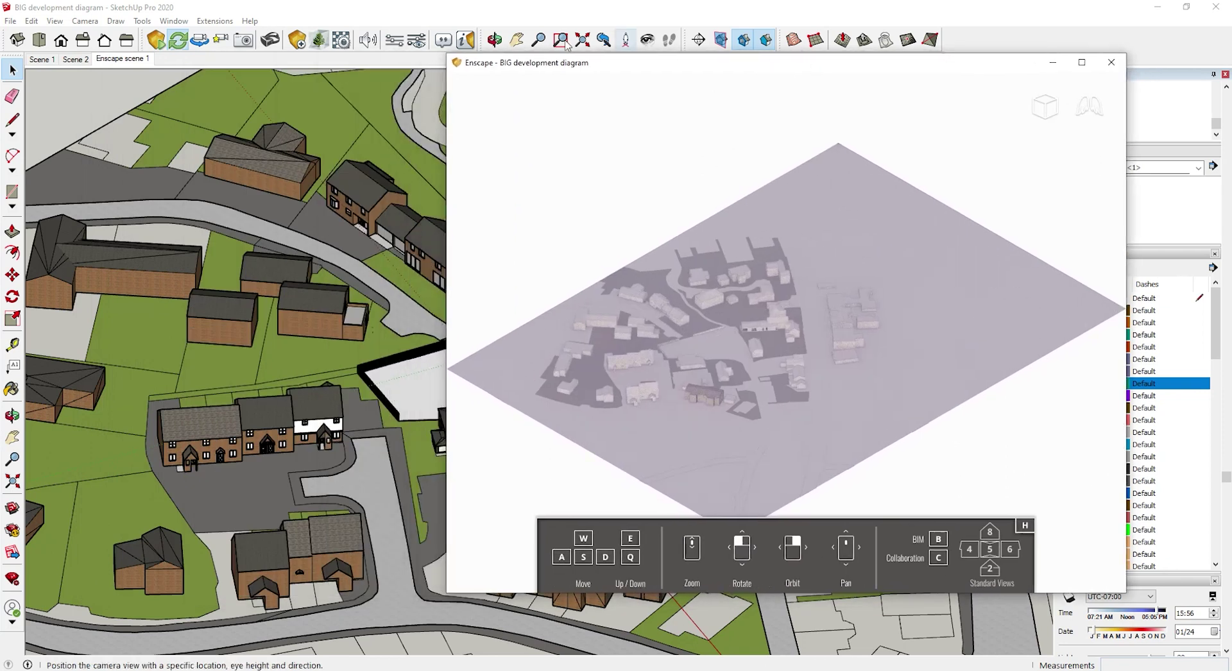
# Change the Enscape rendering mode to White and place the visual settings window beside the live render
pyautogui.click(419, 41)
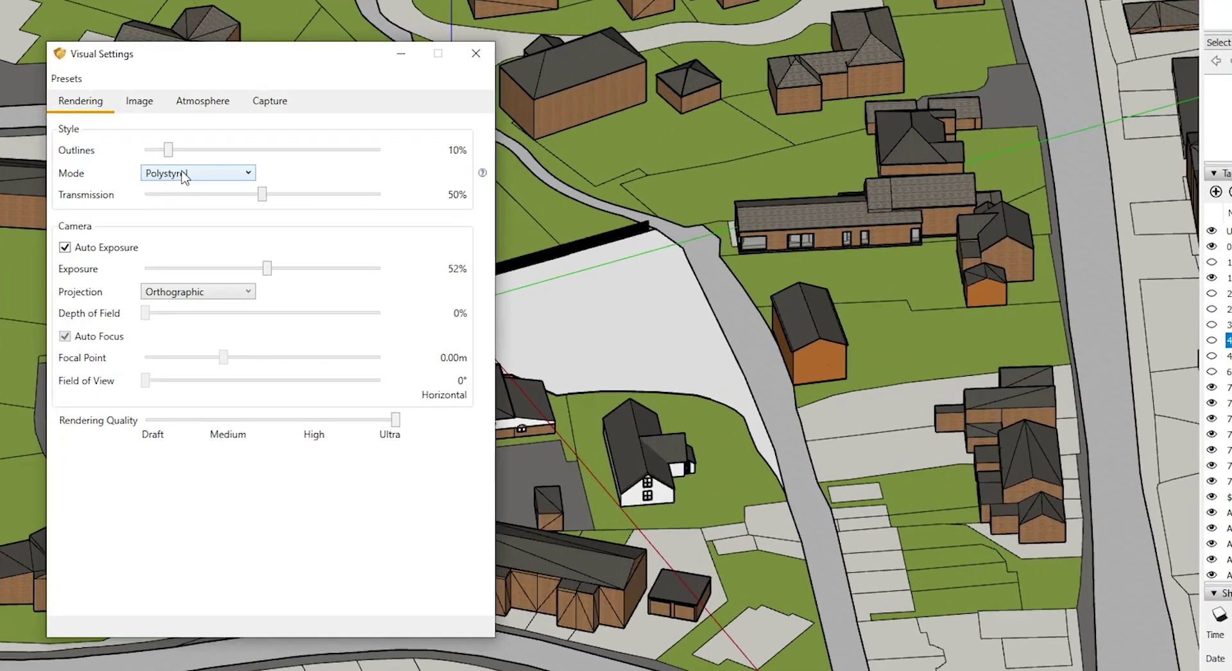
pyautogui.click(257, 253)
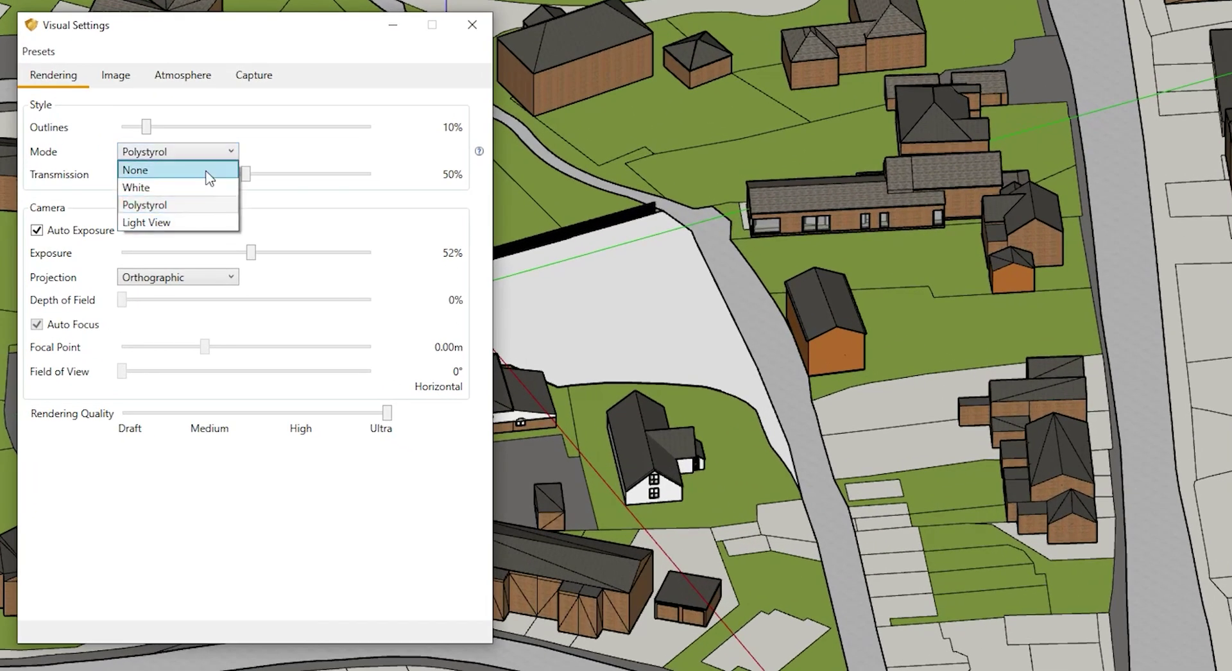
pyautogui.click(190, 193)
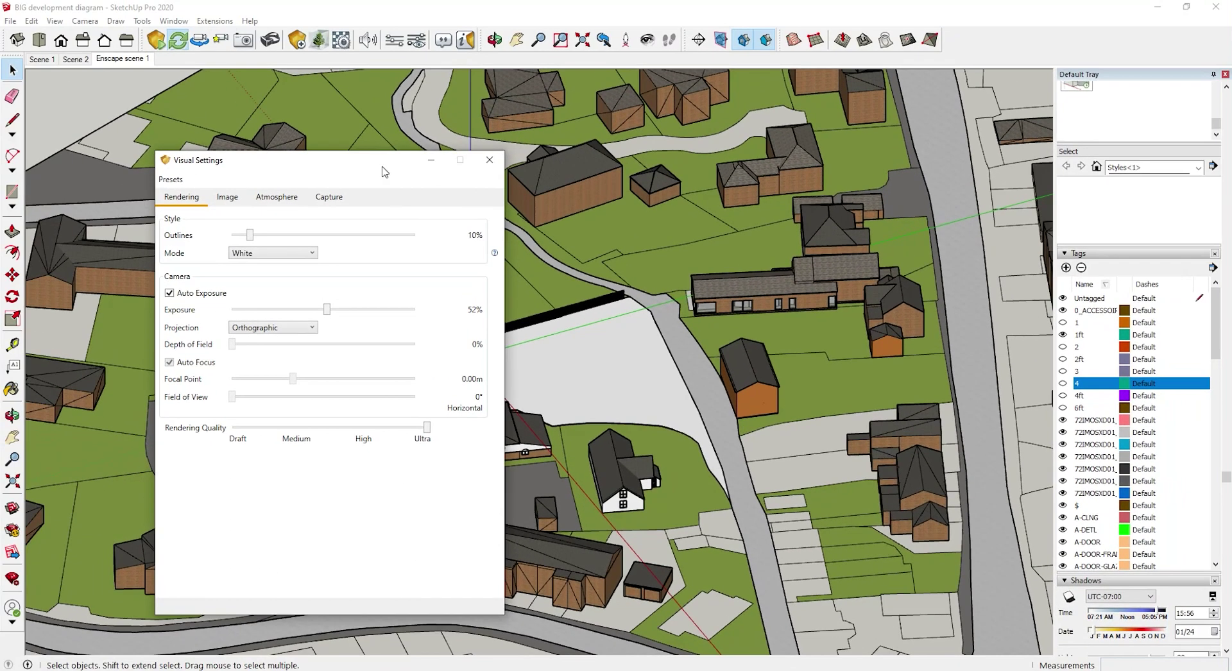
pyautogui.moveTo(383, 172); pyautogui.dragTo(279, 152)
pyautogui.moveTo(178, 656)
pyautogui.click(201, 626)
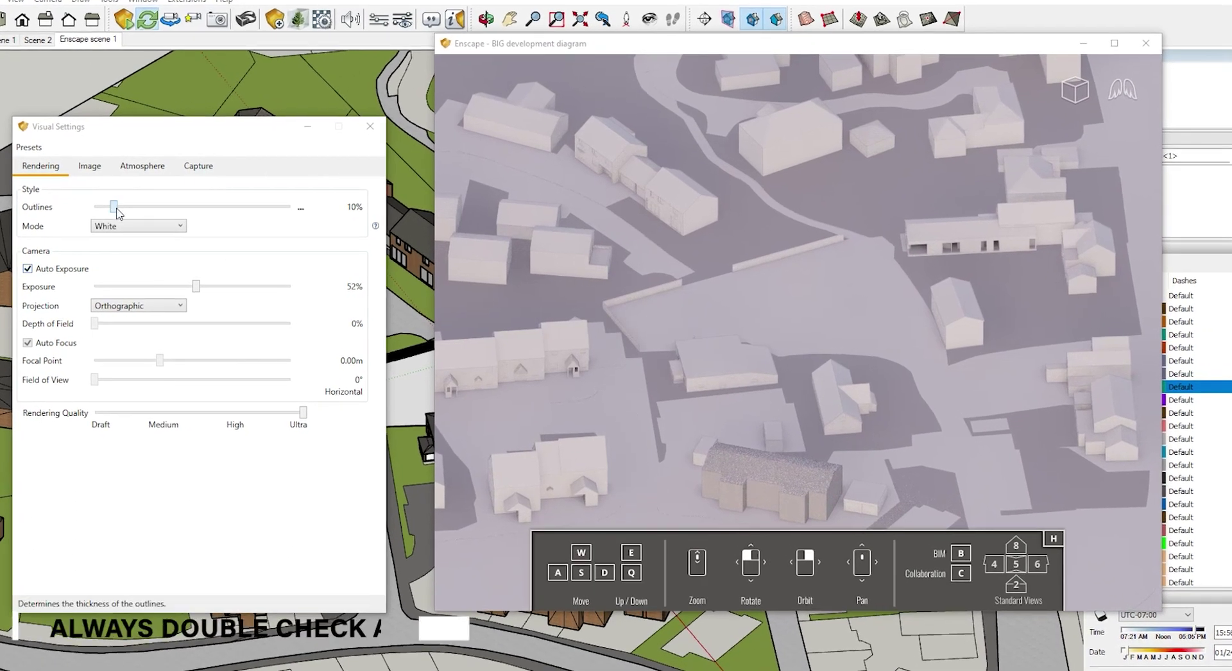
# Try the render outlines at 29% and return them to 10%
pyautogui.moveTo(117, 210); pyautogui.dragTo(151, 210)
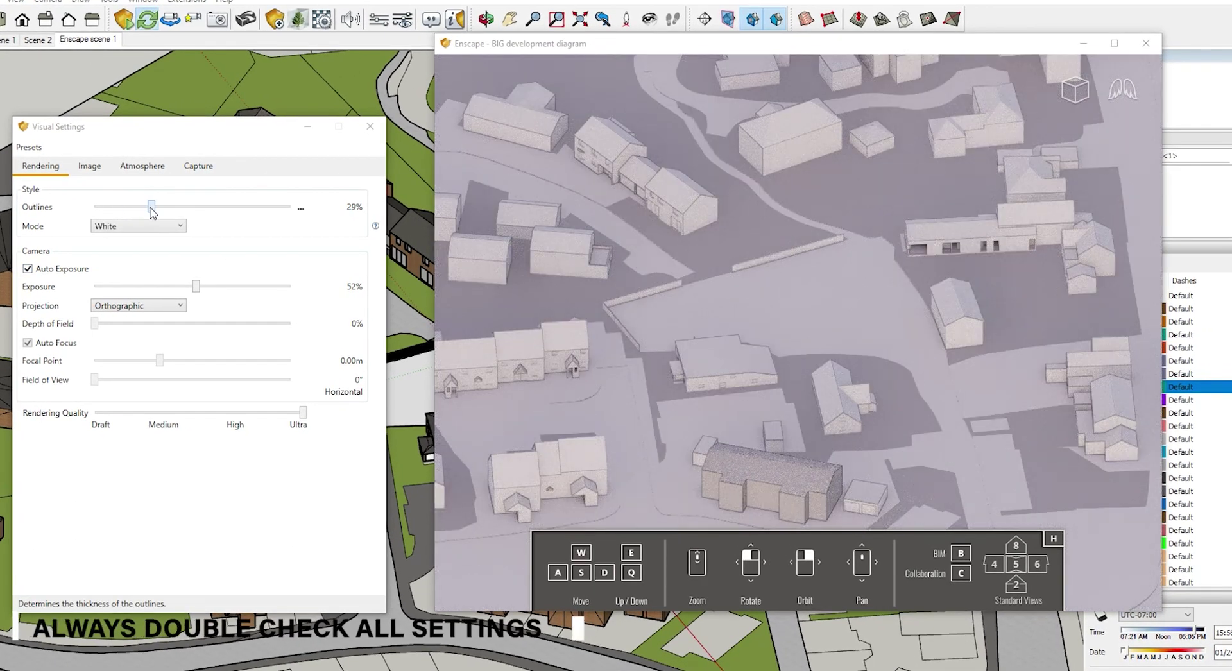
pyautogui.scroll(-4, 154, 213)
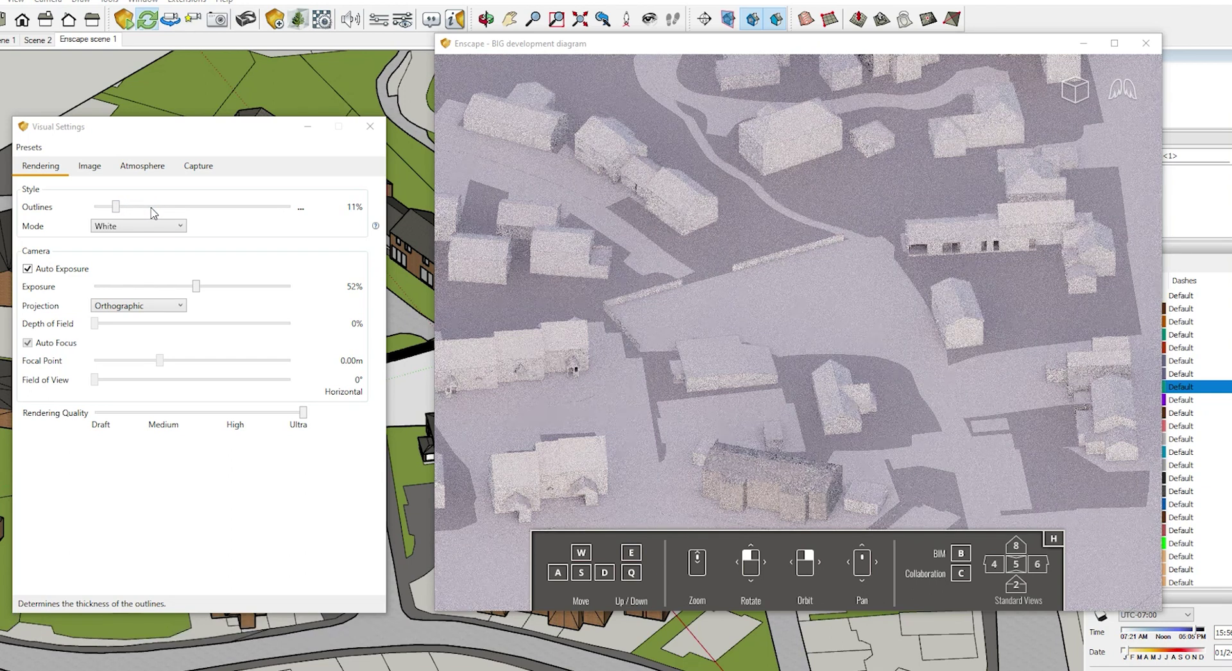
pyautogui.scroll(-1, 154, 213)
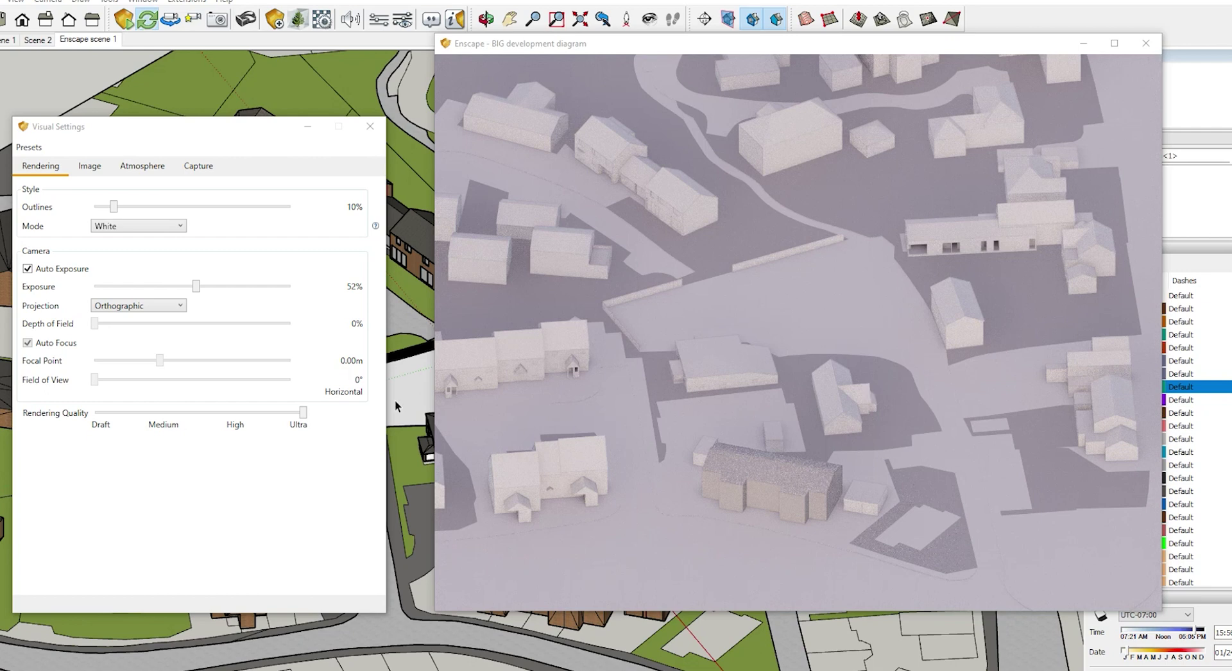
# Bring up the image settings and shift the render's time of day to recast the building shadows
pyautogui.moveTo(320, 413)
pyautogui.click(103, 170)
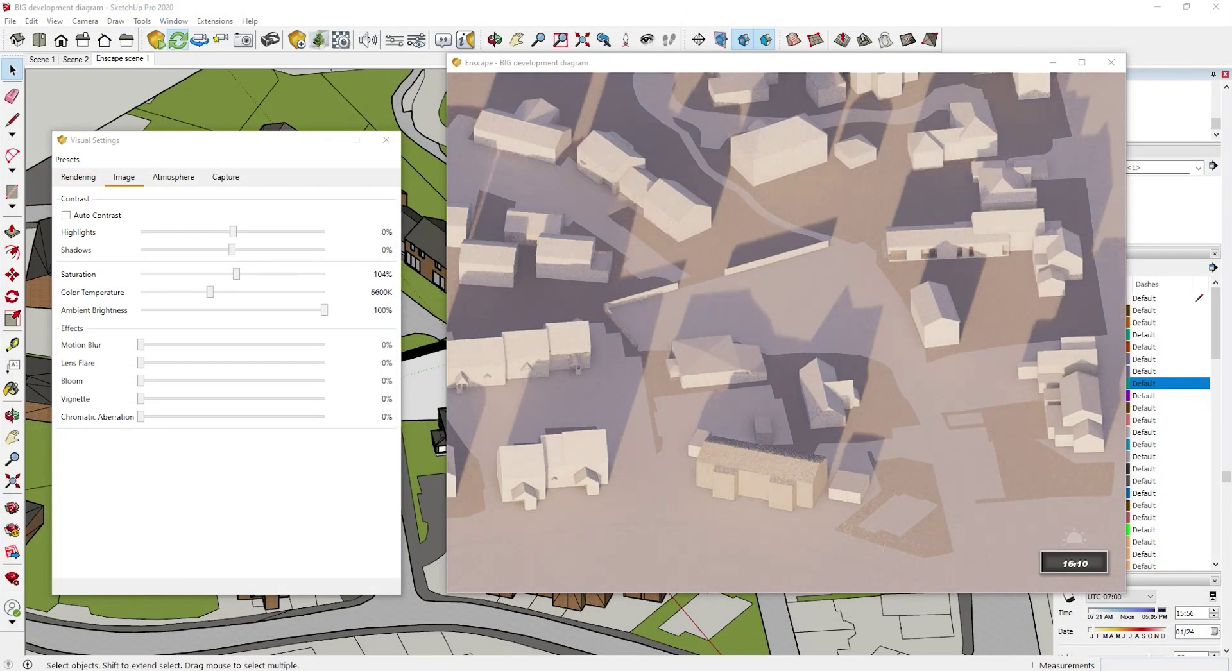
pyautogui.keyDown('shift'); pyautogui.moveTo(786, 332); pyautogui.dragTo(725, 333, button='right'); pyautogui.keyUp('shift')
# Set the render's image shadows to -100% and highlights to -45%, and reduce the saturation
pyautogui.moveTo(232, 254)
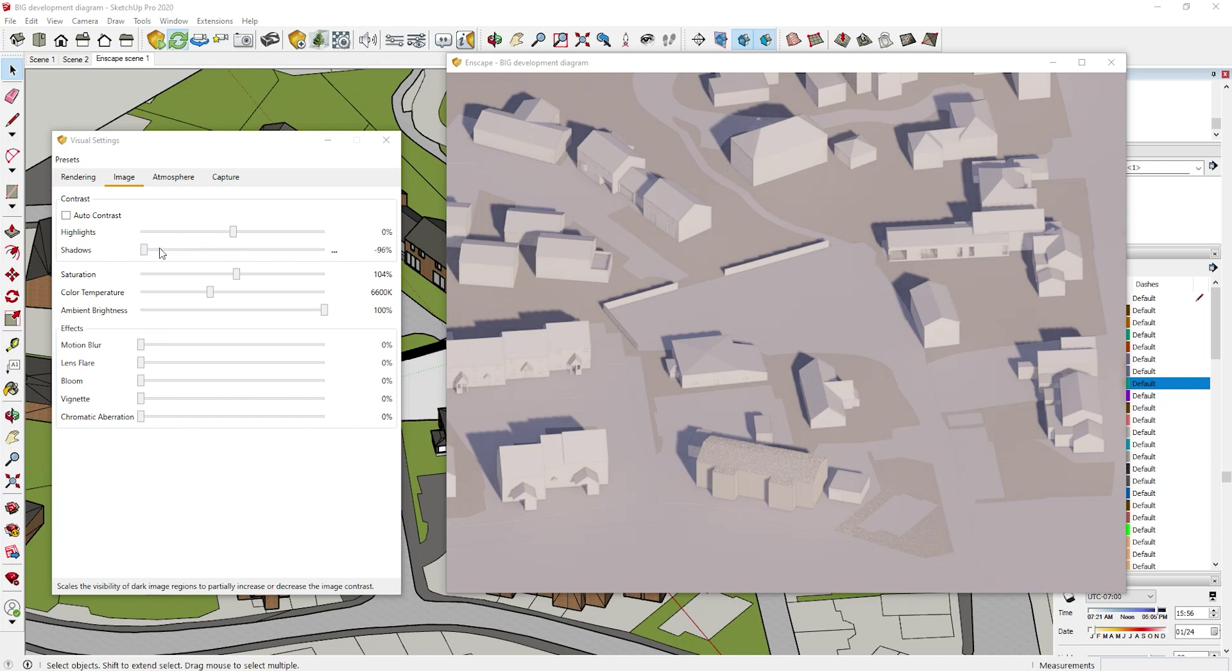
pyautogui.moveTo(233, 233); pyautogui.dragTo(215, 234)
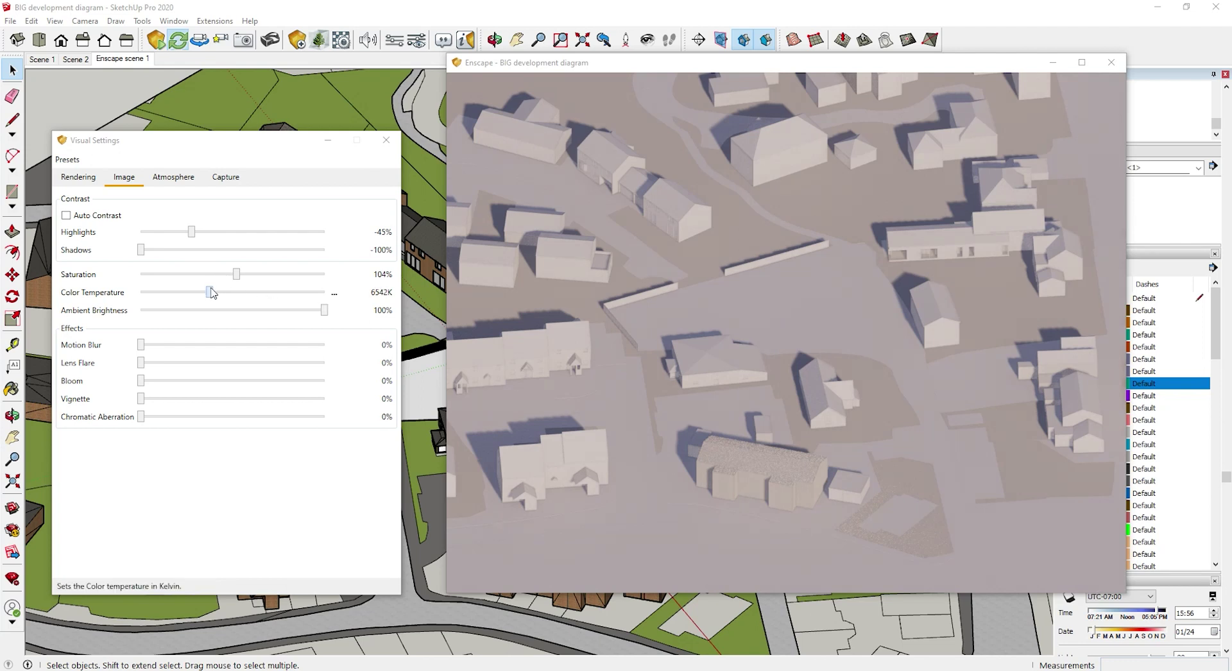
pyautogui.moveTo(209, 278); pyautogui.dragTo(167, 283)
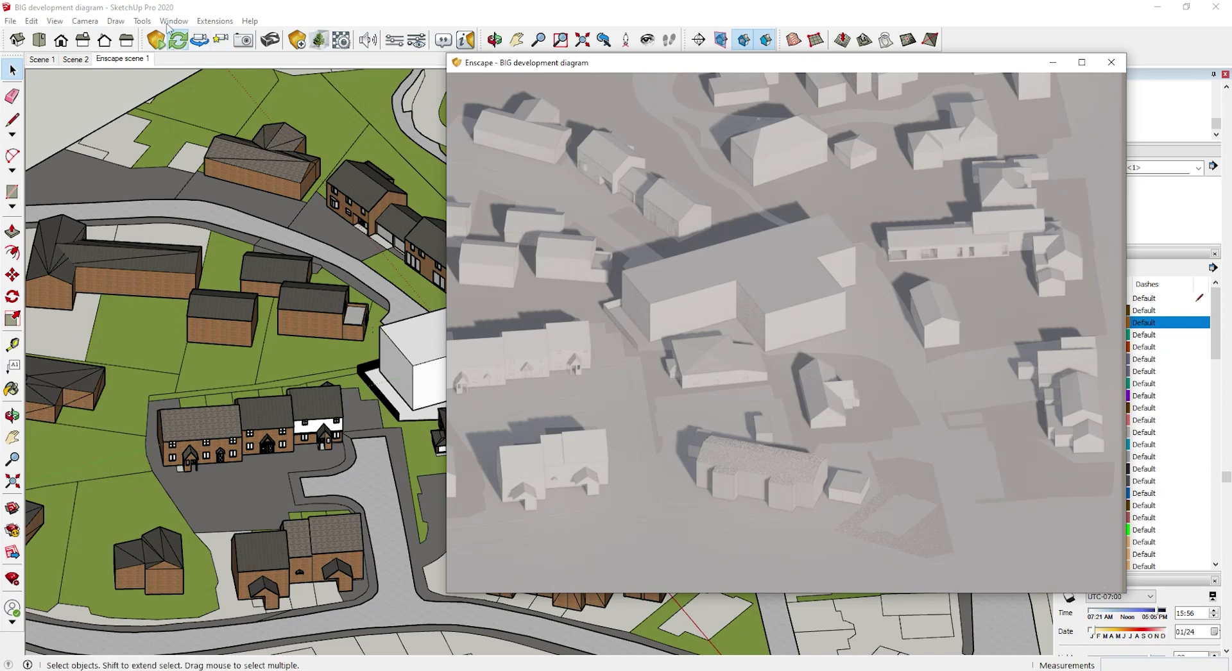
# Take an Enscape screenshot of the site with the tag 1 massing
pyautogui.click(214, 20)
pyautogui.moveTo(256, 96)
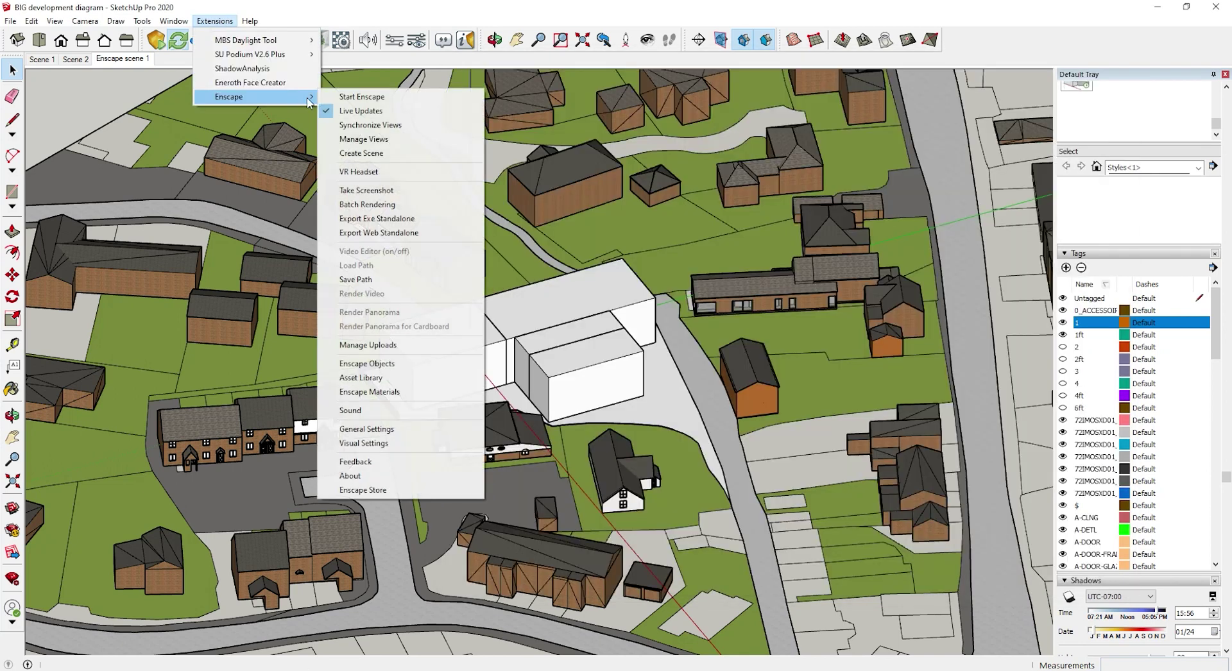
pyautogui.click(451, 191)
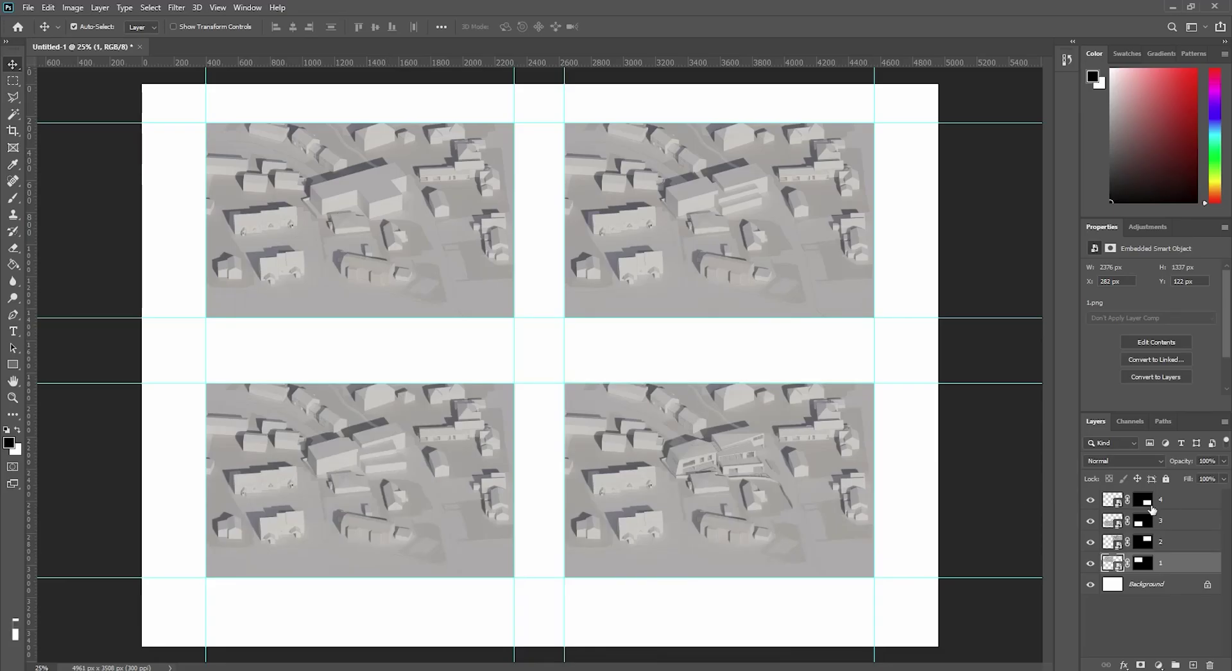
# In Photoshop, add a Brightness/Contrast adjustment above layer 4 with brightness 67 and contrast -50
pyautogui.keyDown('shift'); pyautogui.click(1175, 504); pyautogui.keyUp('shift')
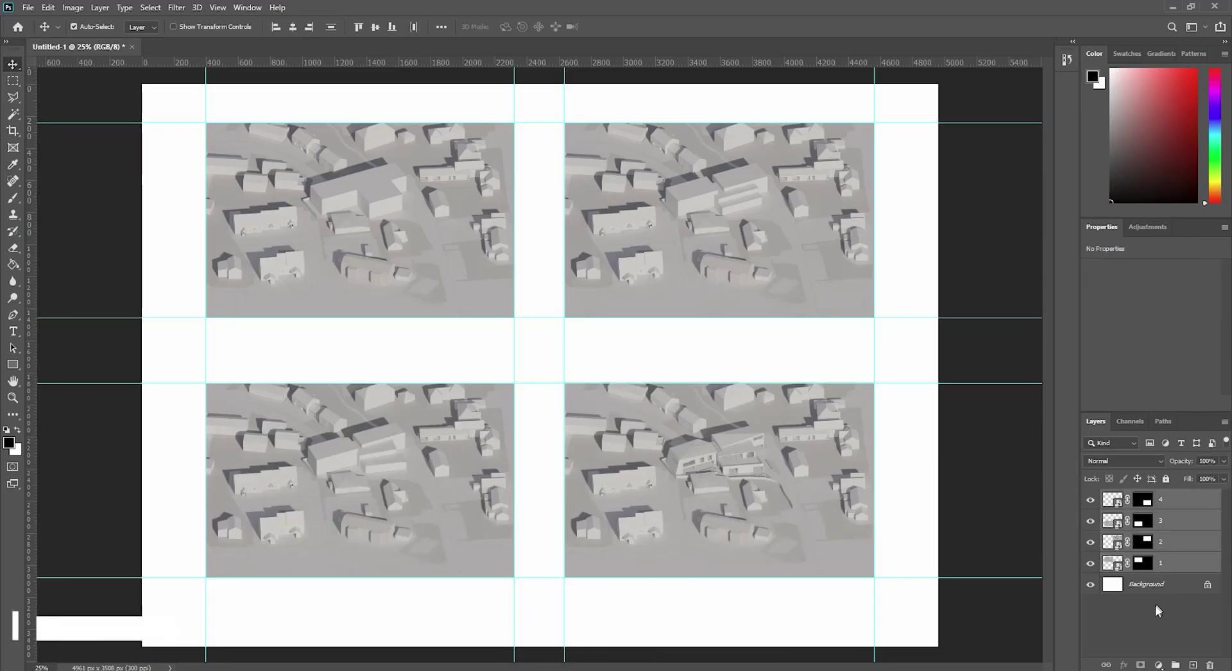
pyautogui.click(1158, 665)
pyautogui.click(1097, 625)
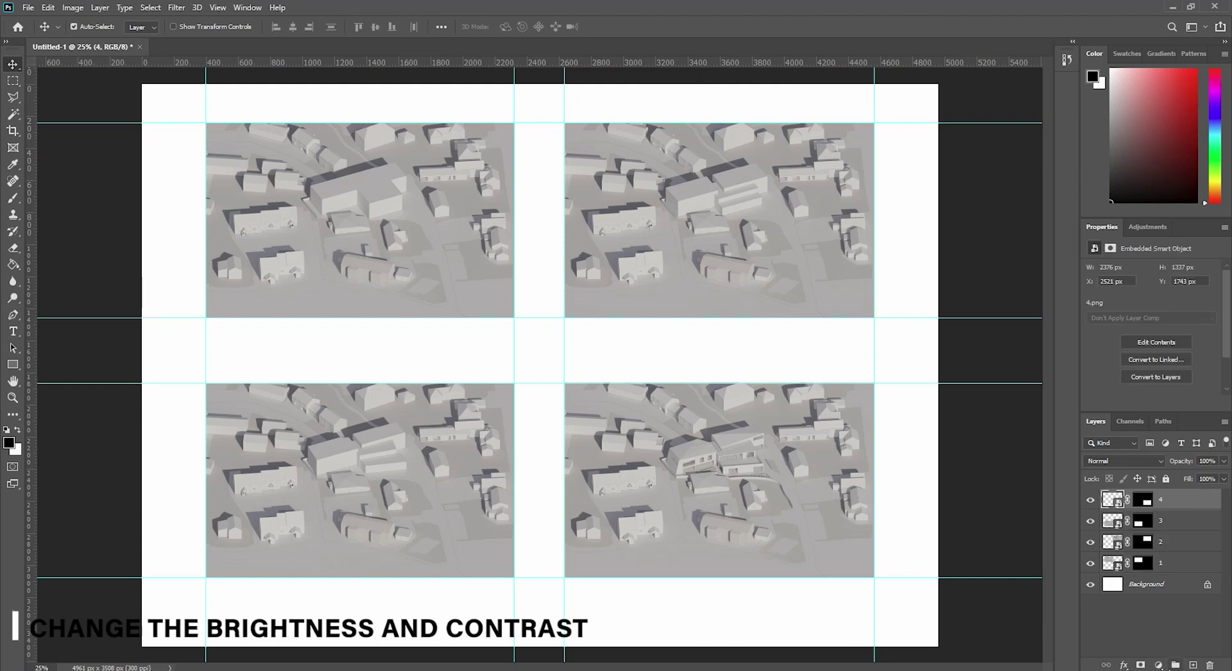
pyautogui.click(1159, 665)
pyautogui.click(1174, 485)
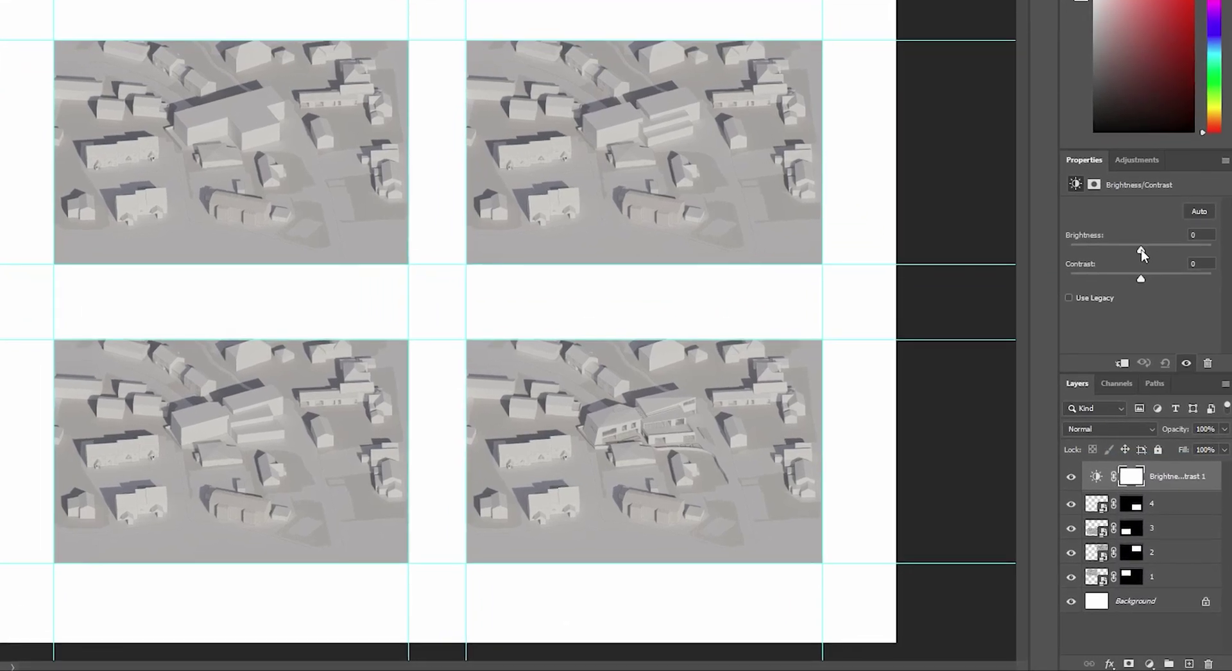
pyautogui.moveTo(1142, 251); pyautogui.dragTo(1166, 252)
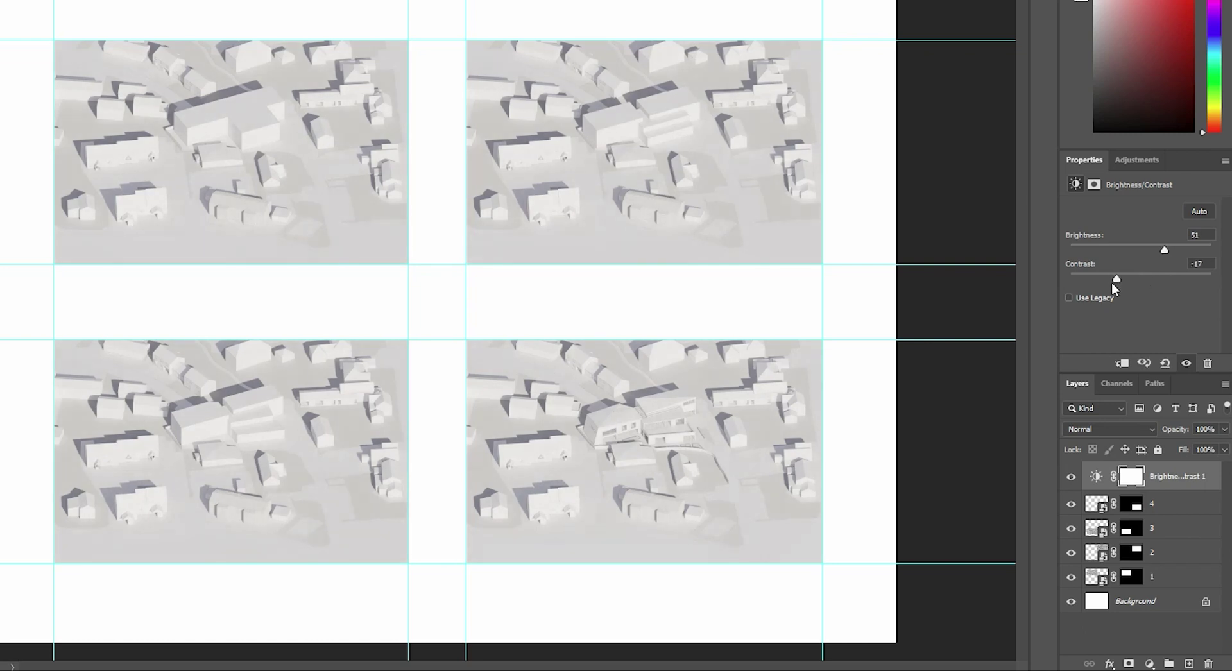
pyautogui.moveTo(1109, 284); pyautogui.dragTo(1215, 283)
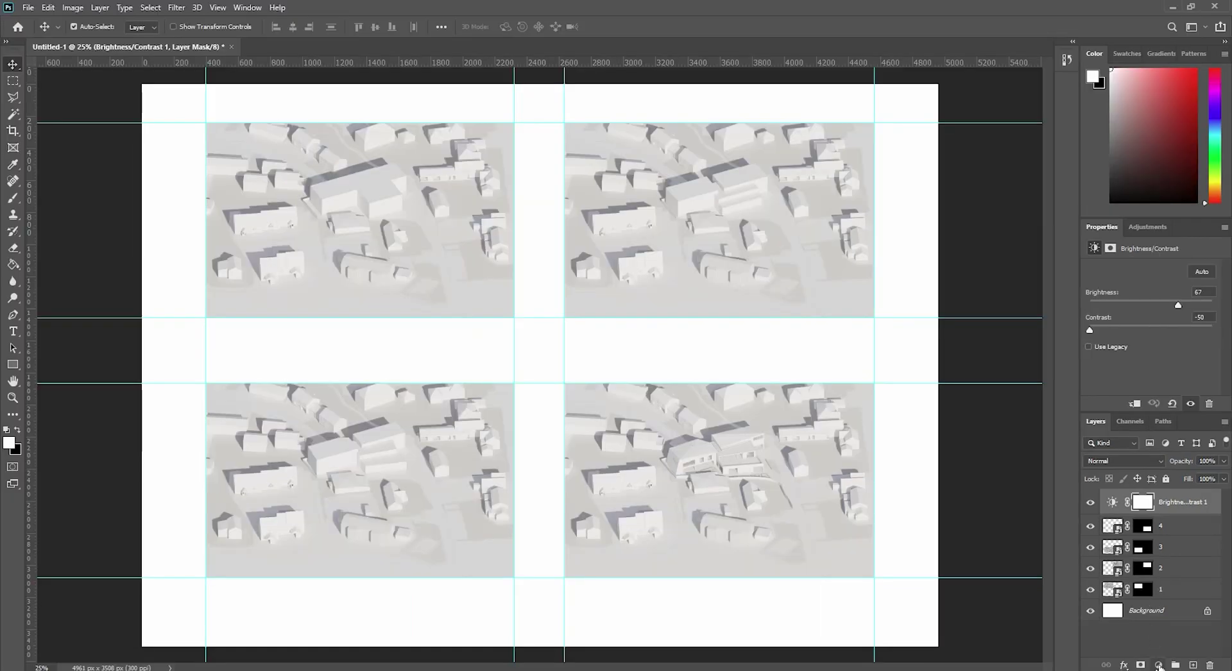
# Add a Black & White adjustment above the Brightness/Contrast layer and compare the renders with the brightness adjustment hidden and shown
pyautogui.click(1149, 665)
pyautogui.click(1184, 564)
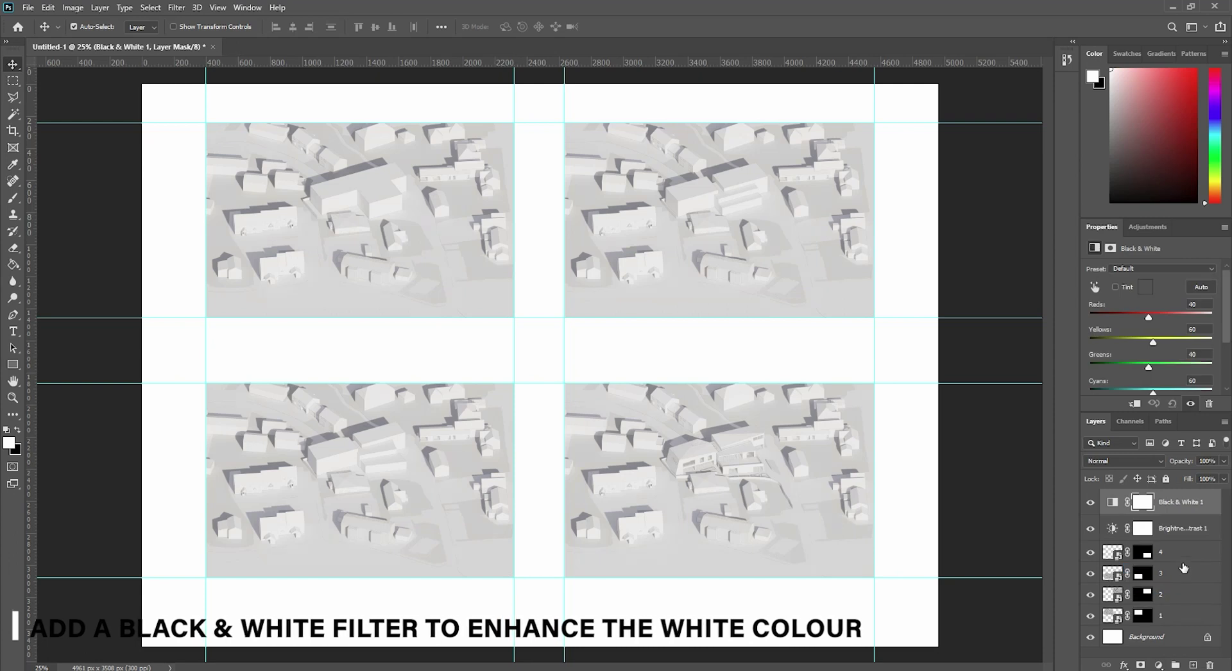
pyautogui.click(1091, 530)
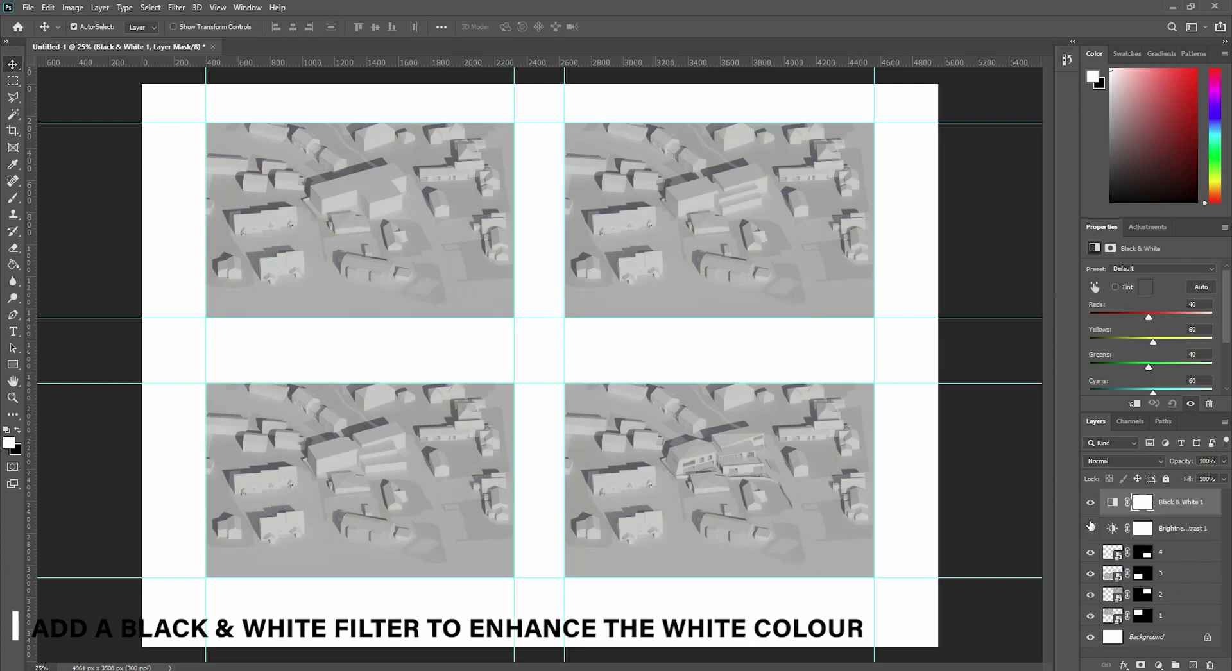
pyautogui.click(1091, 530)
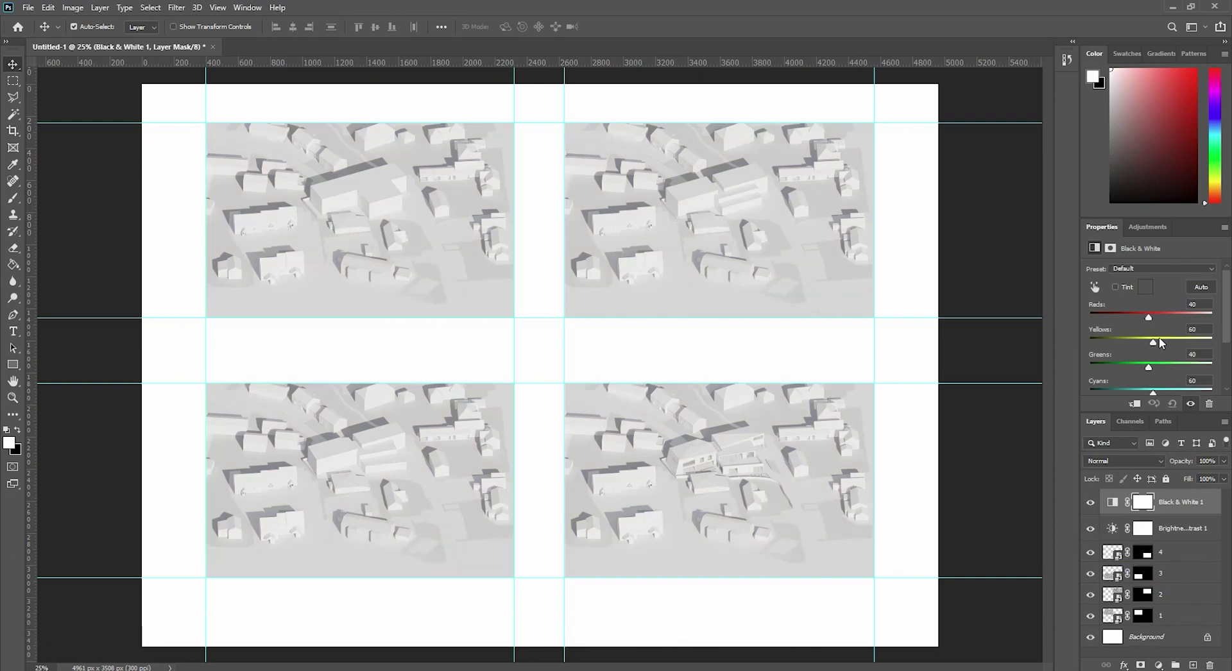
# Set the reds, yellows, greens, cyans, blues and magentas of the Black & White adjustment all to 300
pyautogui.moveTo(1149, 318); pyautogui.dragTo(1220, 367)
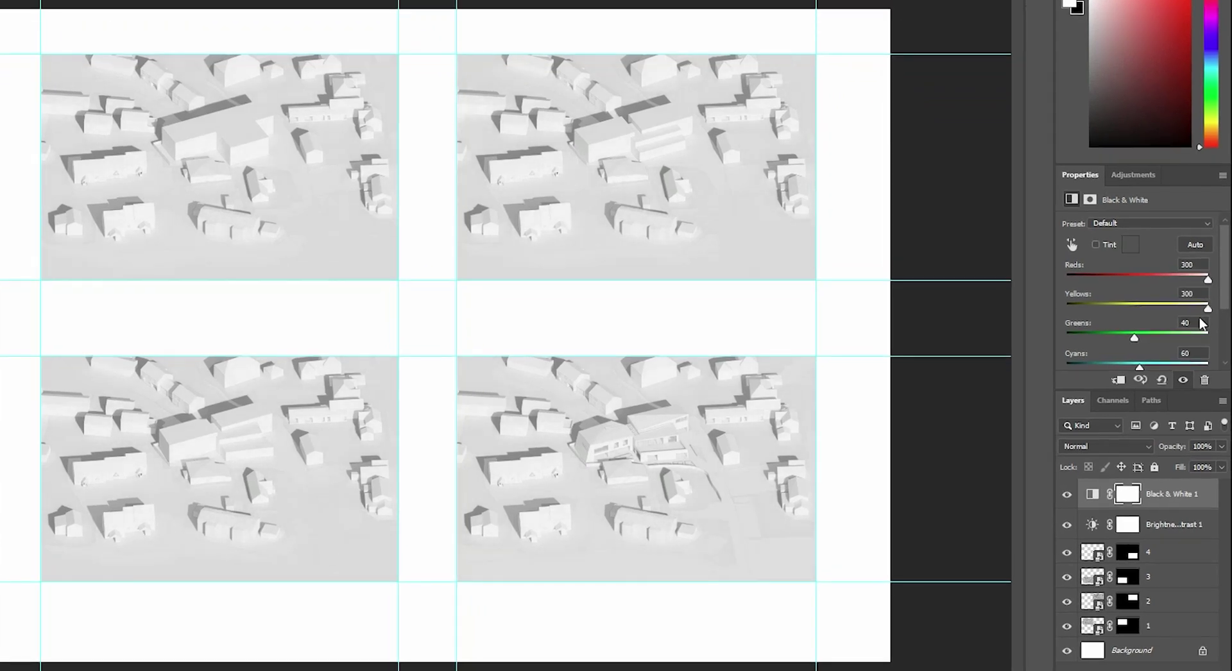
pyautogui.scroll(-3, 1123, 280)
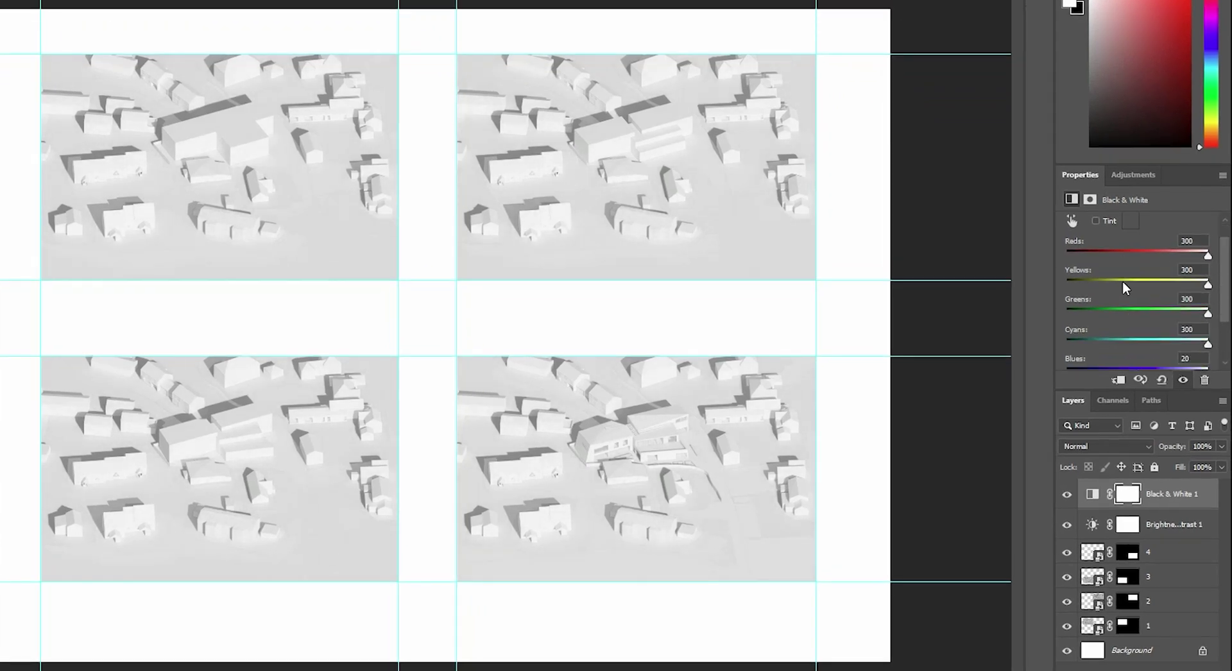
pyautogui.moveTo(1138, 318); pyautogui.dragTo(1211, 314)
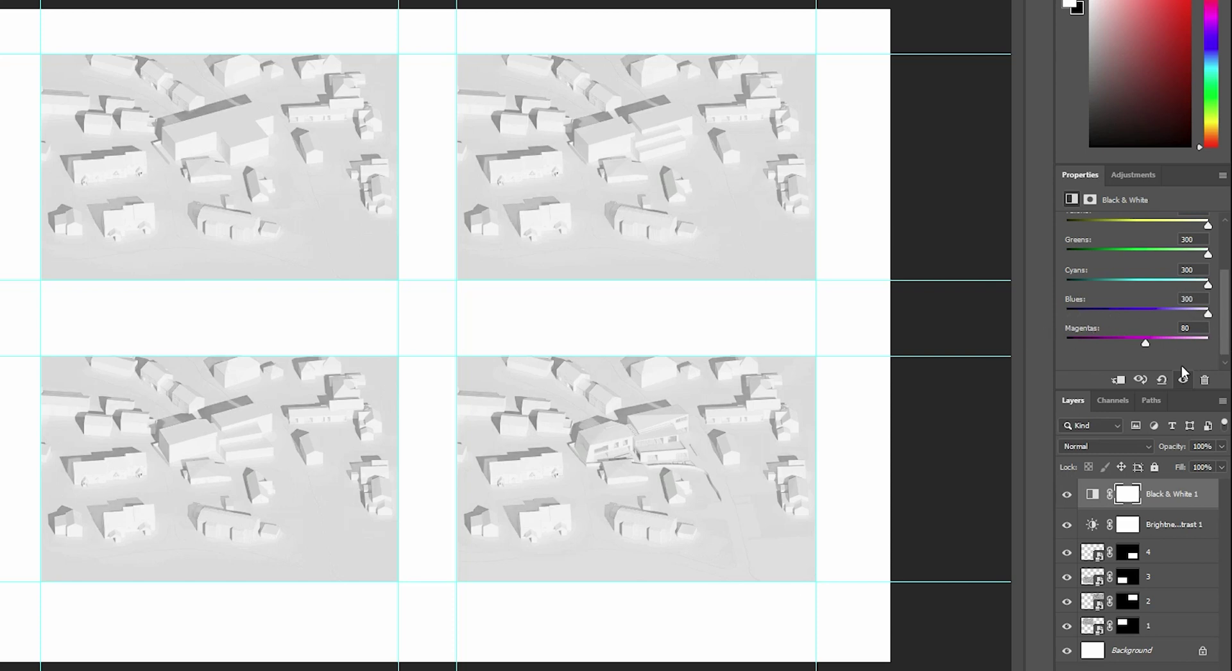
pyautogui.moveTo(1056, 340); pyautogui.dragTo(1209, 343)
# Select the green space beside the main building's far end wall in the first render with the Polygonal Lasso, on new Layer 1
pyautogui.keyDown('alt'); pyautogui.scroll(3, 94, 80); pyautogui.keyUp('alt')
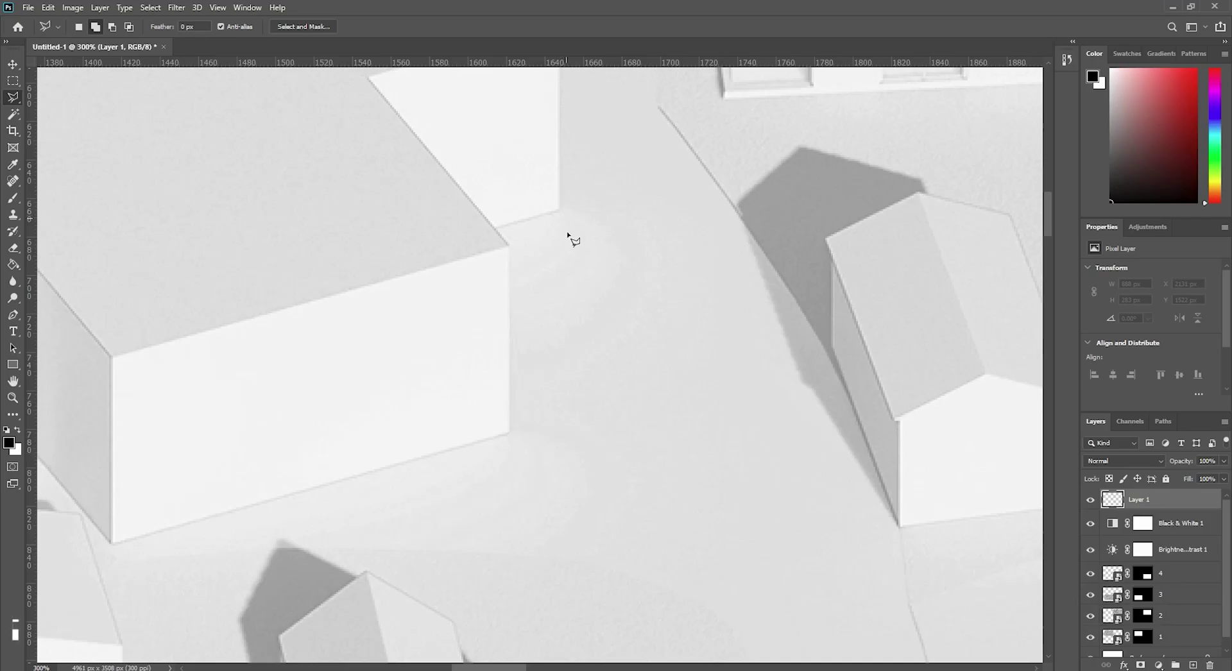
pyautogui.click(566, 218)
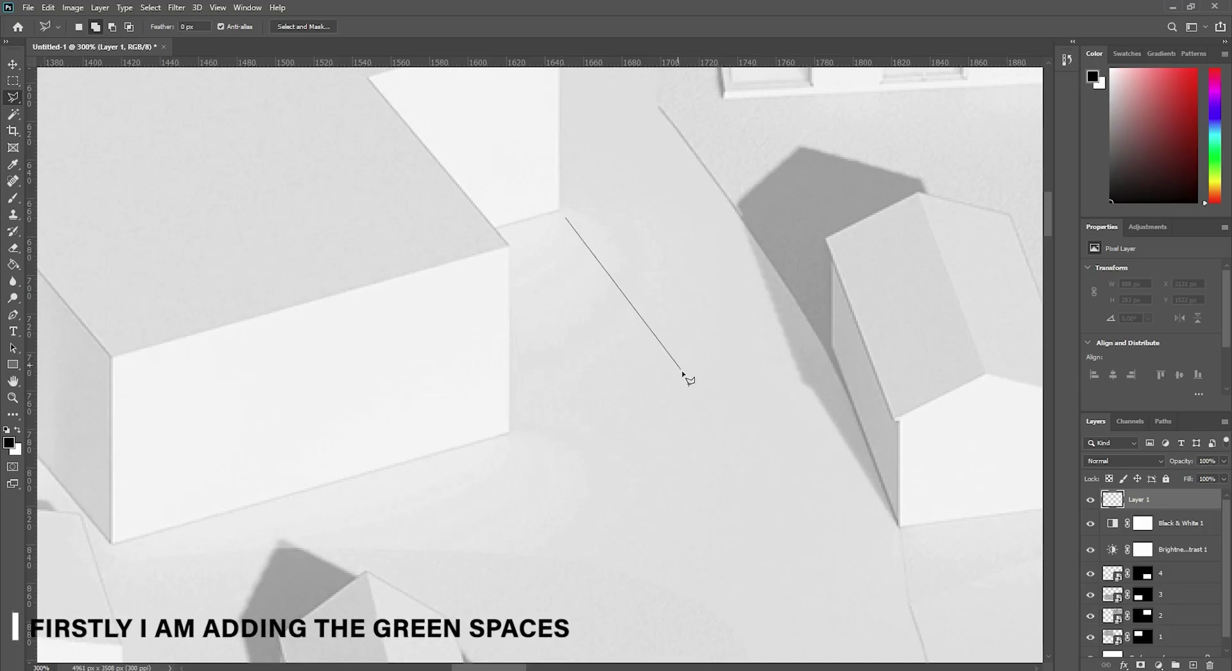
pyautogui.click(509, 416)
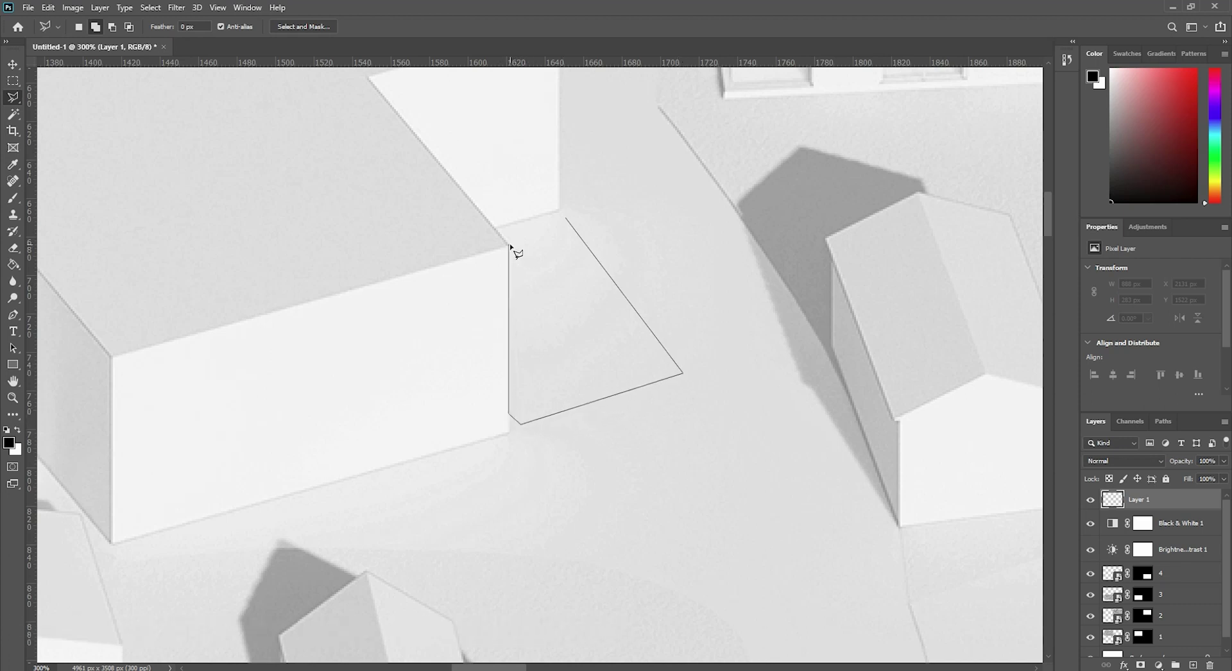
pyautogui.click(496, 229)
pyautogui.click(569, 222)
pyautogui.keyDown('alt'); pyautogui.scroll(-5, 572, 253); pyautogui.keyUp('alt')
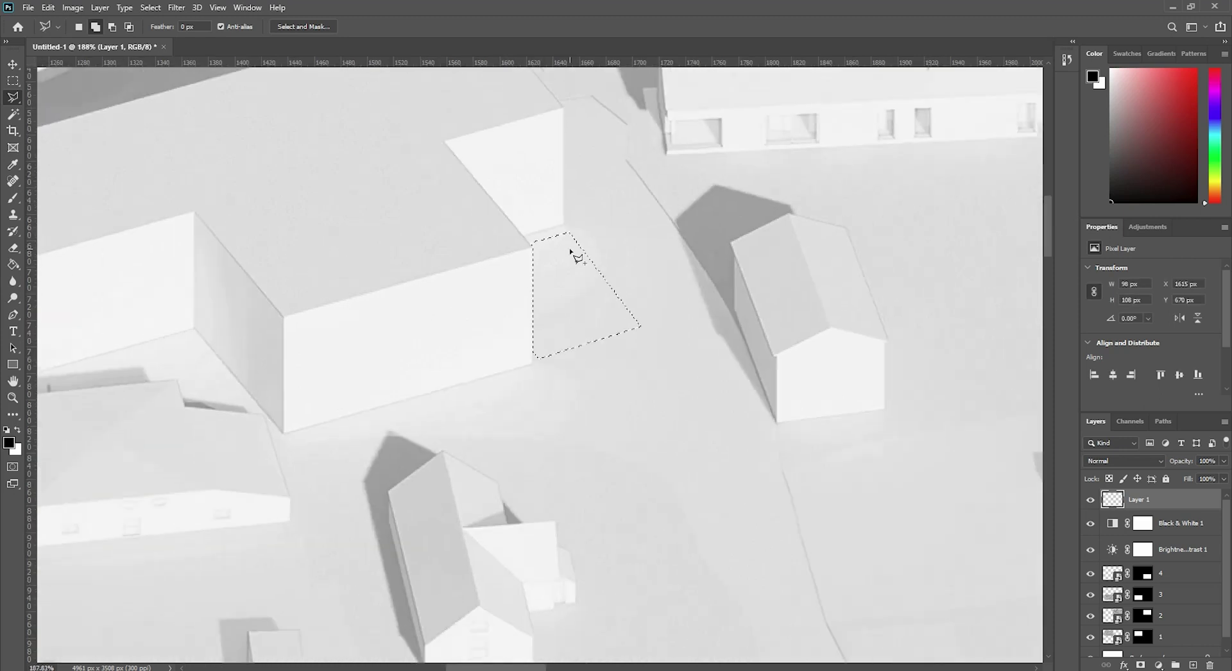
# Add the strip of ground between the main building's recessed front and the small house before it to the lasso selection
pyautogui.keyDown('alt'); pyautogui.scroll(2, 364, 321); pyautogui.keyUp('alt')
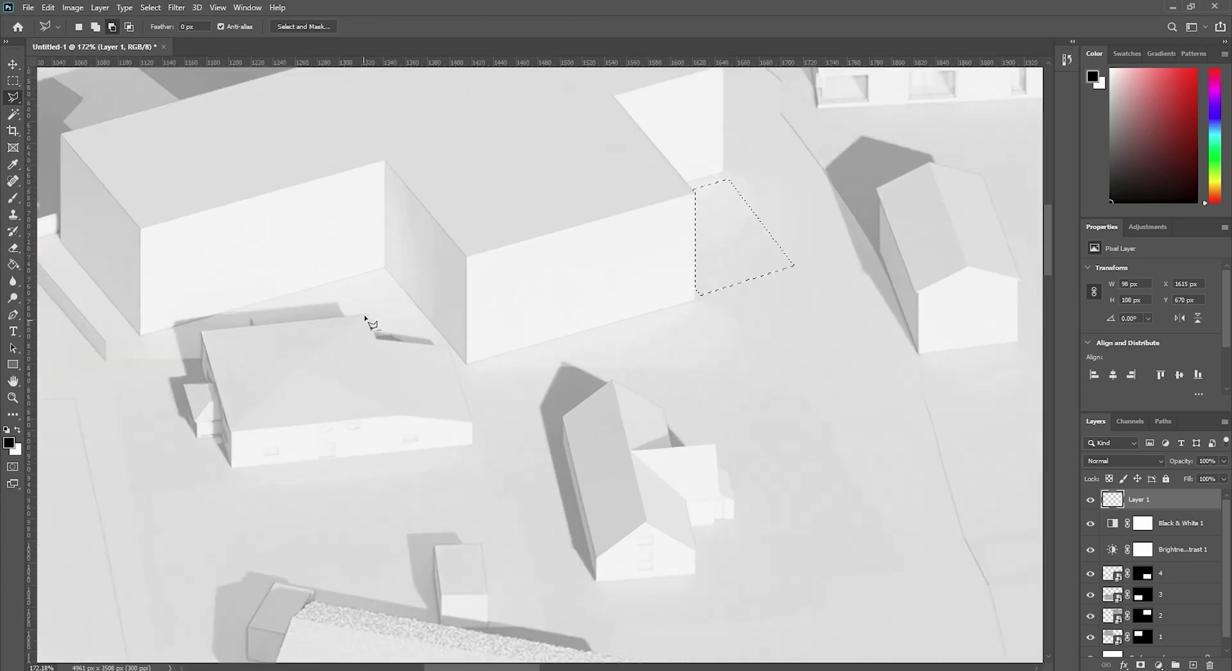
pyautogui.click(149, 345)
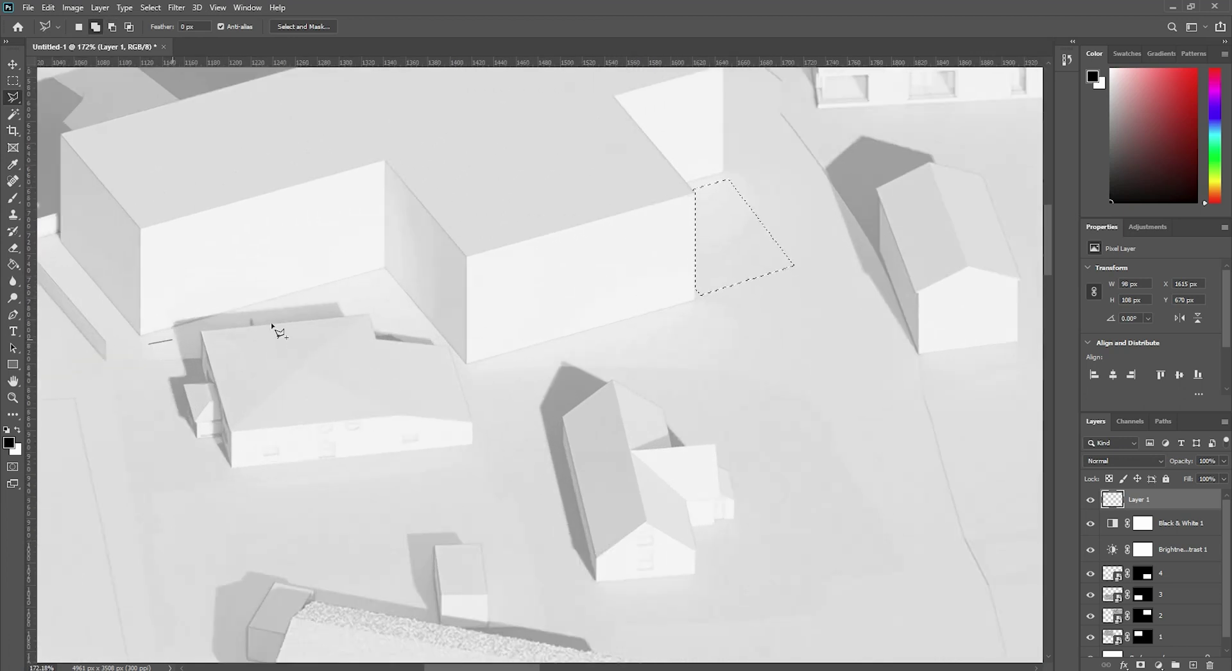
pyautogui.click(380, 284)
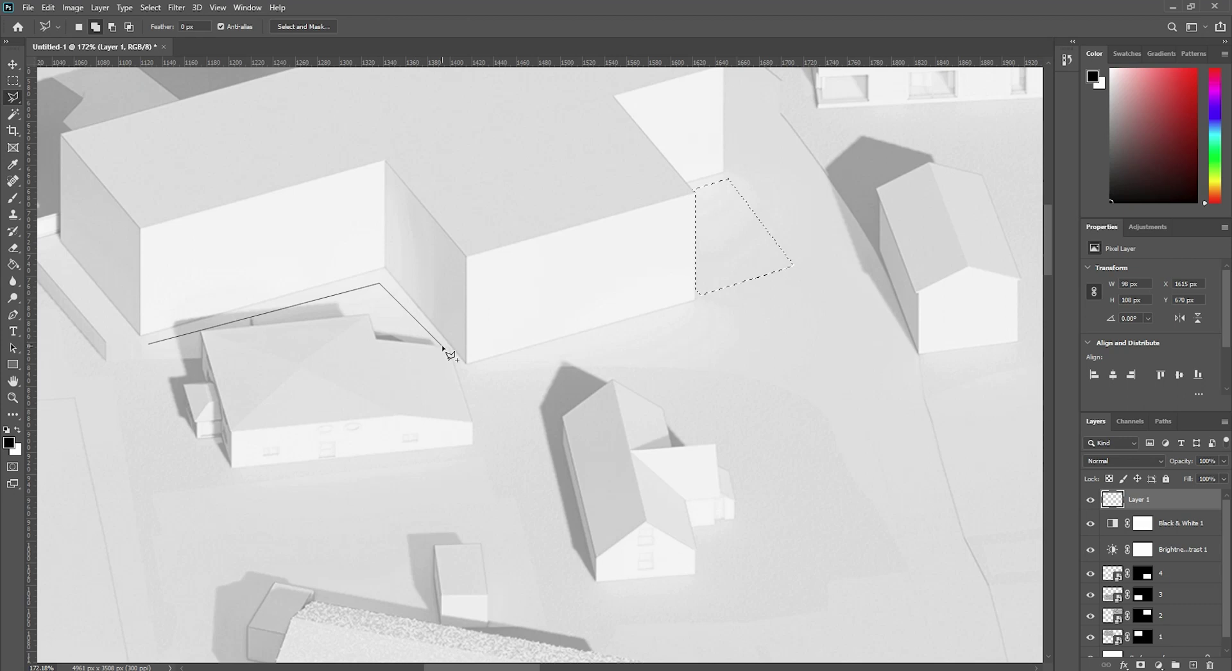
pyautogui.click(442, 346)
pyautogui.click(375, 341)
pyautogui.doubleClick(199, 331)
# Fill both selected ground patches with a pale green using the Paint Bucket and clear the selection
pyautogui.keyDown('alt'); pyautogui.scroll(-6, 319, 293); pyautogui.keyUp('alt')
pyautogui.press('g')
pyautogui.click(1217, 169)
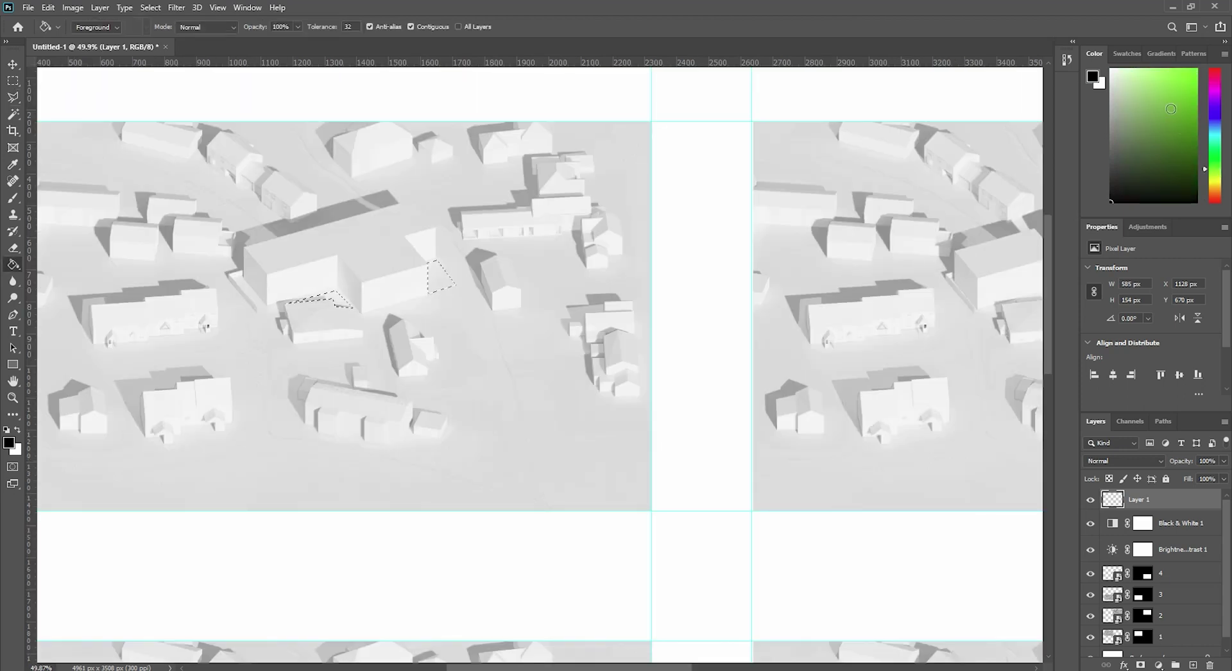
pyautogui.moveTo(1168, 102); pyautogui.dragTo(1141, 95)
pyautogui.click(321, 300)
pyautogui.click(441, 276)
pyautogui.hotkey('ctrl', 'd')
# Add a Pattern Fill layer with the dark green grass pattern at 76% scale and clip it to Layer 1
pyautogui.press('v')
pyautogui.keyDown('alt'); pyautogui.scroll(-1, 382, 120); pyautogui.keyUp('alt')
pyautogui.keyDown('alt'); pyautogui.scroll(-5, 407, 217); pyautogui.keyUp('alt')
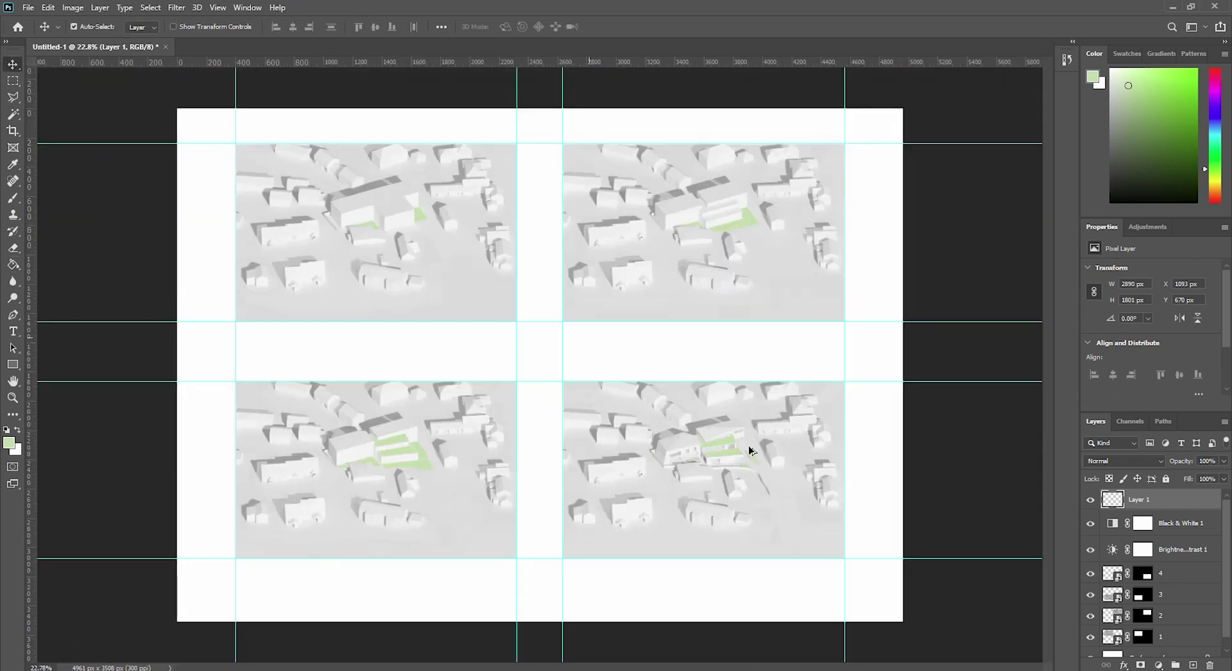
pyautogui.click(1159, 666)
pyautogui.click(1142, 470)
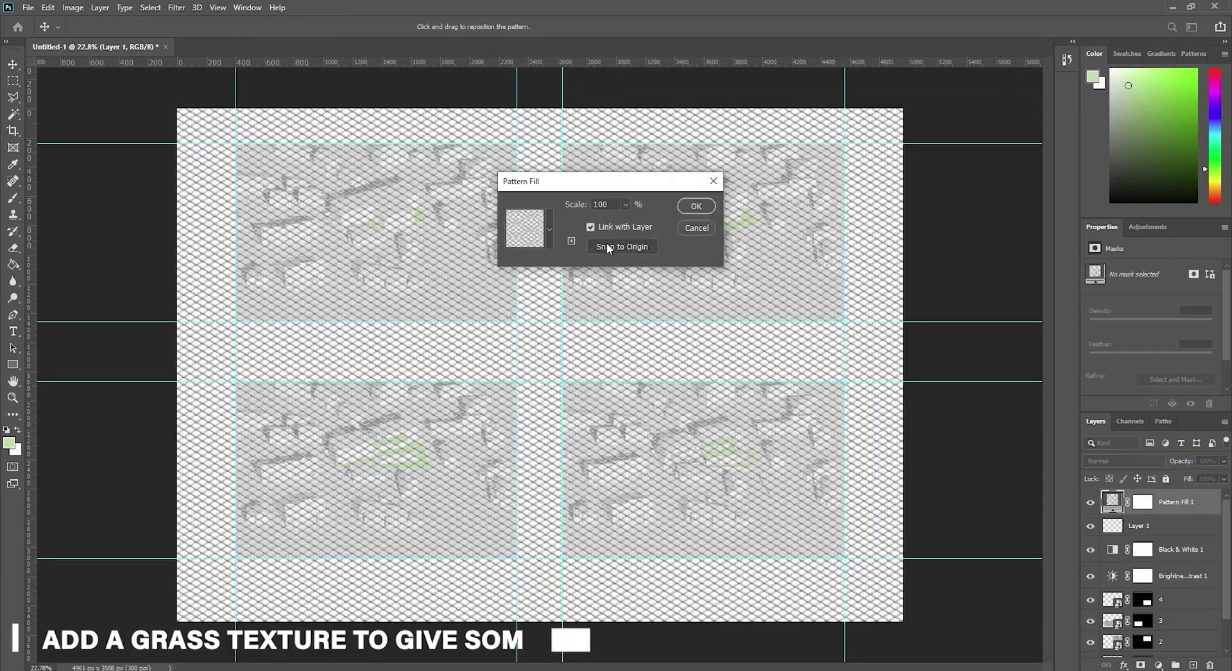
pyautogui.click(525, 241)
pyautogui.click(432, 290)
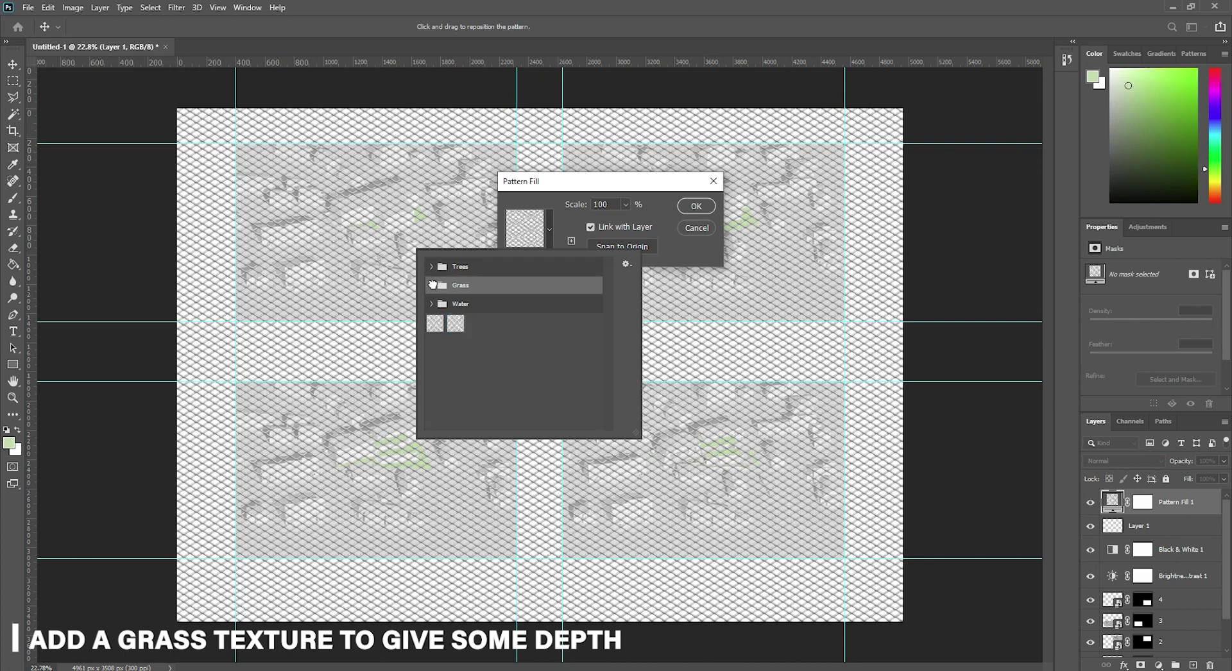
pyautogui.click(489, 305)
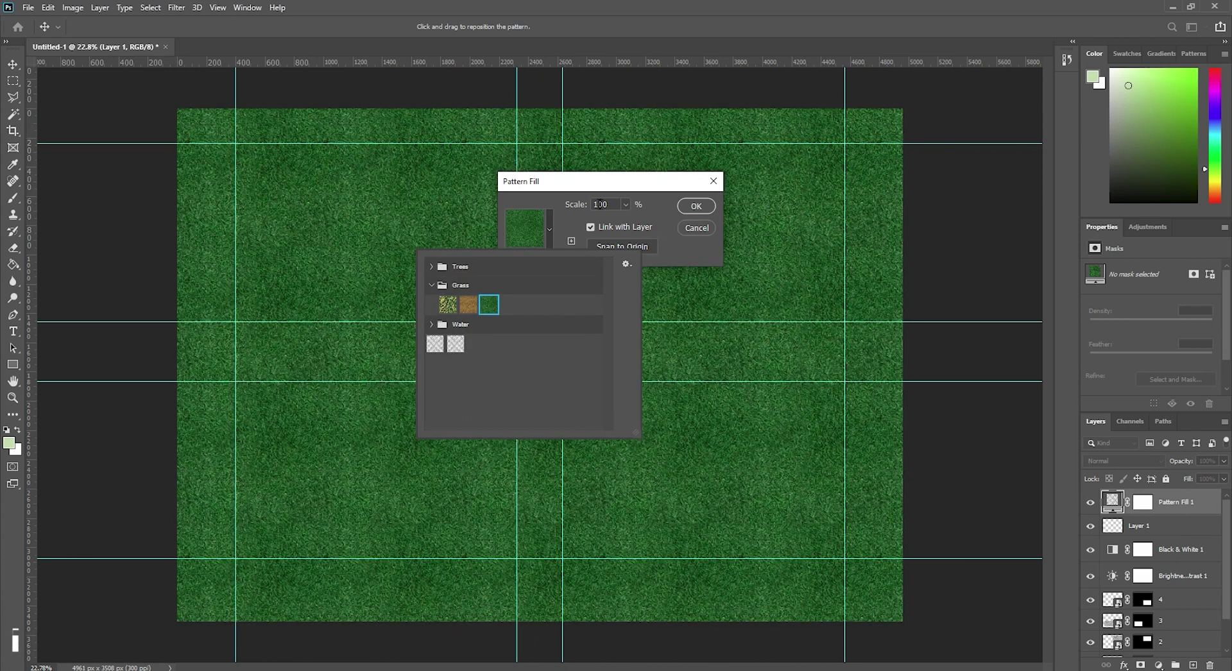
pyautogui.moveTo(574, 206)
pyautogui.mouseDown()
pyautogui.moveTo(536, 208)
pyautogui.moveTo(600, 208)
pyautogui.moveTo(566, 209)
pyautogui.mouseUp()
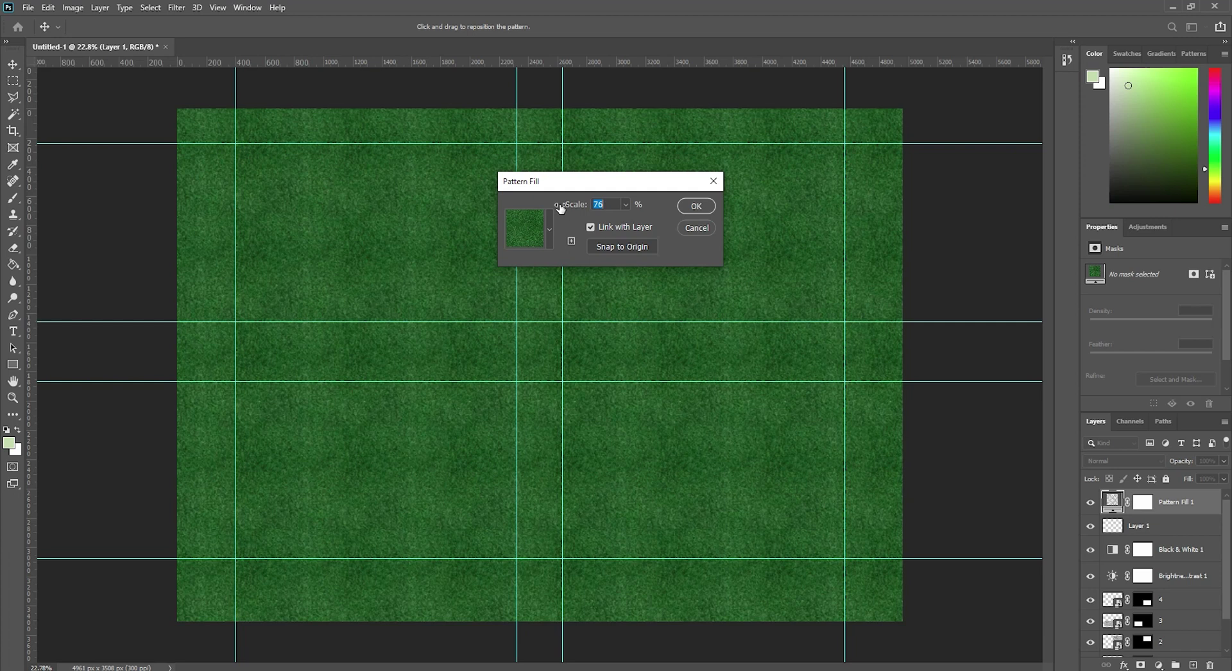
pyautogui.click(696, 206)
pyautogui.keyDown('alt'); pyautogui.click(1163, 513); pyautogui.keyUp('alt')
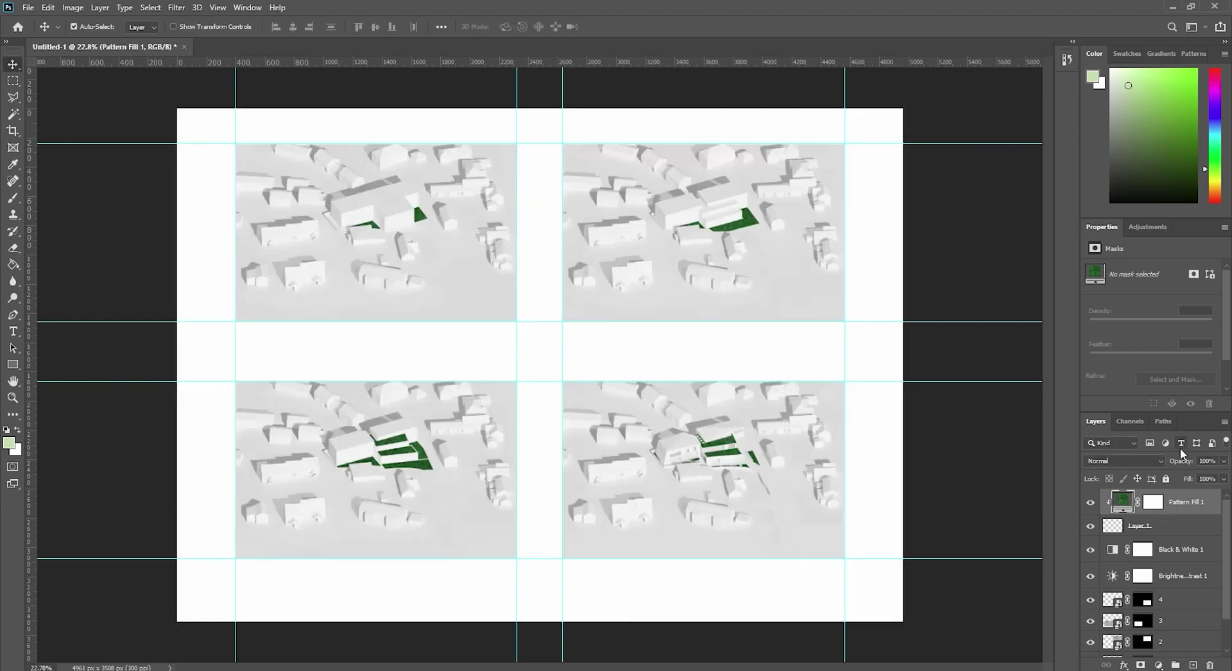
# Try several blend modes on the grass pattern layer and settle on Soft Light
pyautogui.moveTo(1189, 463); pyautogui.dragTo(1176, 462)
pyautogui.hotkey('ctrl', 'z')
pyautogui.keyDown('alt'); pyautogui.scroll(4, 761, 207); pyautogui.keyUp('alt')
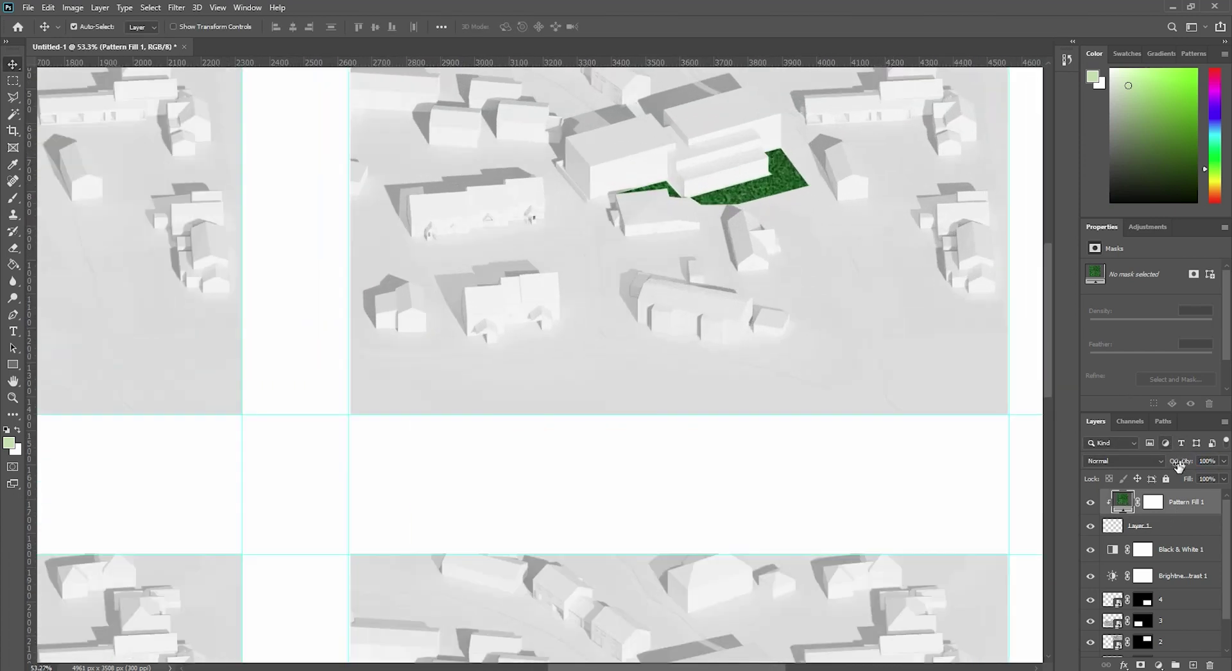
pyautogui.click(1155, 461)
pyautogui.click(1101, 397)
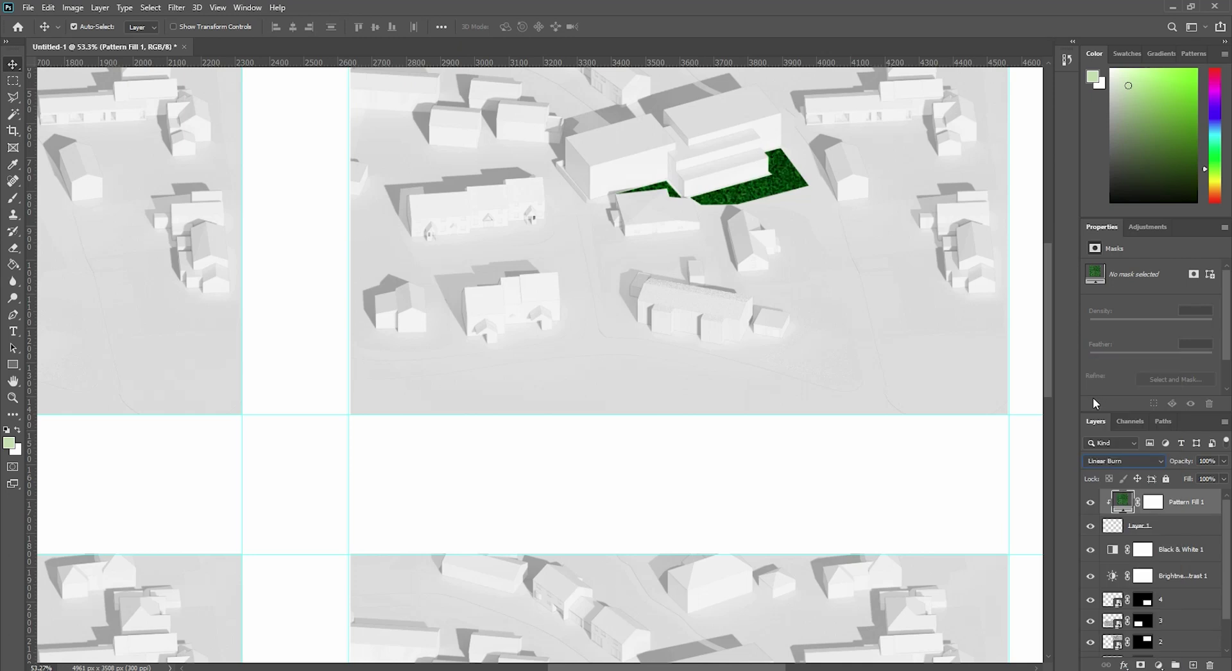
pyautogui.press('Down')
pyautogui.press('Down')
pyautogui.press('Down')
pyautogui.press('Down')
pyautogui.press('Down')
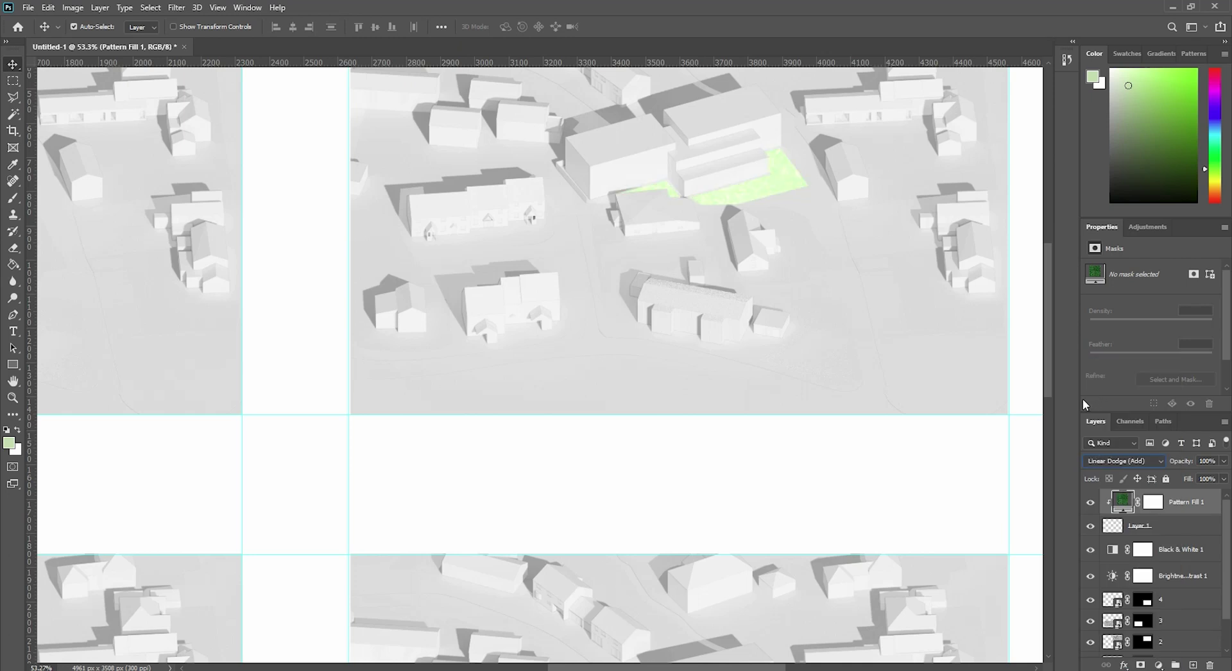
pyautogui.press('Down')
pyautogui.press('Down')
pyautogui.press('Down')
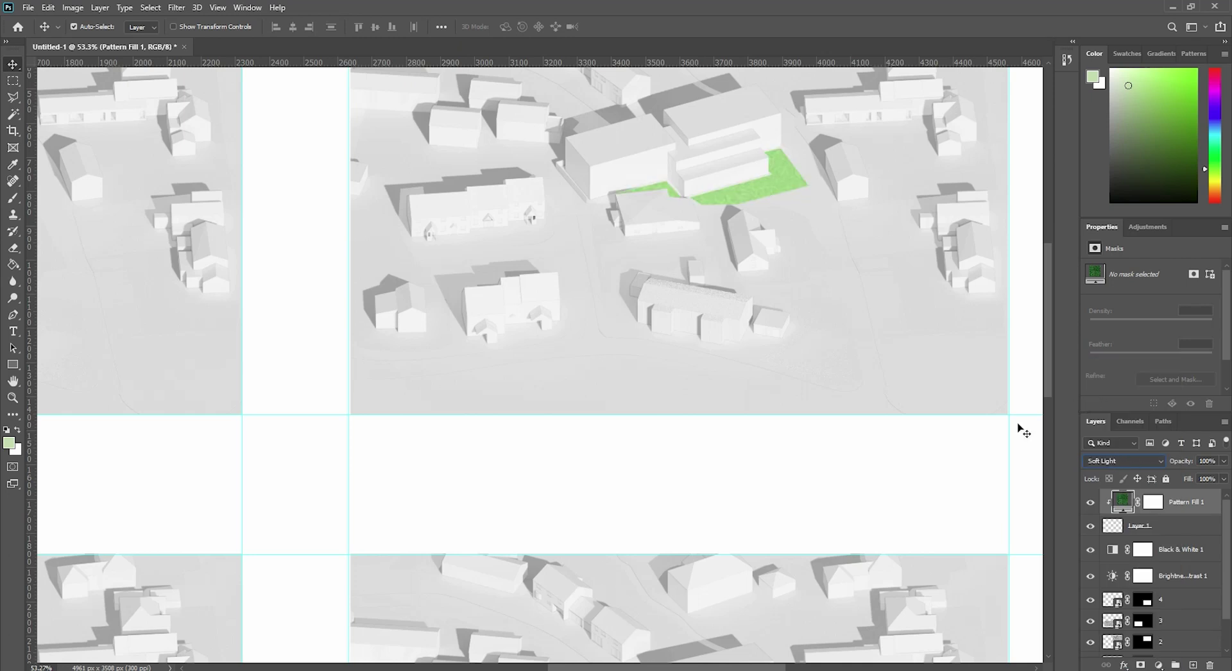
pyautogui.click(907, 471)
# Lower the grass pattern layer's opacity to 70% and compare the green spaces with the pattern hidden and shown
pyautogui.keyDown('alt'); pyautogui.scroll(-7, 910, 471); pyautogui.keyUp('alt')
pyautogui.click(1190, 502)
pyautogui.moveTo(1185, 462); pyautogui.dragTo(1166, 465)
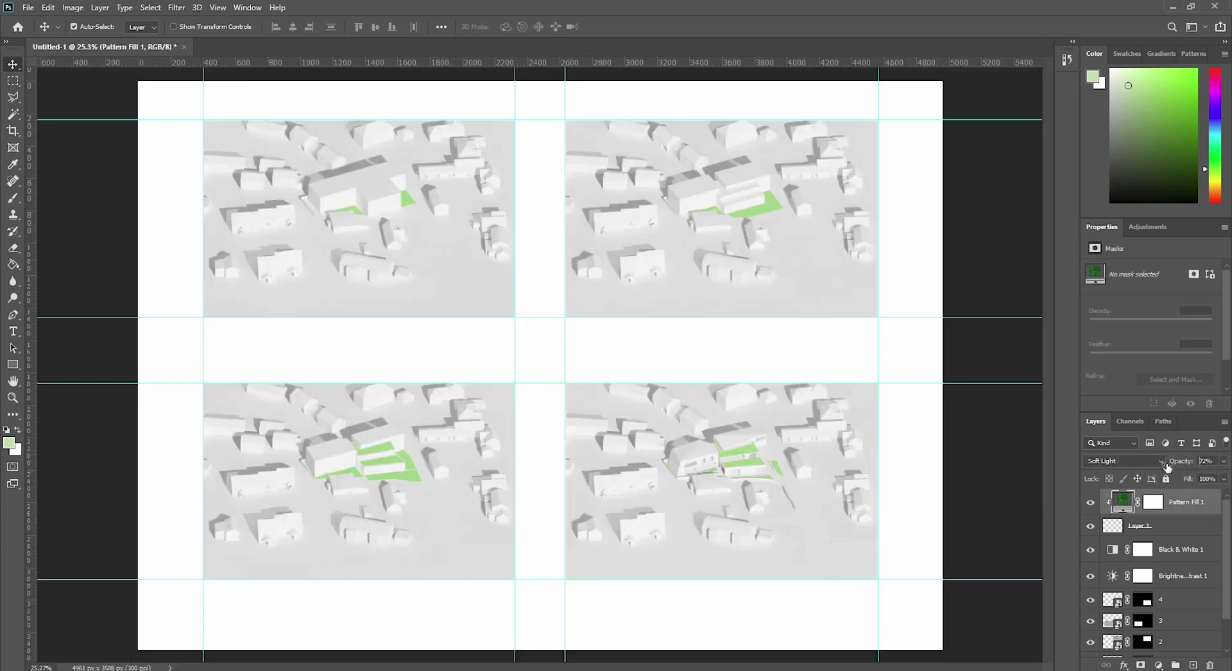
pyautogui.click(977, 471)
pyautogui.keyDown('alt'); pyautogui.scroll(6, 305, 493); pyautogui.keyUp('alt')
pyautogui.click(1096, 502)
pyautogui.click(1096, 502)
# Add a new empty layer above the grass Pattern Fill layer
pyautogui.click(1167, 502)
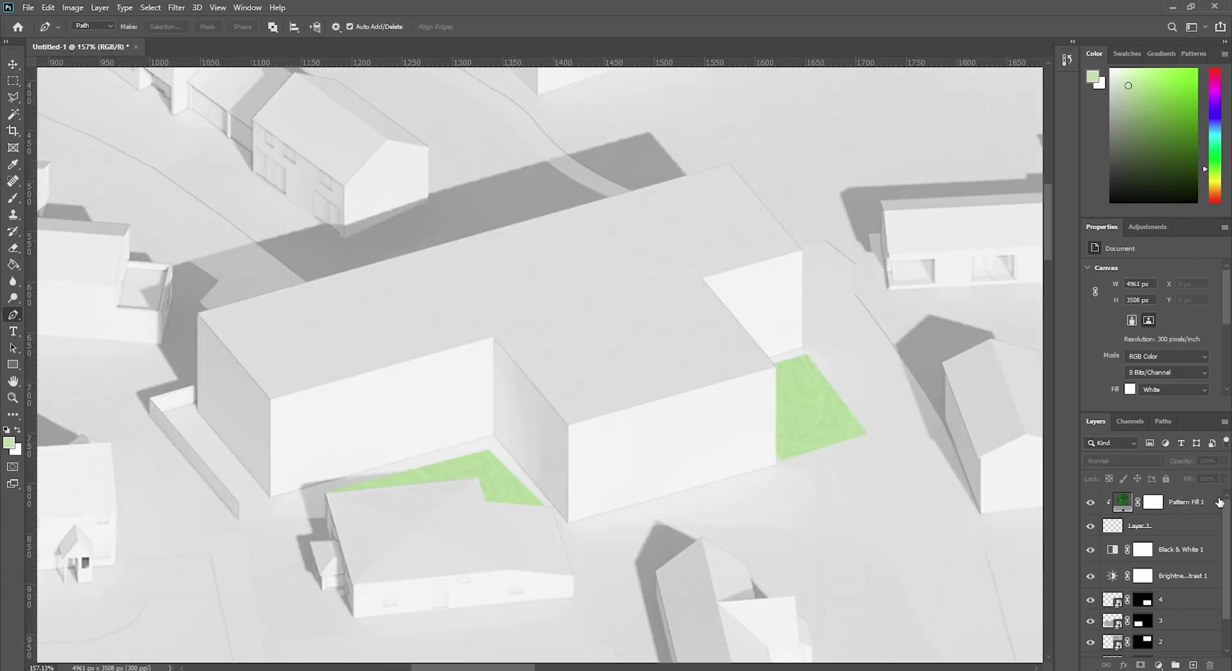
pyautogui.click(1220, 502)
pyautogui.click(1193, 666)
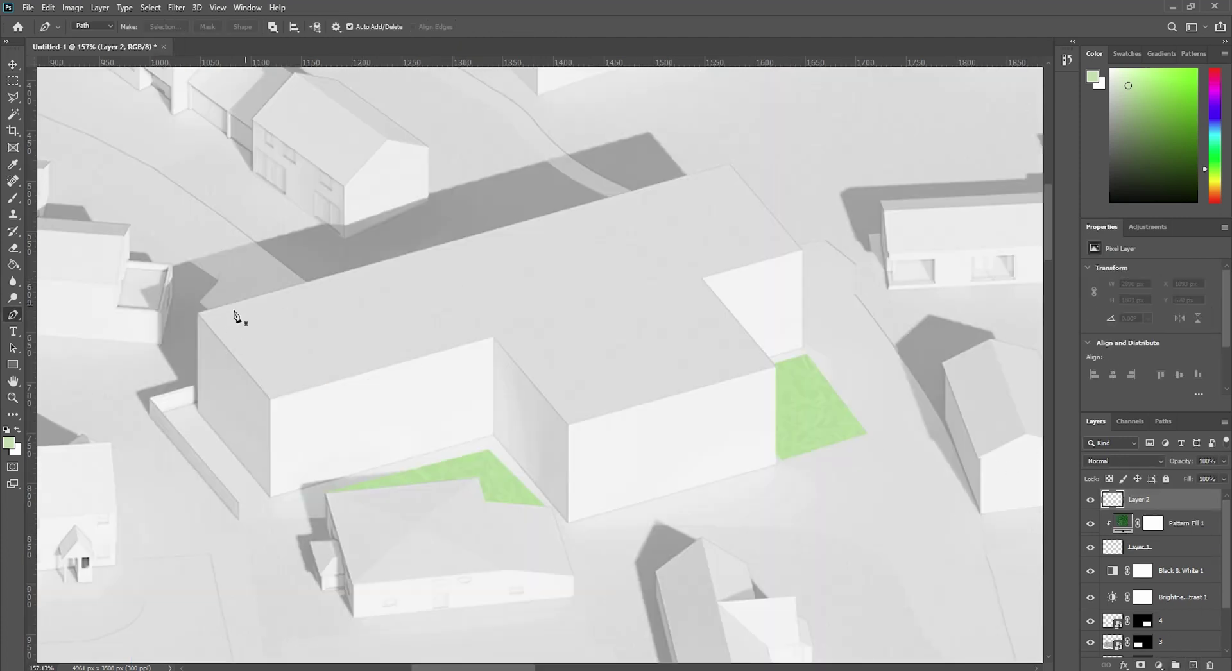
# Trace a closed Pen path around the building's silhouette in the first view, following its roof corners and ground edges
pyautogui.click(198, 313)
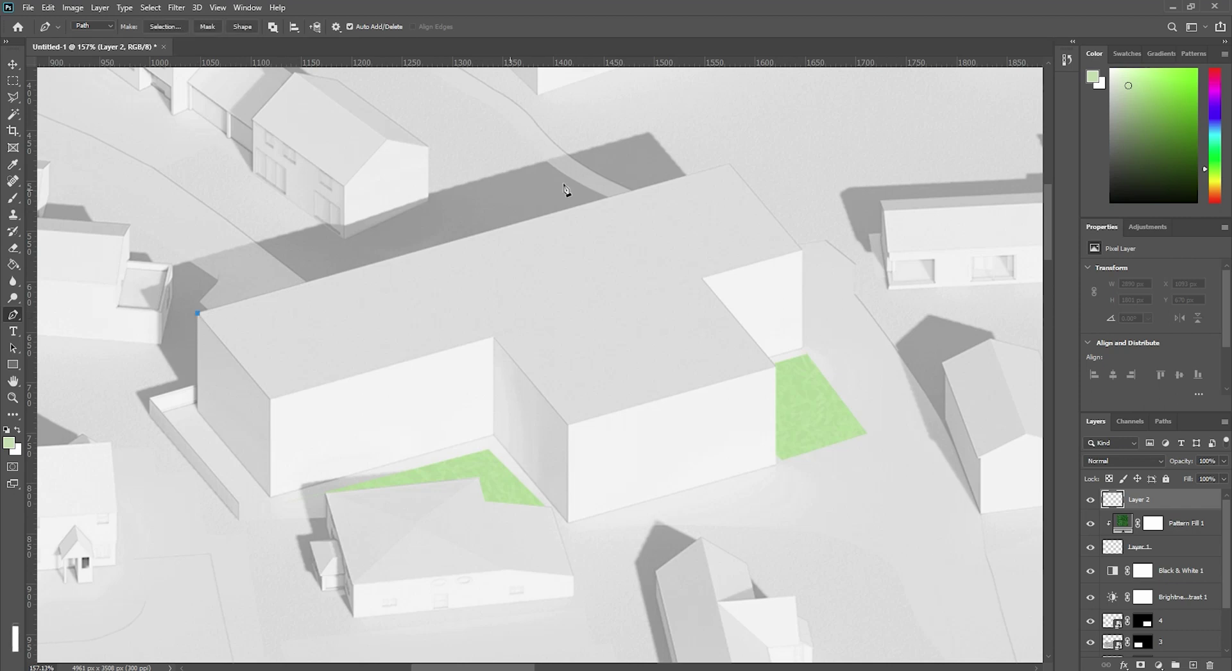
pyautogui.click(729, 162)
pyautogui.click(730, 165)
pyautogui.click(729, 165)
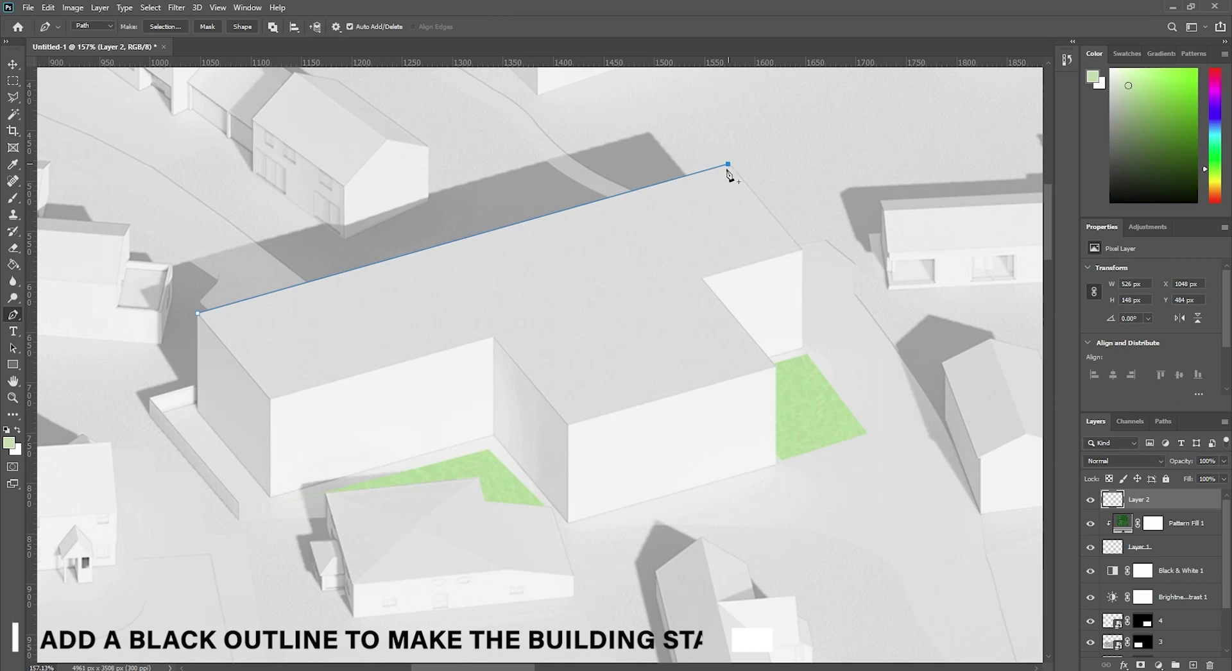
pyautogui.click(802, 249)
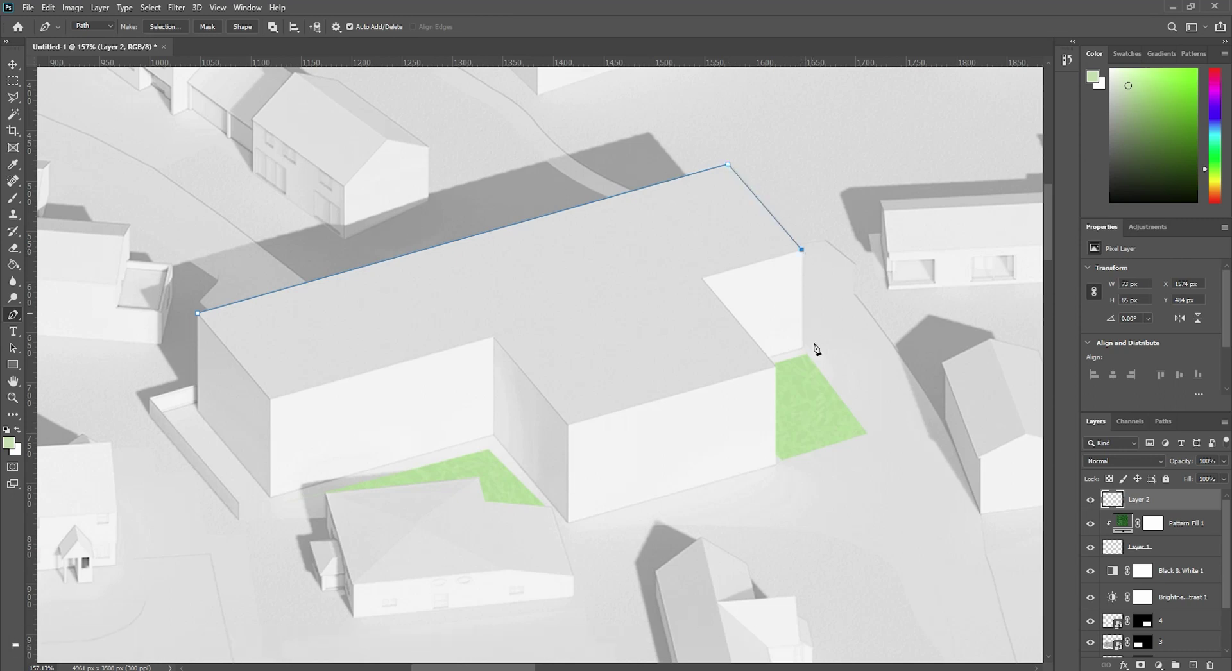
pyautogui.click(775, 366)
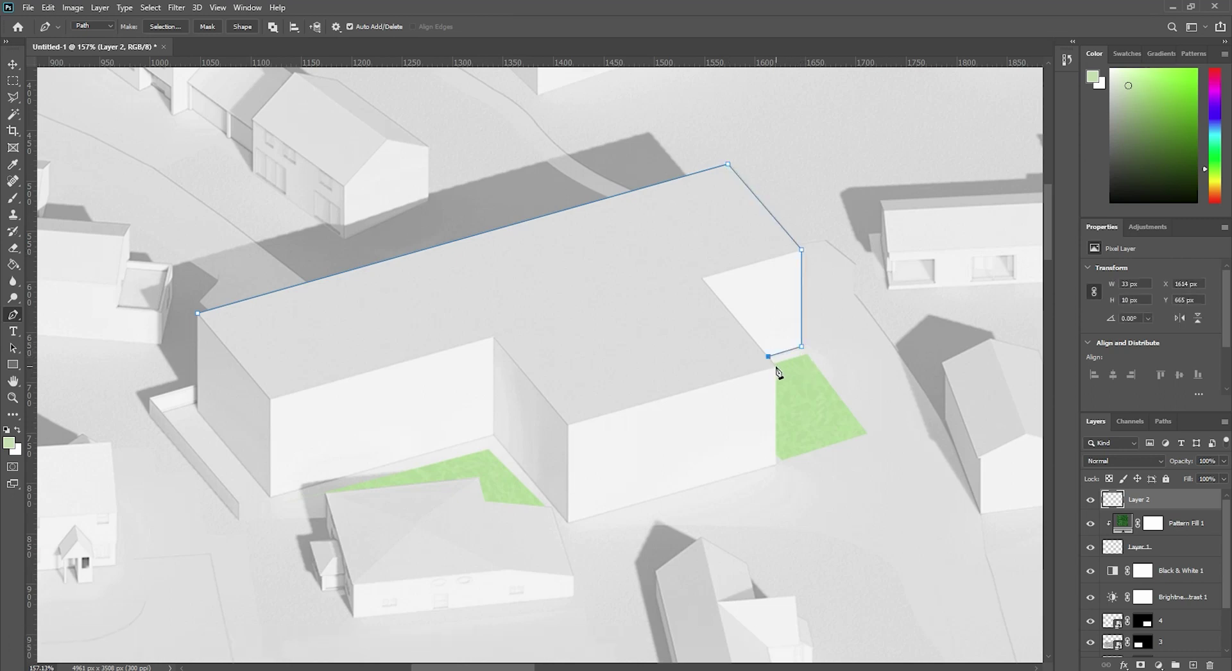
pyautogui.click(777, 463)
pyautogui.click(567, 522)
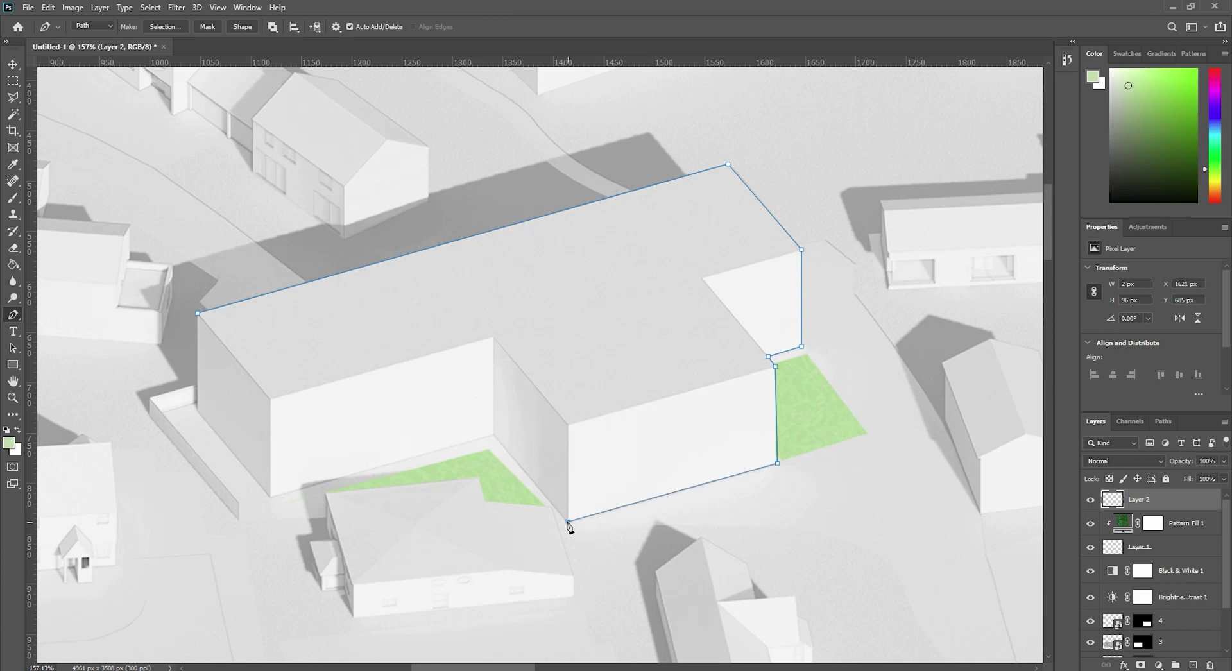
pyautogui.click(493, 436)
pyautogui.click(269, 498)
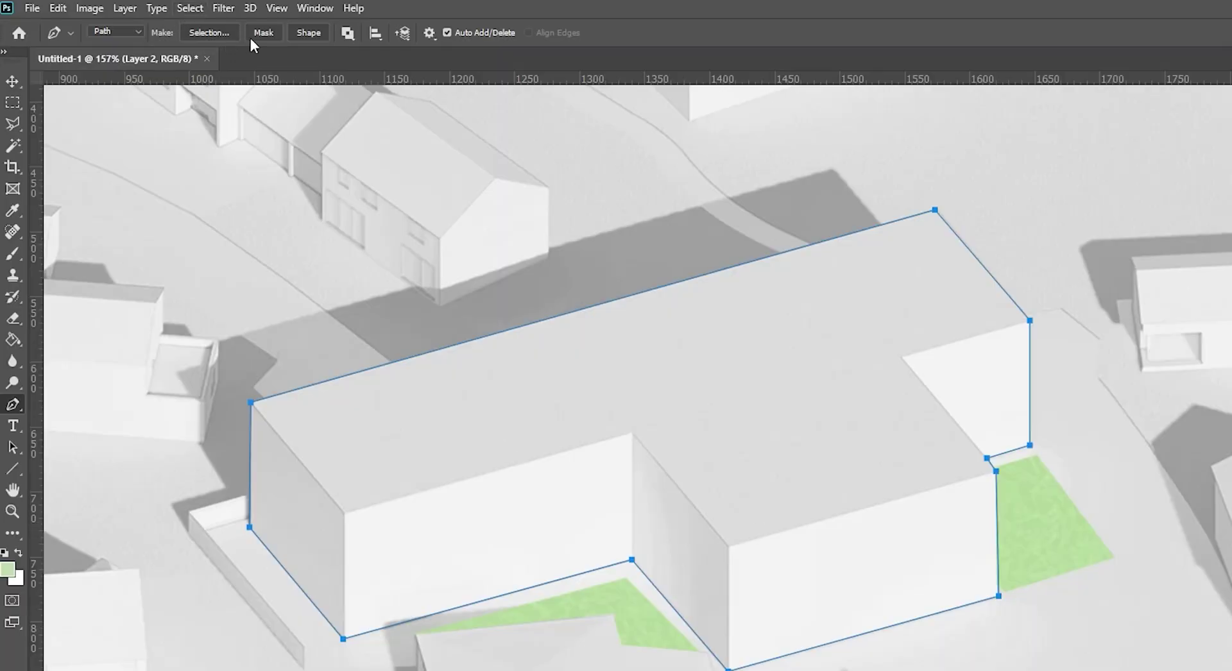
# Convert the path around the first building to an unfilled shape and set its black stroke to 2 px
pyautogui.click(306, 32)
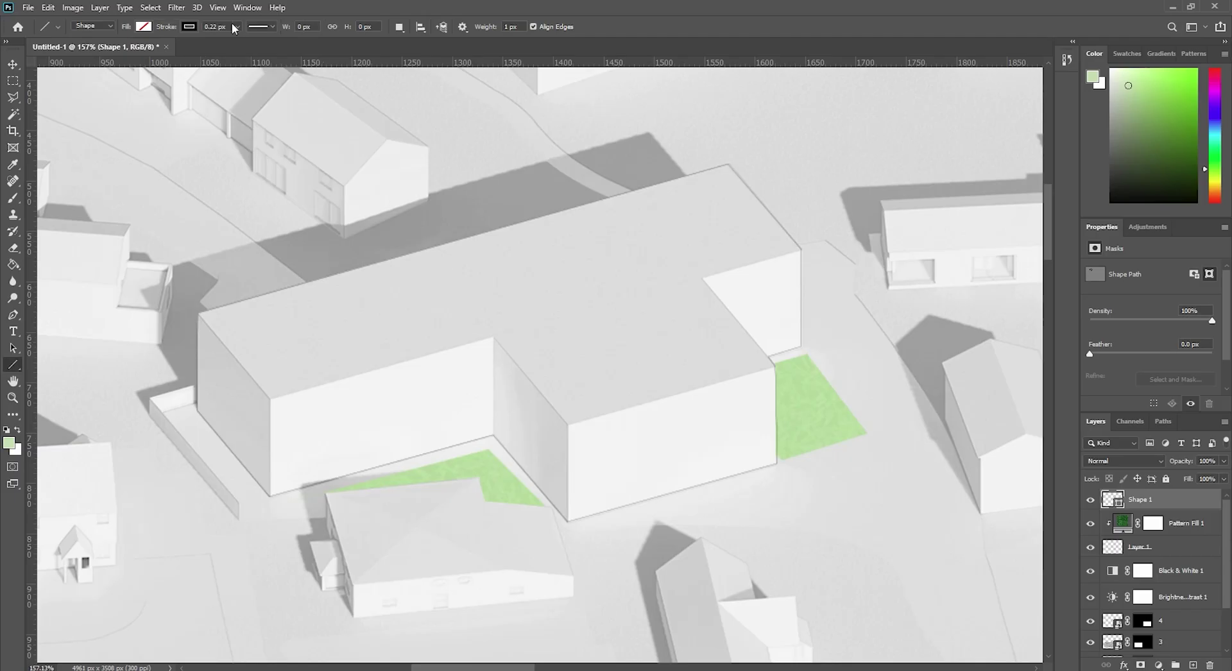
pyautogui.click(235, 25)
pyautogui.moveTo(241, 38); pyautogui.dragTo(252, 39)
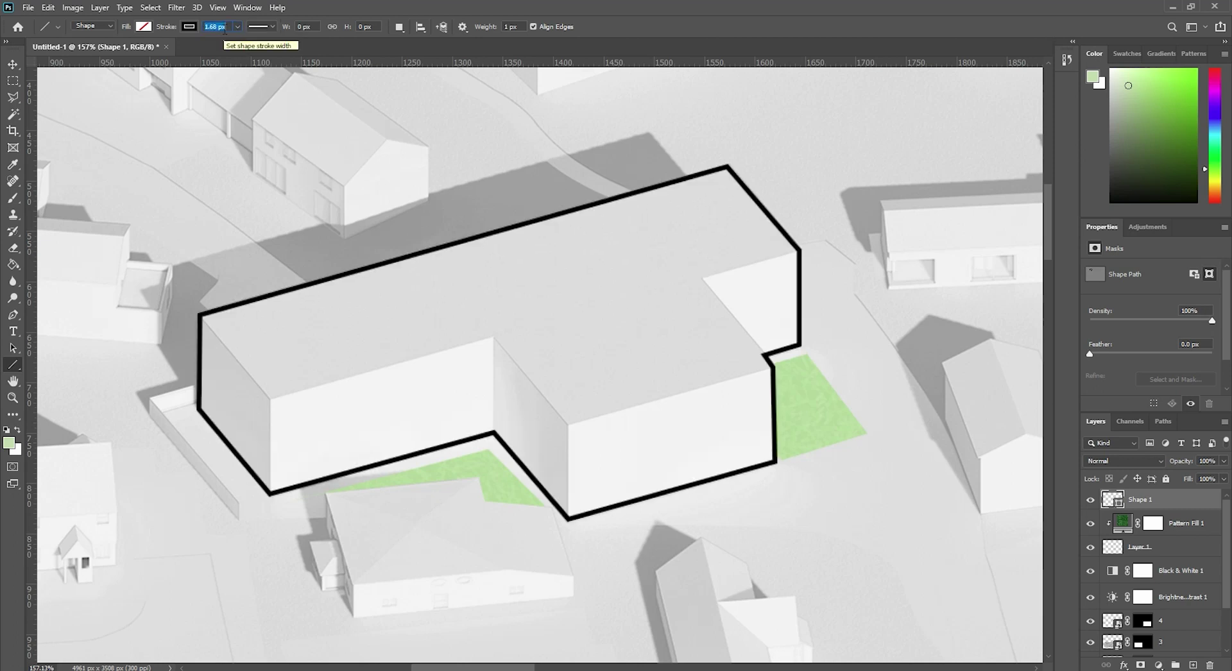
pyautogui.press('Up')
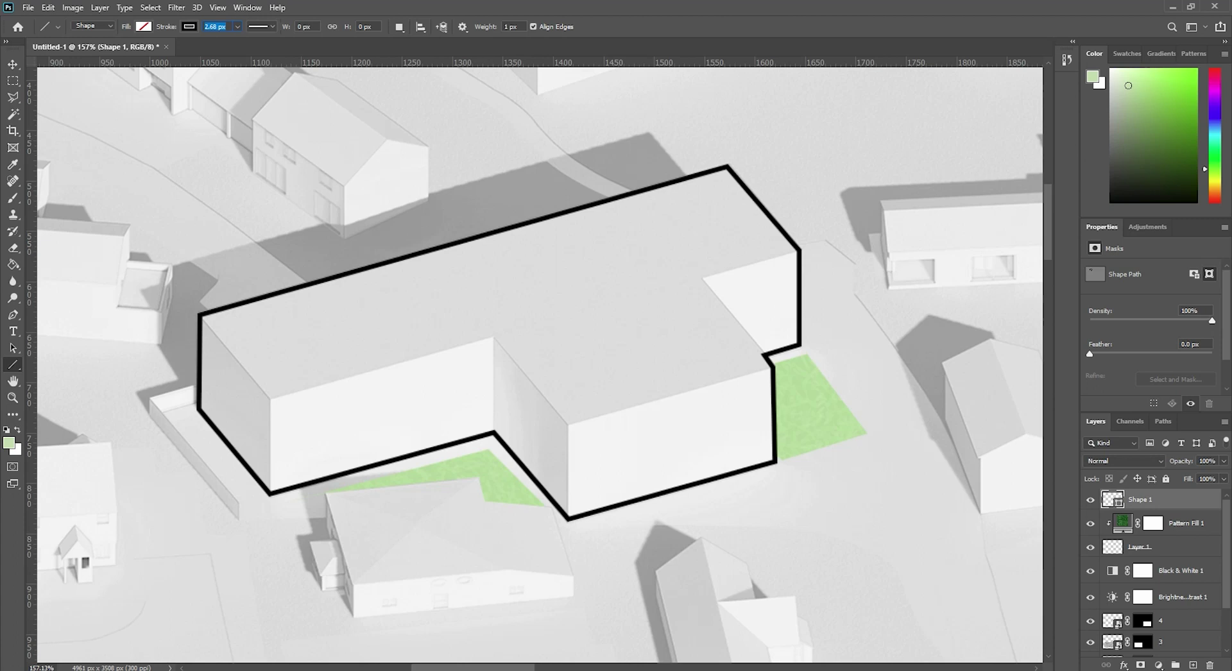
pyautogui.press('Return')
pyautogui.keyDown('alt'); pyautogui.scroll(-6, 285, 281); pyautogui.keyUp('alt')
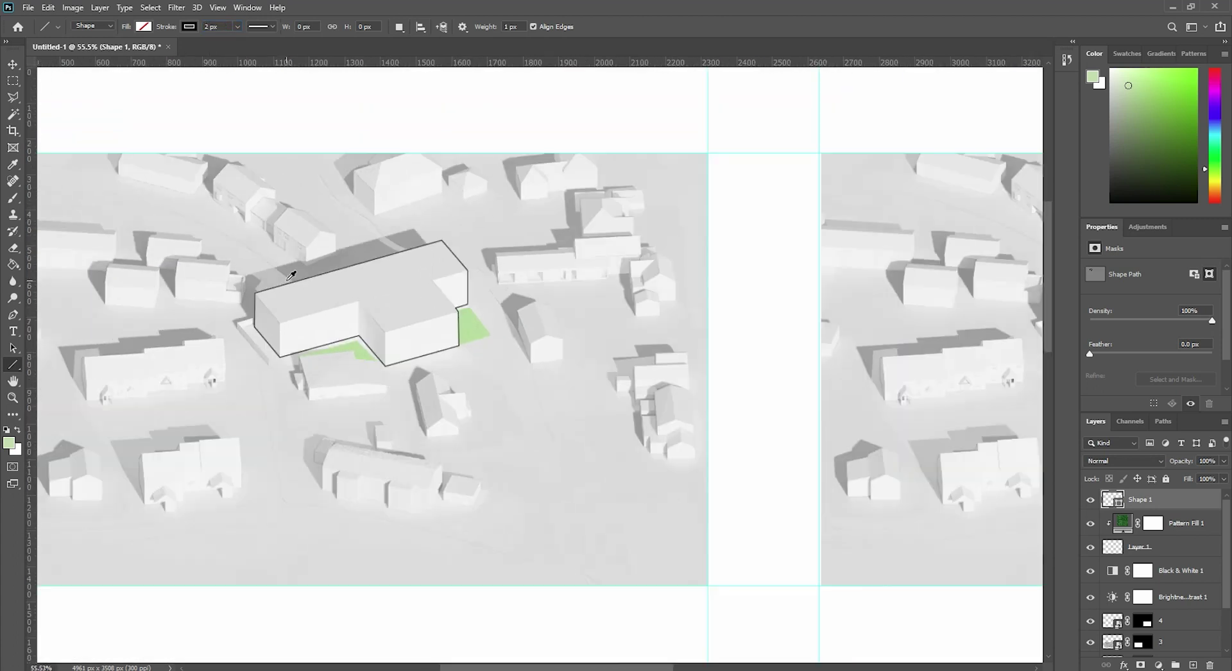
# Place the image 4.2 from the BIG diagram folder into the document and scale it down to about 4%
pyautogui.moveTo(299, 285); pyautogui.dragTo(482, 278)
pyautogui.moveTo(383, 300); pyautogui.dragTo(326, 301)
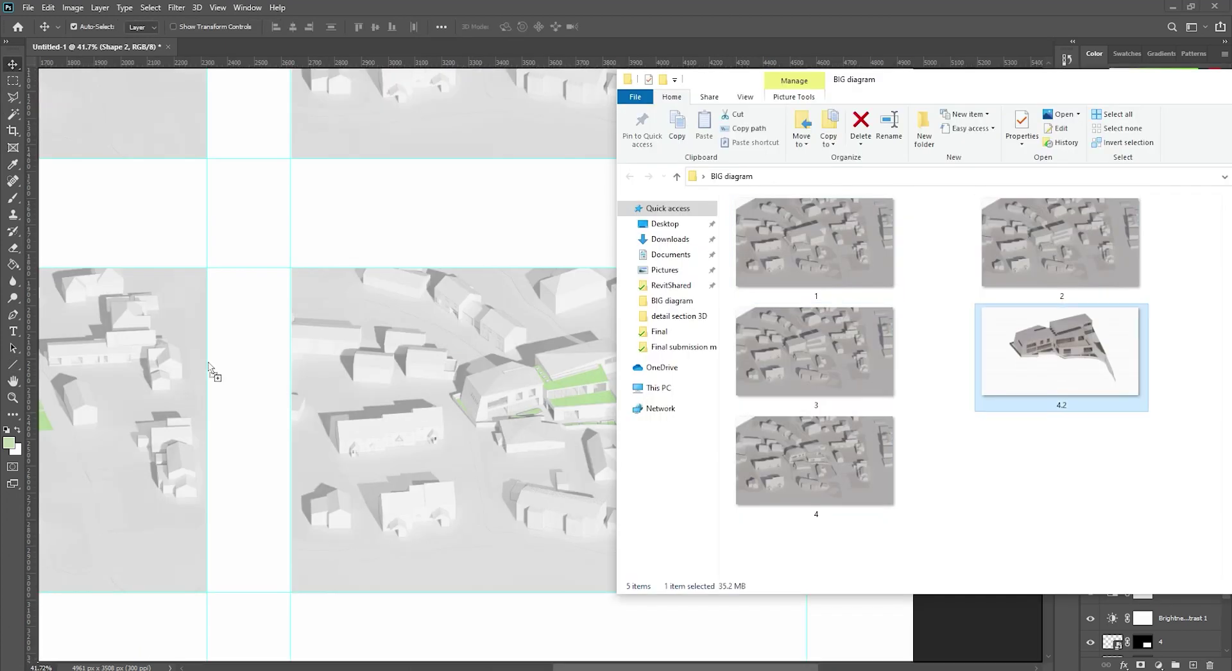
pyautogui.moveTo(1078, 344); pyautogui.dragTo(330, 311)
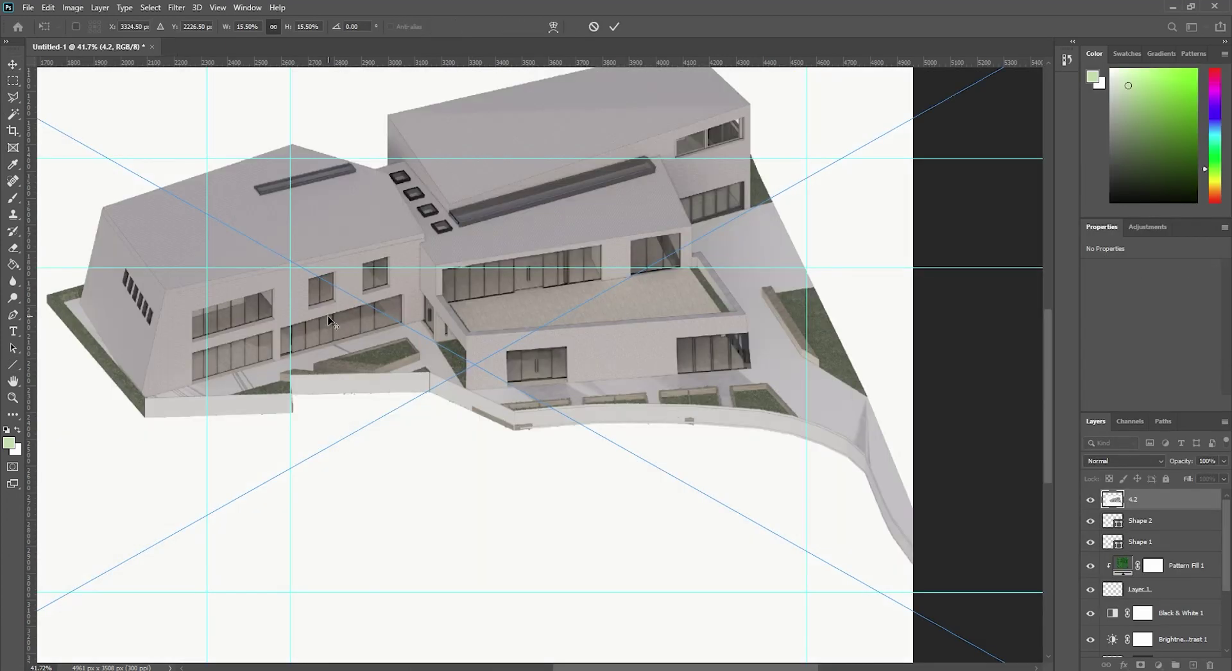
pyautogui.keyDown('alt'); pyautogui.scroll(-3, 716, 174); pyautogui.keyUp('alt')
pyautogui.moveTo(955, 250); pyautogui.dragTo(612, 445)
pyautogui.keyDown('alt'); pyautogui.scroll(7, 616, 443); pyautogui.keyUp('alt')
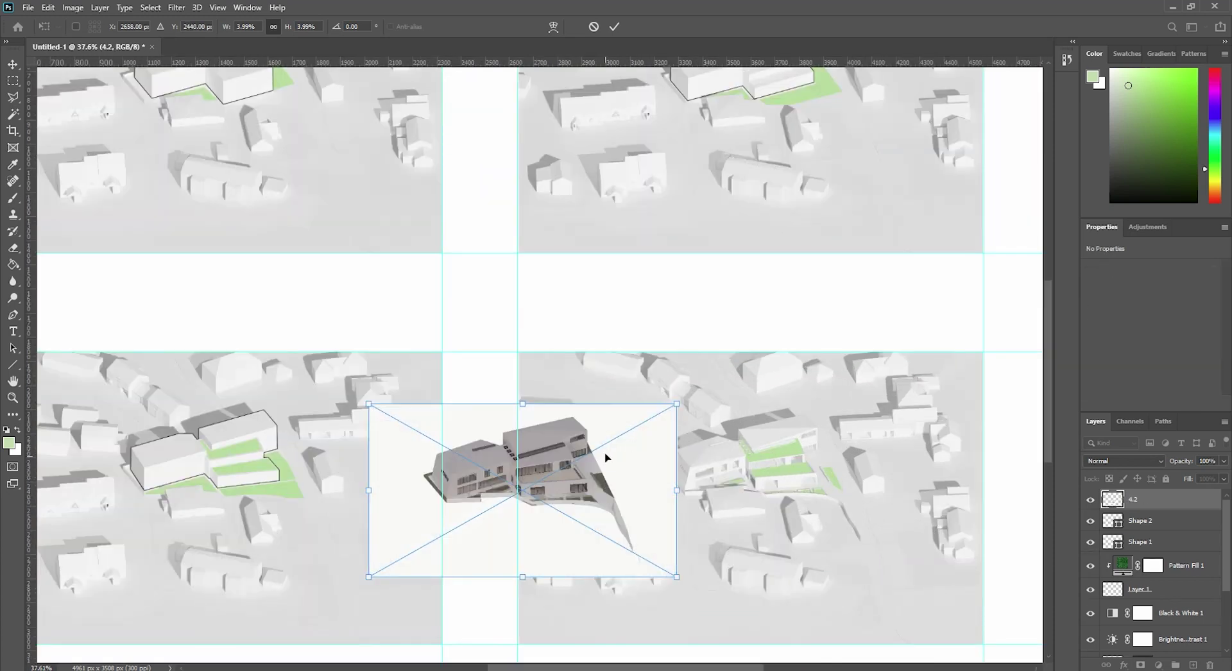
# Move the placed 4.2 render over the building in the fourth view and shrink it slightly to fit
pyautogui.moveTo(716, 414); pyautogui.dragTo(623, 334)
pyautogui.moveTo(663, 63); pyautogui.dragTo(776, 335)
pyautogui.keyDown('alt'); pyautogui.scroll(2, 713, 405); pyautogui.keyUp('alt')
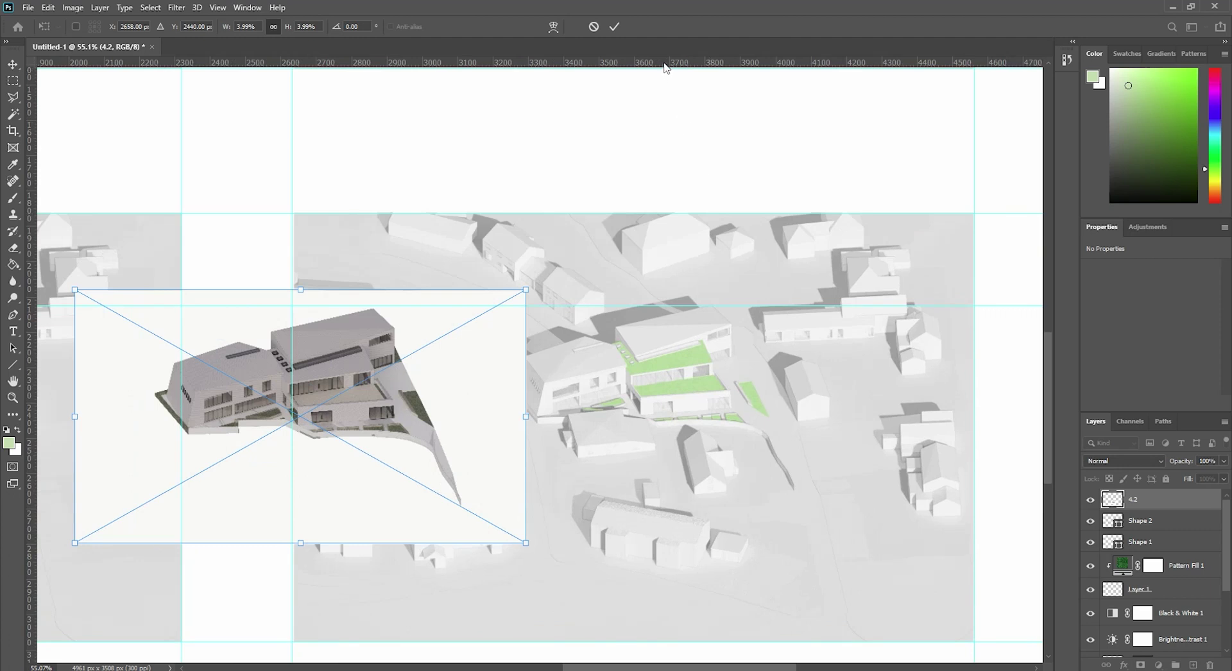
pyautogui.moveTo(664, 63); pyautogui.dragTo(830, 491)
pyautogui.moveTo(439, 402); pyautogui.dragTo(762, 401)
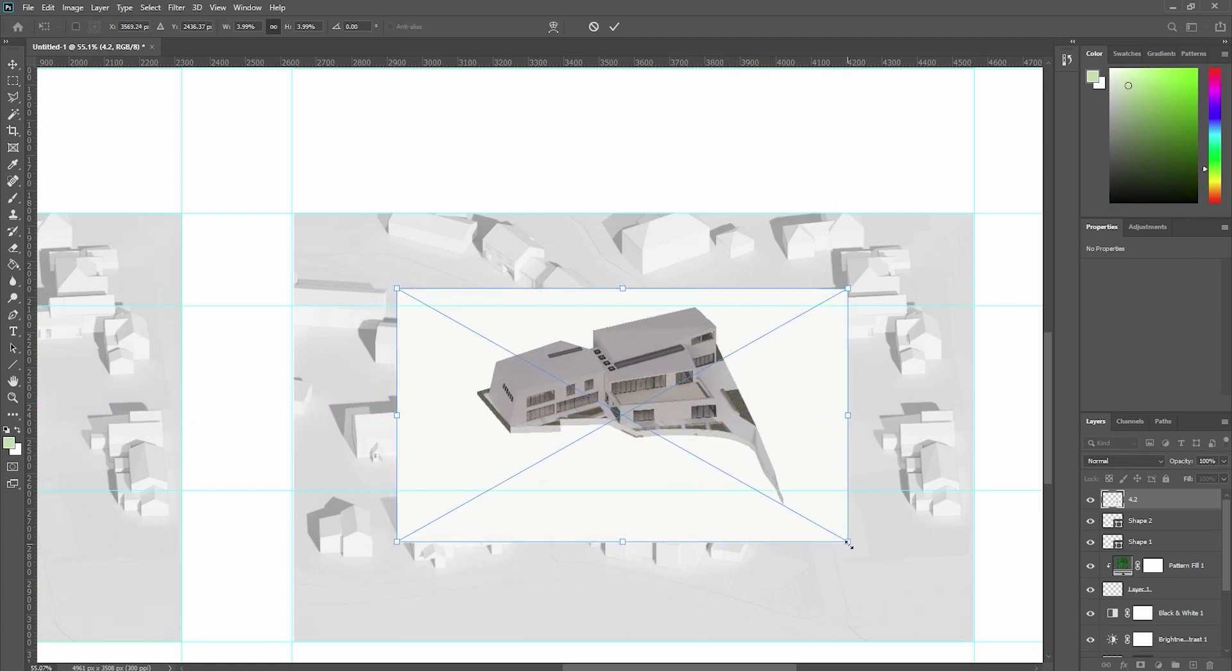
pyautogui.moveTo(849, 543); pyautogui.dragTo(821, 529)
pyautogui.press('Return')
# Trace a closed Pen path around the detailed building in the fourth view
pyautogui.moveTo(681, 376); pyautogui.dragTo(297, 375)
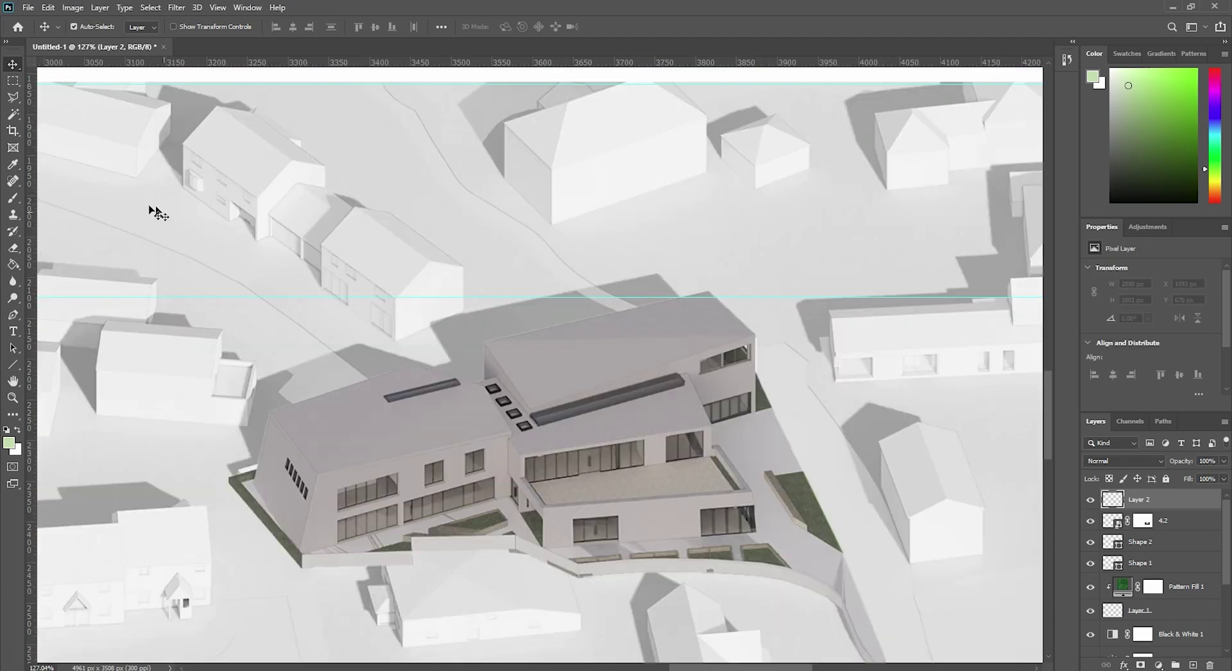
pyautogui.click(13, 314)
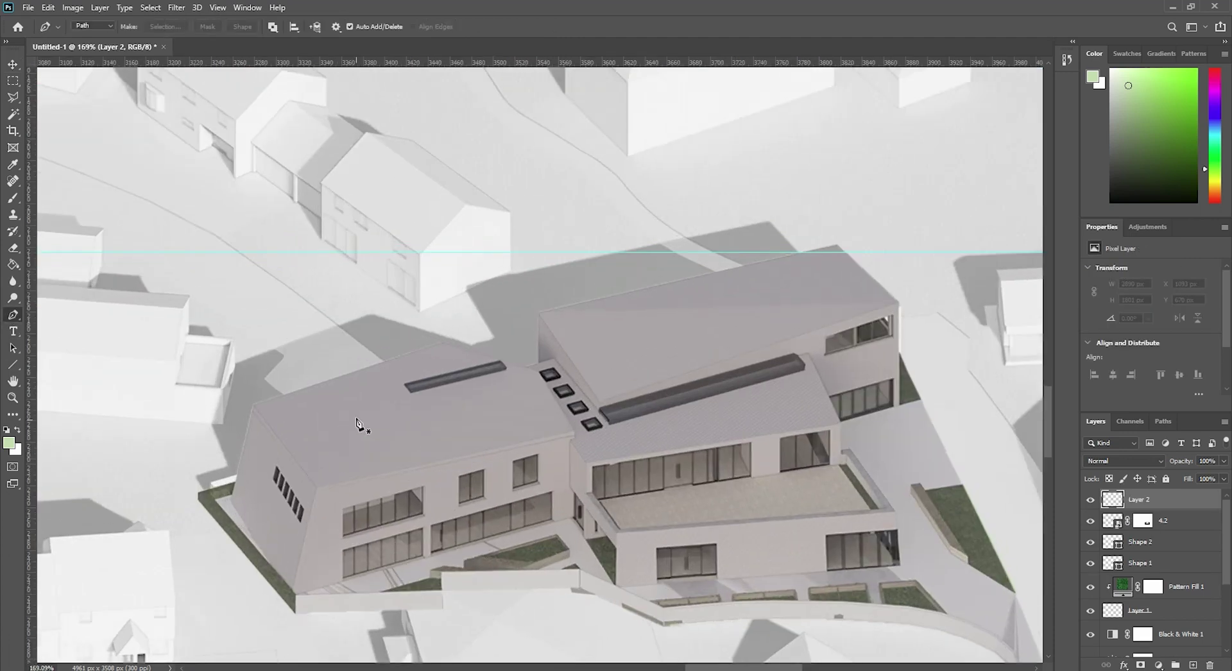
pyautogui.moveTo(358, 423); pyautogui.dragTo(305, 379)
pyautogui.click(200, 361)
pyautogui.click(391, 299)
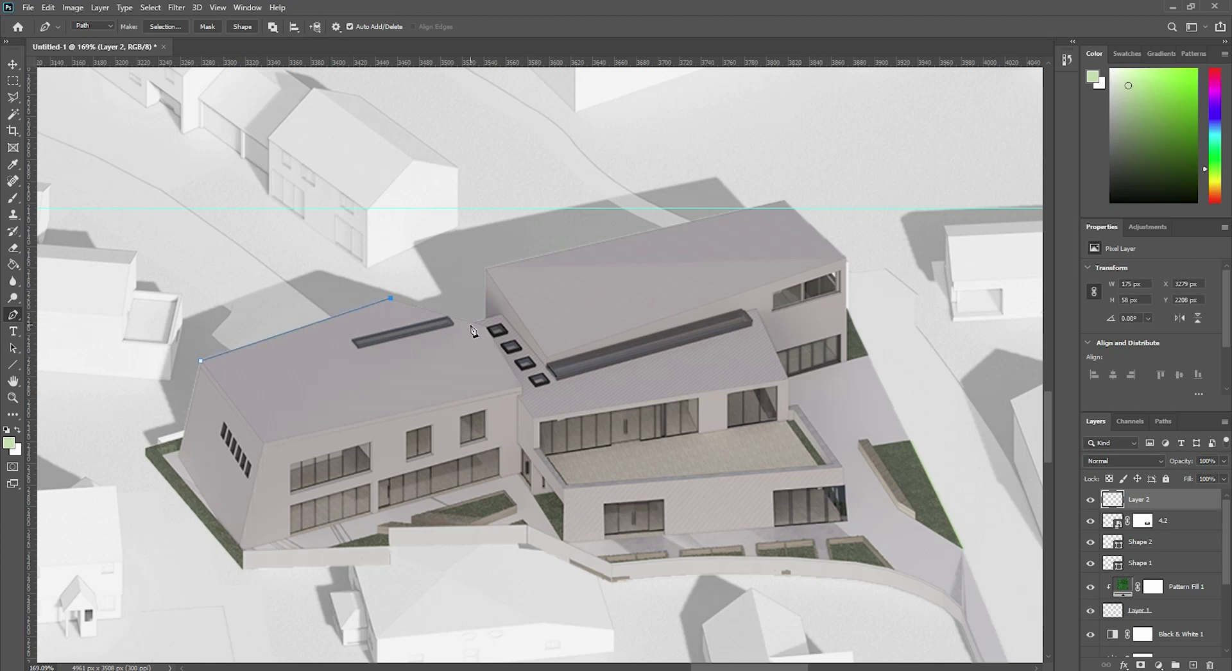
pyautogui.click(219, 521)
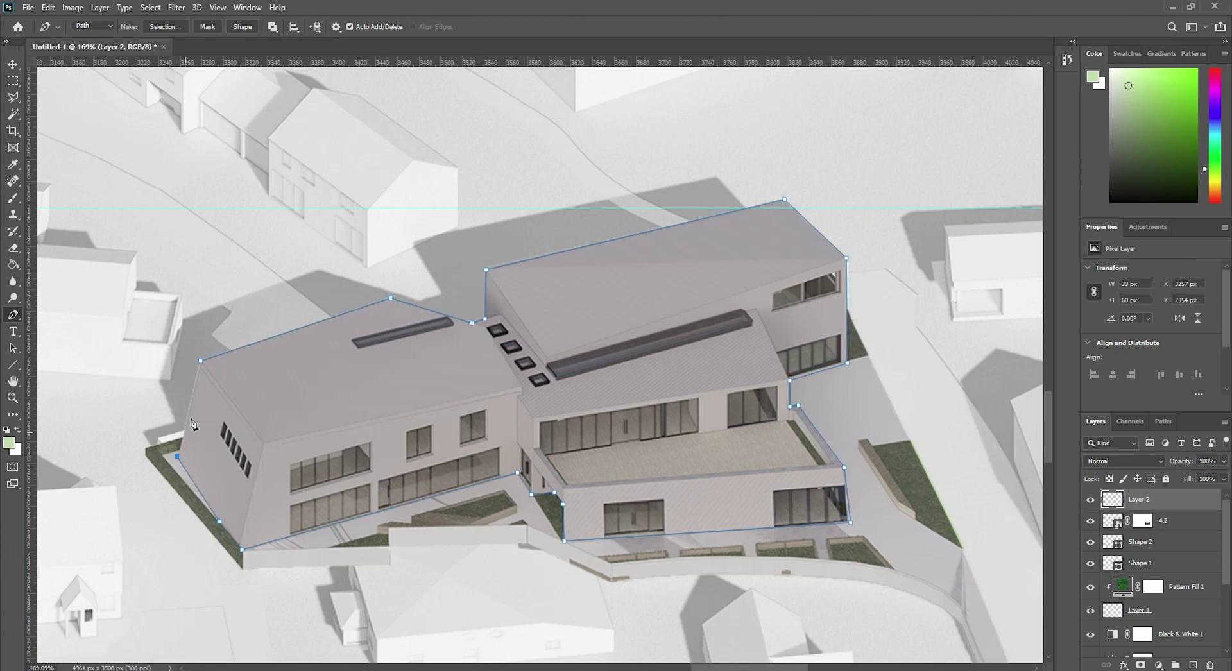
pyautogui.click(200, 362)
# Convert the fourth building's path to an unfilled shape with a 2 px black stroke
pyautogui.click(240, 29)
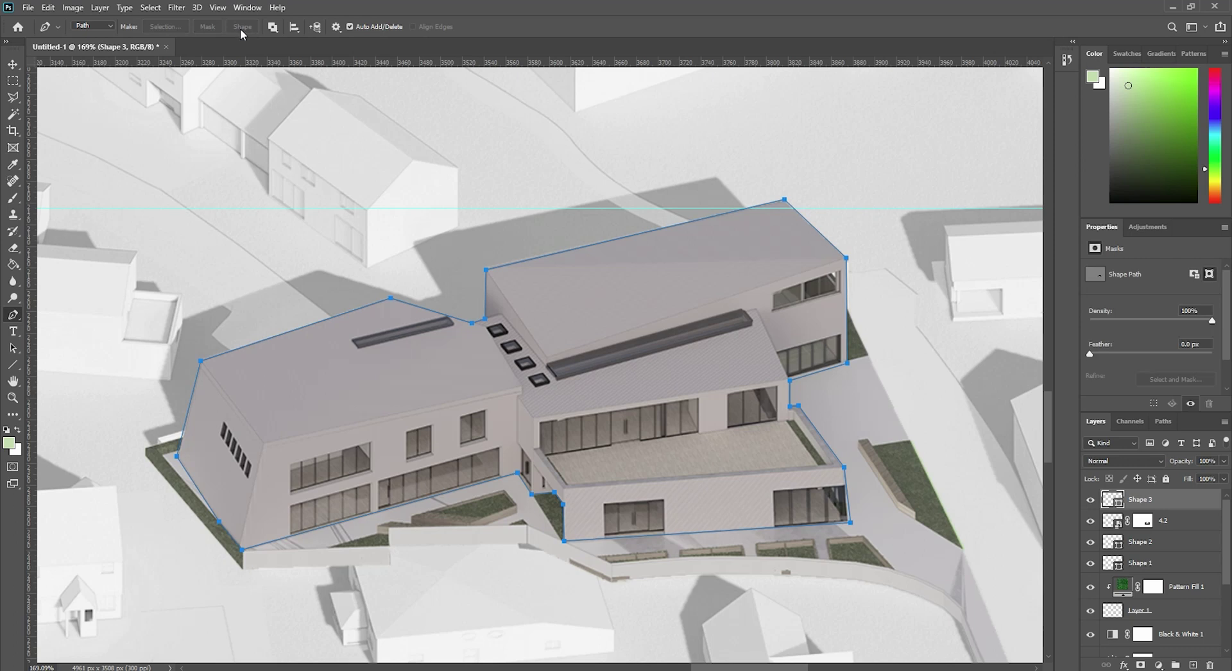
pyautogui.click(13, 364)
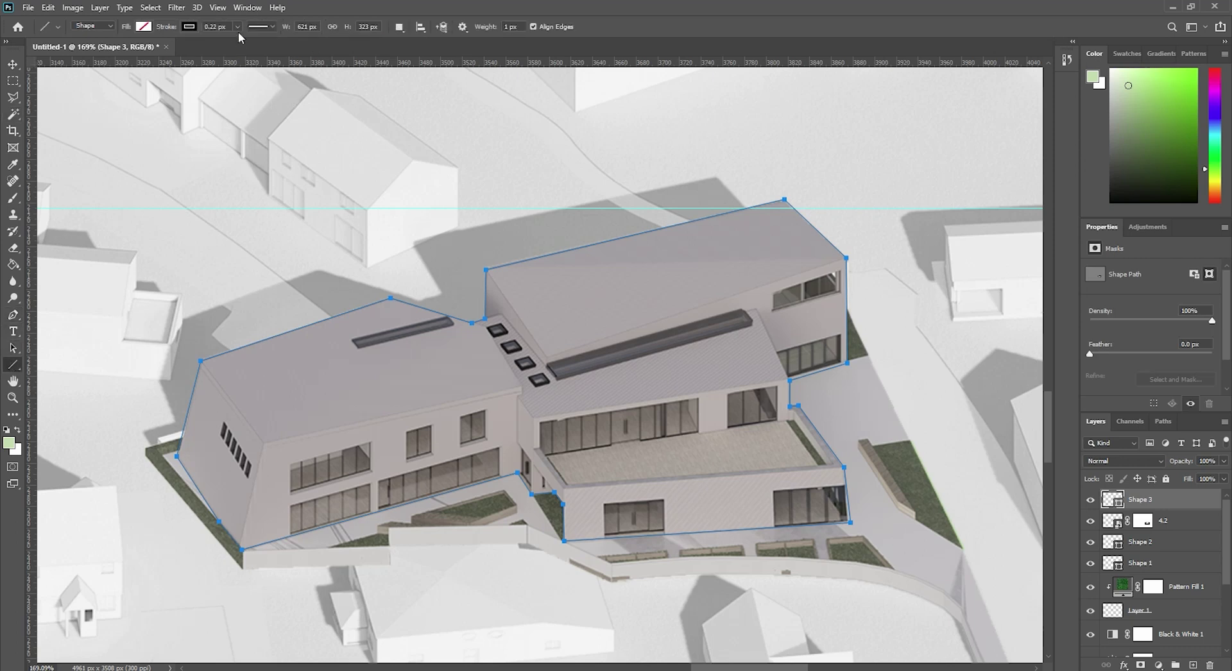
pyautogui.press('Return')
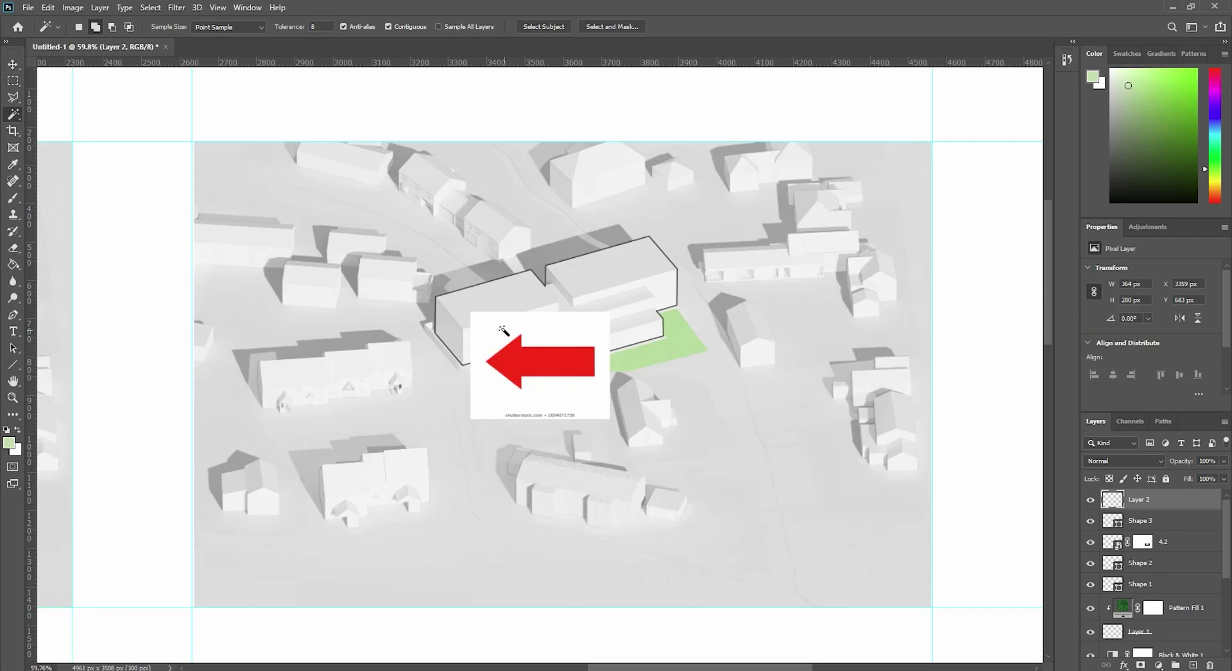
# Delete the leftovers around the red arrow with the Rectangular Marquee, deselect, and move the arrow clear of the building in the second view
pyautogui.click(504, 331)
pyautogui.press('m')
pyautogui.moveTo(598, 434); pyautogui.dragTo(486, 401)
pyautogui.press('Delete')
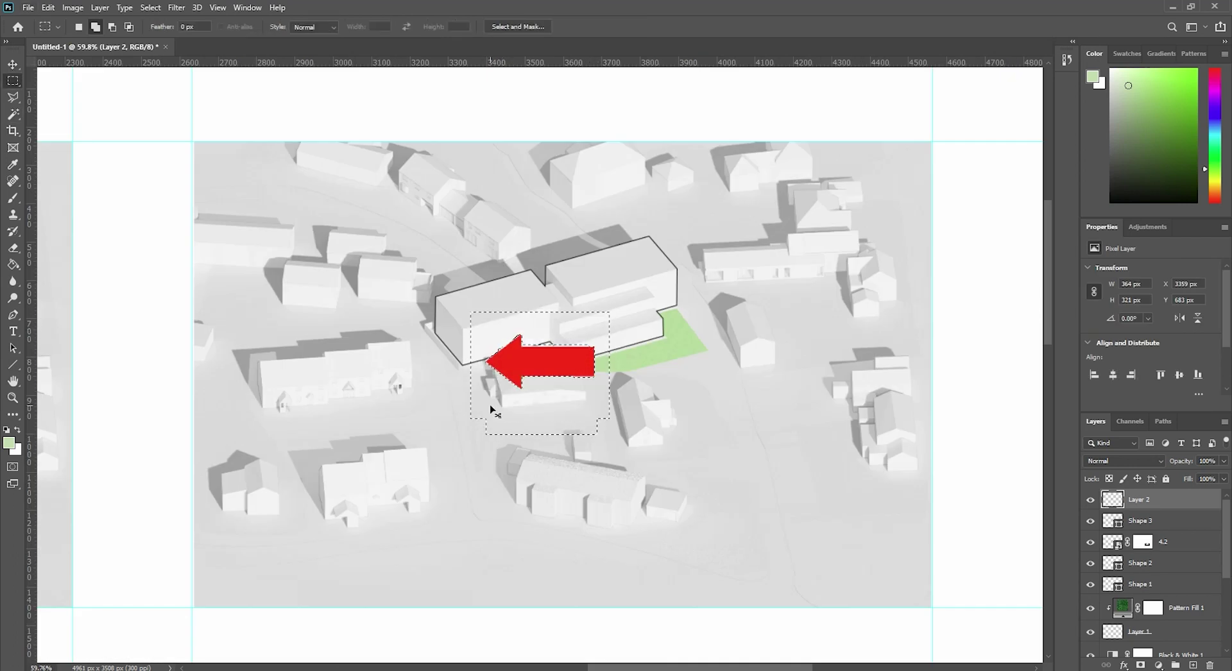
pyautogui.hotkey('ctrl', 'd')
pyautogui.press('v')
pyautogui.moveTo(491, 361); pyautogui.dragTo(327, 419)
pyautogui.hotkey('ctrl', '0')
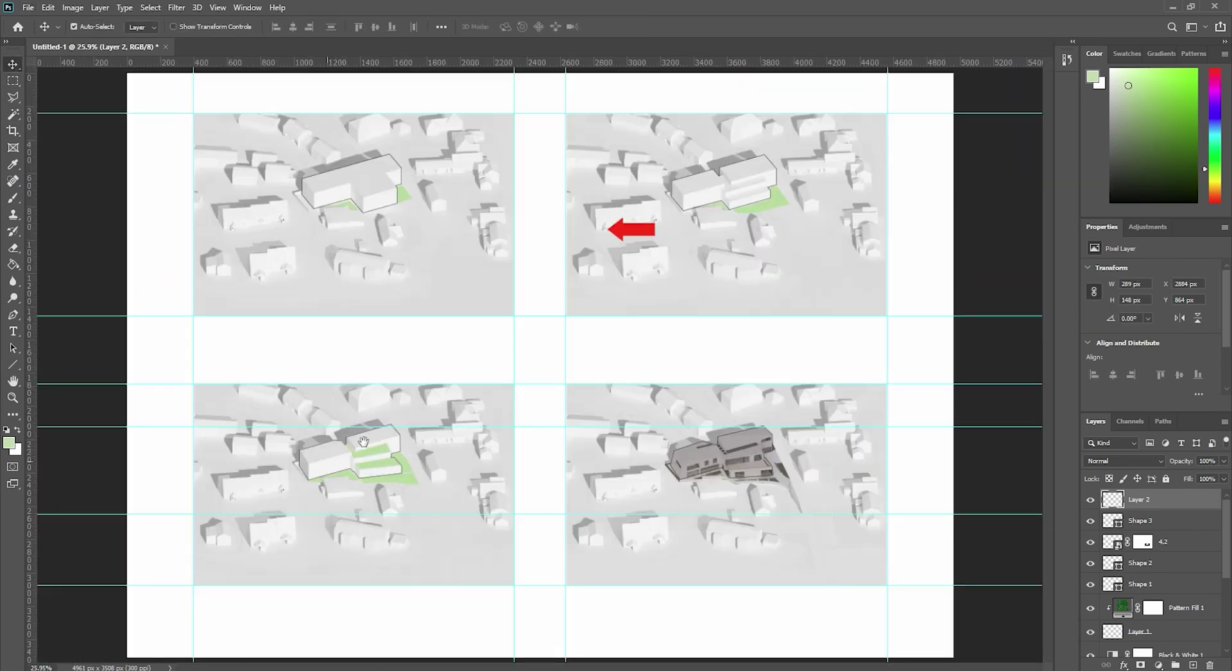
# Make a smaller, downward-pointing copy of the red arrow and place copies over the setbacks of the second view's building
pyautogui.moveTo(618, 224); pyautogui.dragTo(700, 151)
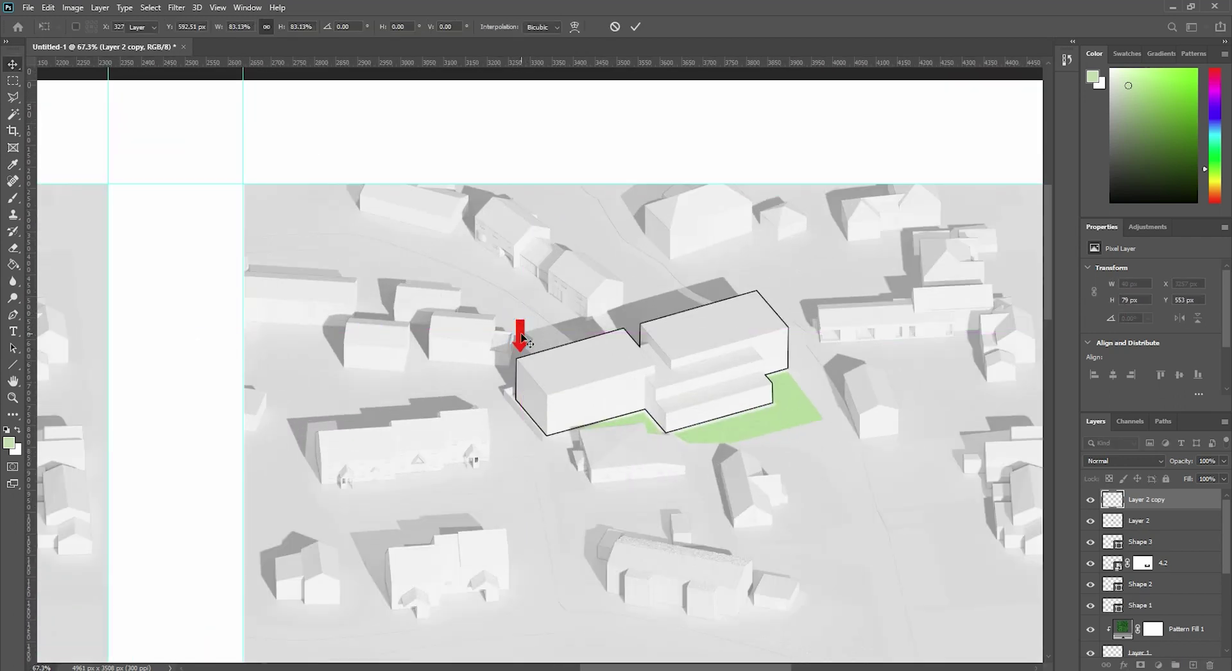
pyautogui.moveTo(530, 351); pyautogui.dragTo(657, 376)
pyautogui.hotkey('alt', 'shift')
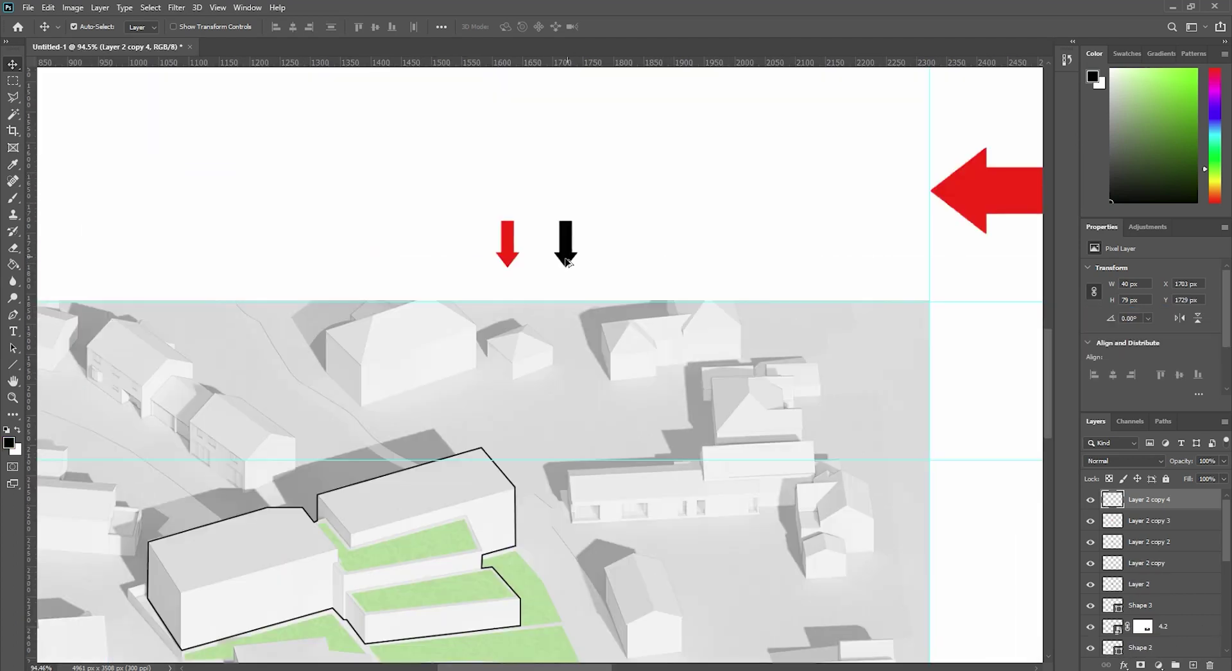
# Place a black arrow copy rotated -90° beside the stepped building in the third view
pyautogui.keyDown('alt'); pyautogui.moveTo(566, 244); pyautogui.dragTo(565, 509); pyautogui.keyUp('alt')
pyautogui.moveTo(520, 556); pyautogui.dragTo(545, 447)
pyautogui.moveTo(593, 411); pyautogui.dragTo(580, 471)
pyautogui.hotkey('ctrl', 't')
pyautogui.keyDown('shift'); pyautogui.moveTo(595, 424); pyautogui.dragTo(525, 432); pyautogui.keyUp('shift')
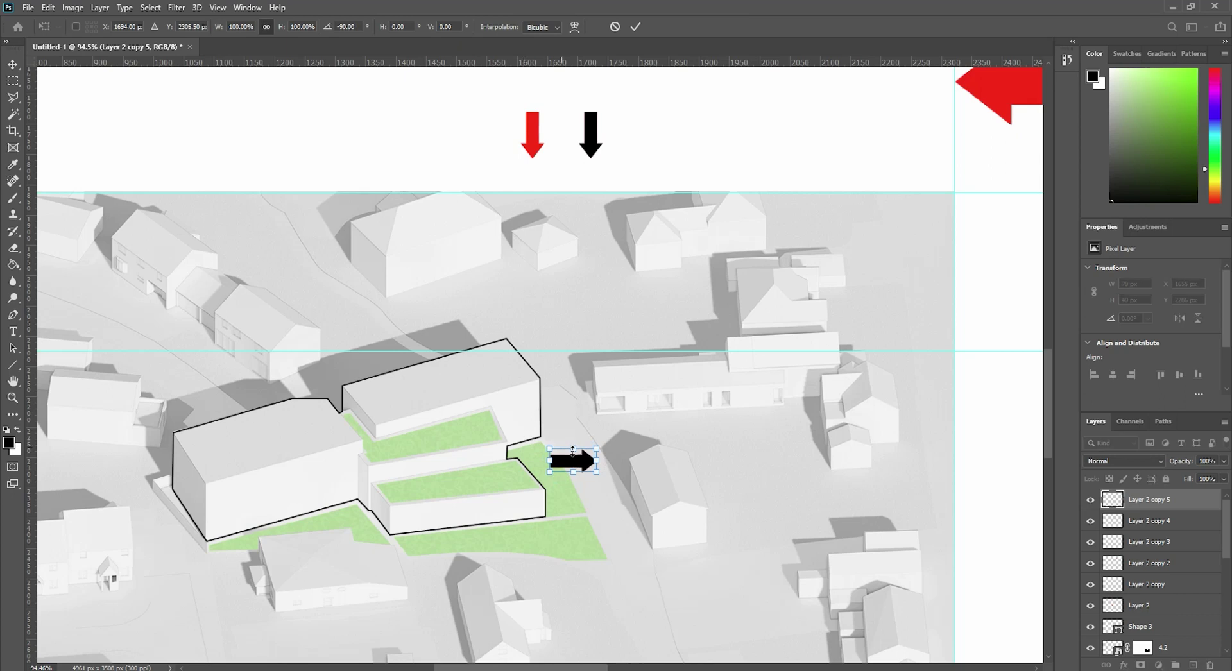
pyautogui.keyDown('shift'); pyautogui.moveTo(541, 439); pyautogui.dragTo(619, 489); pyautogui.keyUp('shift')
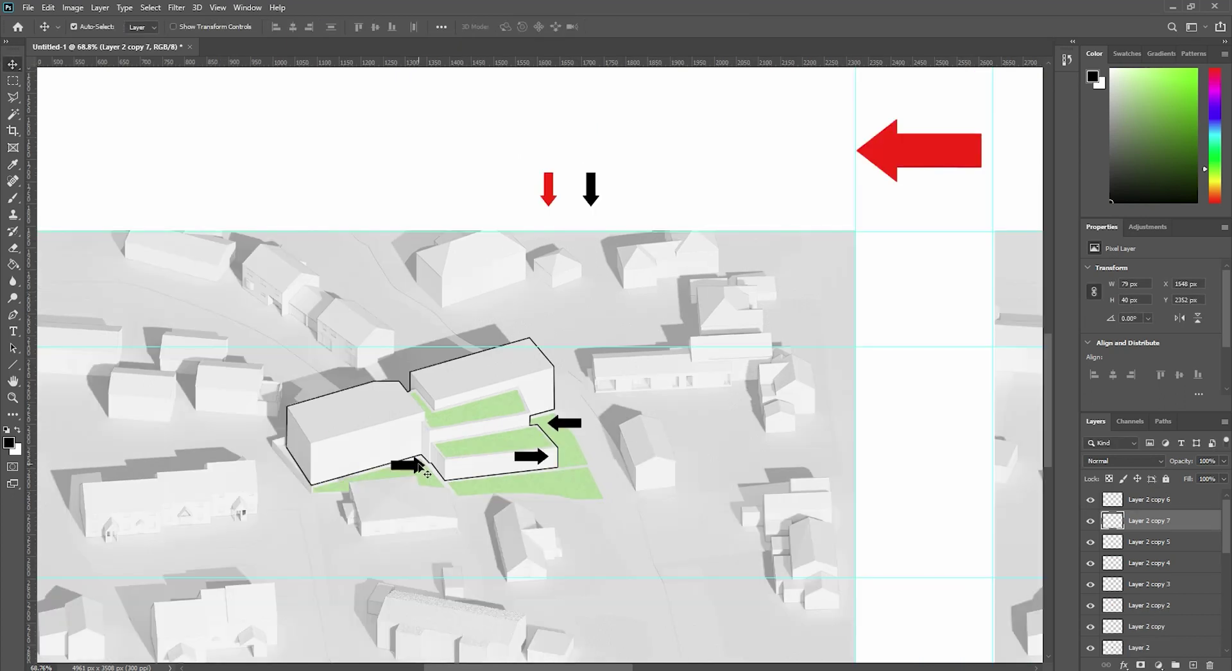
# Position two opposing horizontal black arrows at either side of the lower volume in the third view
pyautogui.moveTo(416, 471); pyautogui.dragTo(661, 405)
pyautogui.keyDown('alt'); pyautogui.scroll(5, 421, 475); pyautogui.keyUp('alt')
pyautogui.hotkey('ctrl', 't')
pyautogui.press('Return')
pyautogui.click(642, 399)
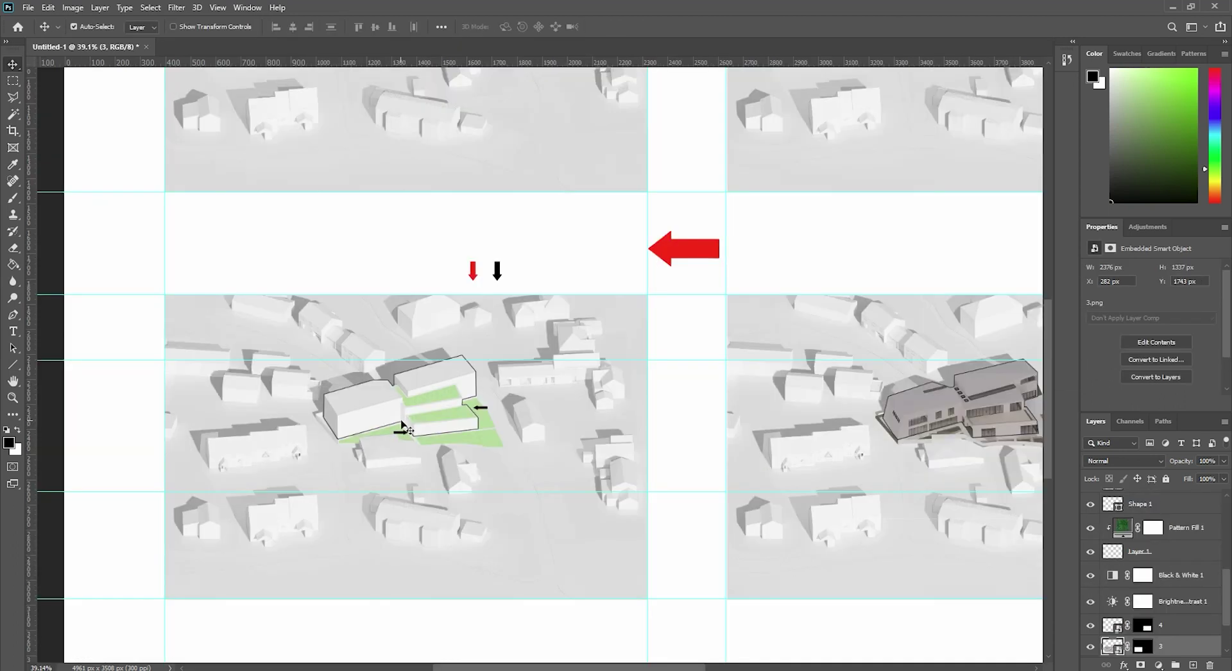
# Duplicate a black arrow onto the front green strip of the third view, rotate it 30° and skew it -30° horizontally
pyautogui.keyDown('alt'); pyautogui.scroll(8, 424, 423); pyautogui.keyUp('alt')
pyautogui.keyDown('alt'); pyautogui.moveTo(377, 447); pyautogui.dragTo(503, 425); pyautogui.keyUp('alt')
pyautogui.hotkey('ctrl', 'alt', 't')
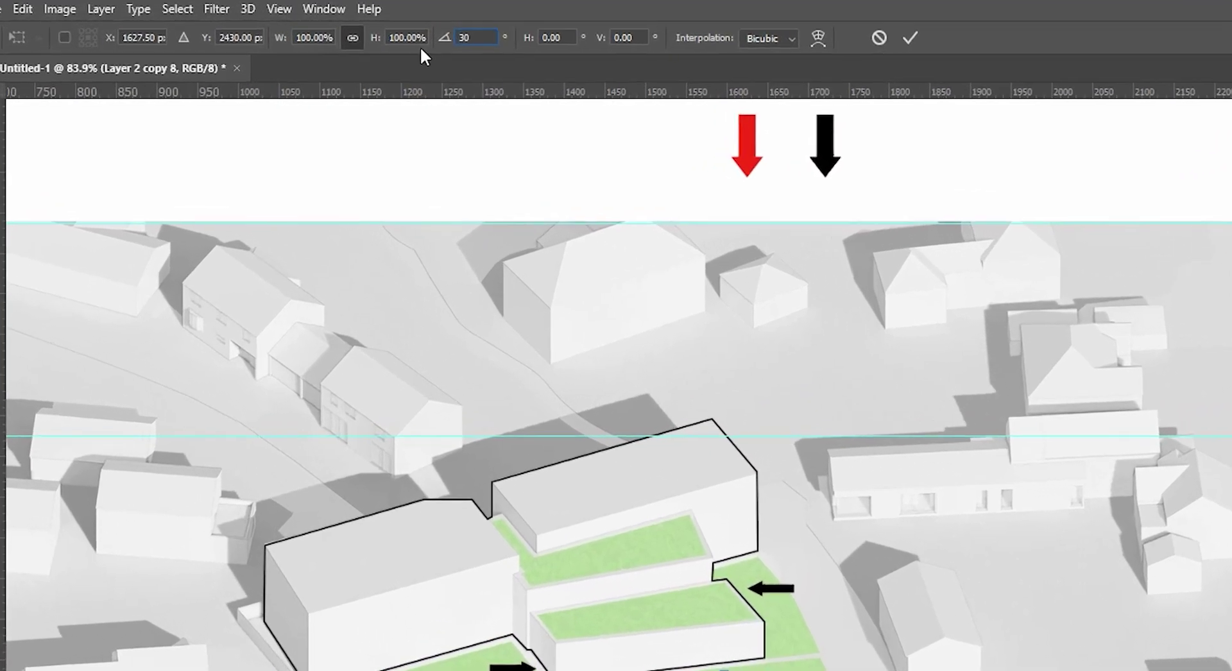
pyautogui.write('30')
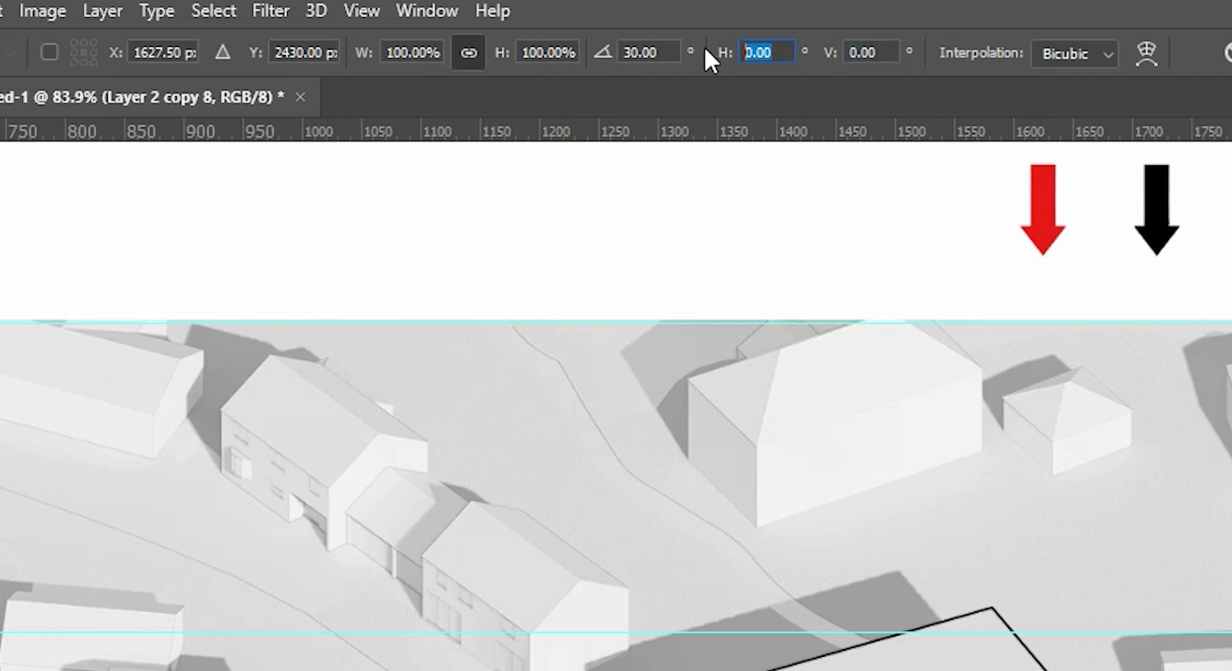
pyautogui.write('30')
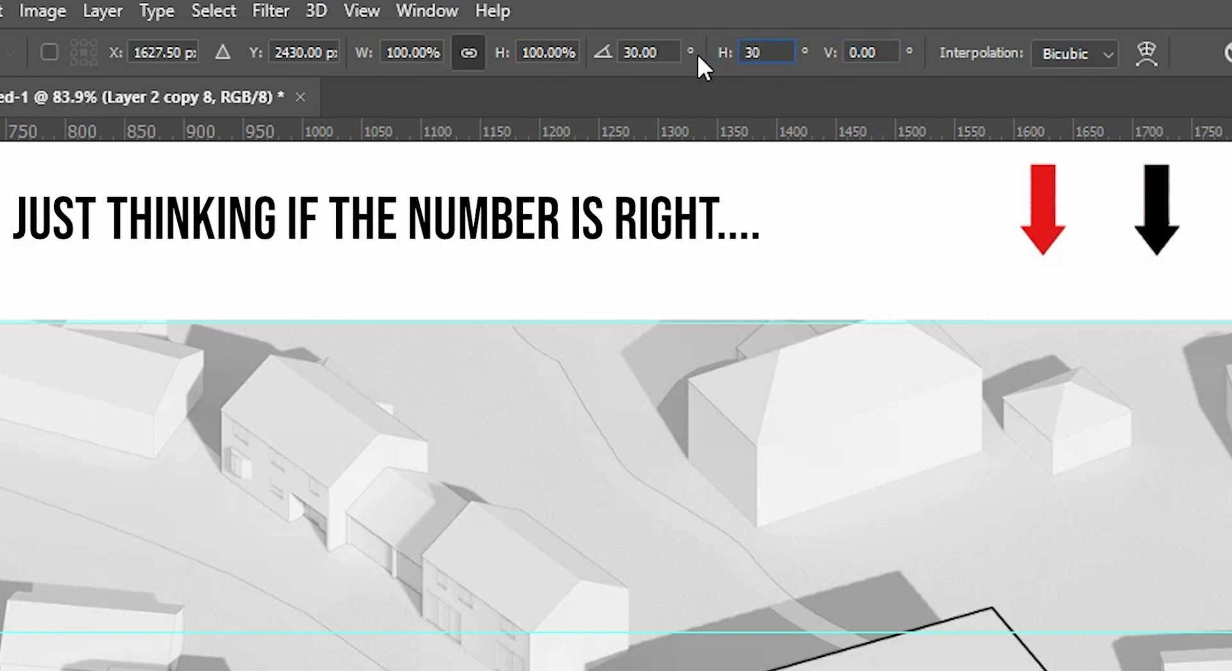
pyautogui.press('Left')
pyautogui.press('Left')
pyautogui.write('-')
pyautogui.click(1179, 43)
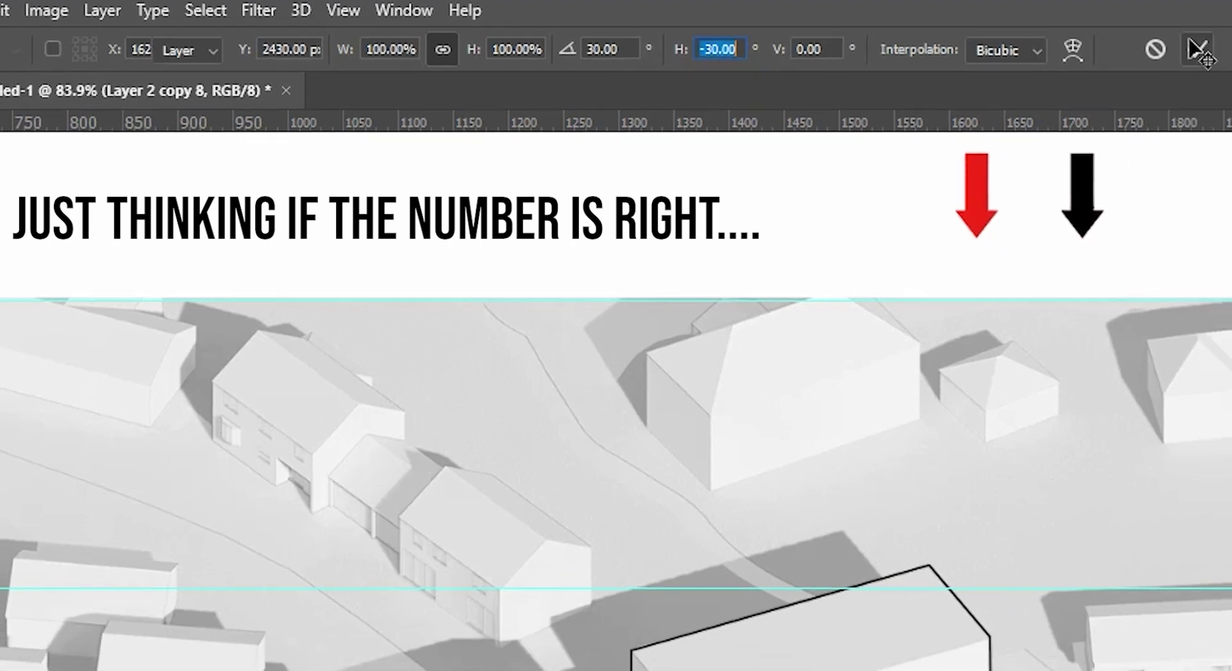
# Position the skewed black arrow on the third view's green space and add further transformed copies around the building
pyautogui.keyDown('alt'); pyautogui.scroll(6, 745, 668); pyautogui.keyUp('alt')
pyautogui.moveTo(742, 668); pyautogui.dragTo(531, 455)
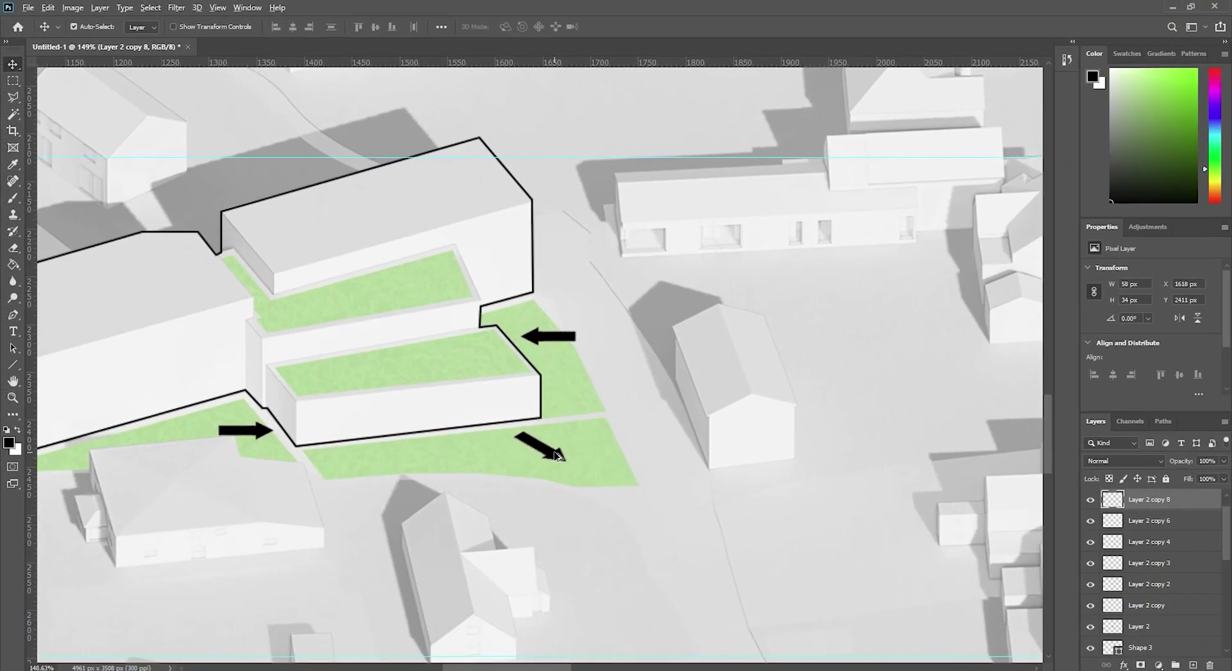
pyautogui.keyDown('alt'); pyautogui.scroll(-3, 556, 456); pyautogui.keyUp('alt')
pyautogui.keyDown('shift'); pyautogui.click(554, 454); pyautogui.keyUp('shift')
pyautogui.hotkey('ctrl', 't')
pyautogui.press('Return')
pyautogui.keyDown('alt'); pyautogui.scroll(-2, 494, 527); pyautogui.keyUp('alt')
pyautogui.keyDown('alt'); pyautogui.moveTo(495, 528); pyautogui.dragTo(549, 451); pyautogui.keyUp('alt')
pyautogui.keyDown('alt'); pyautogui.scroll(3, 487, 391); pyautogui.keyUp('alt')
pyautogui.hotkey('ctrl', 't')
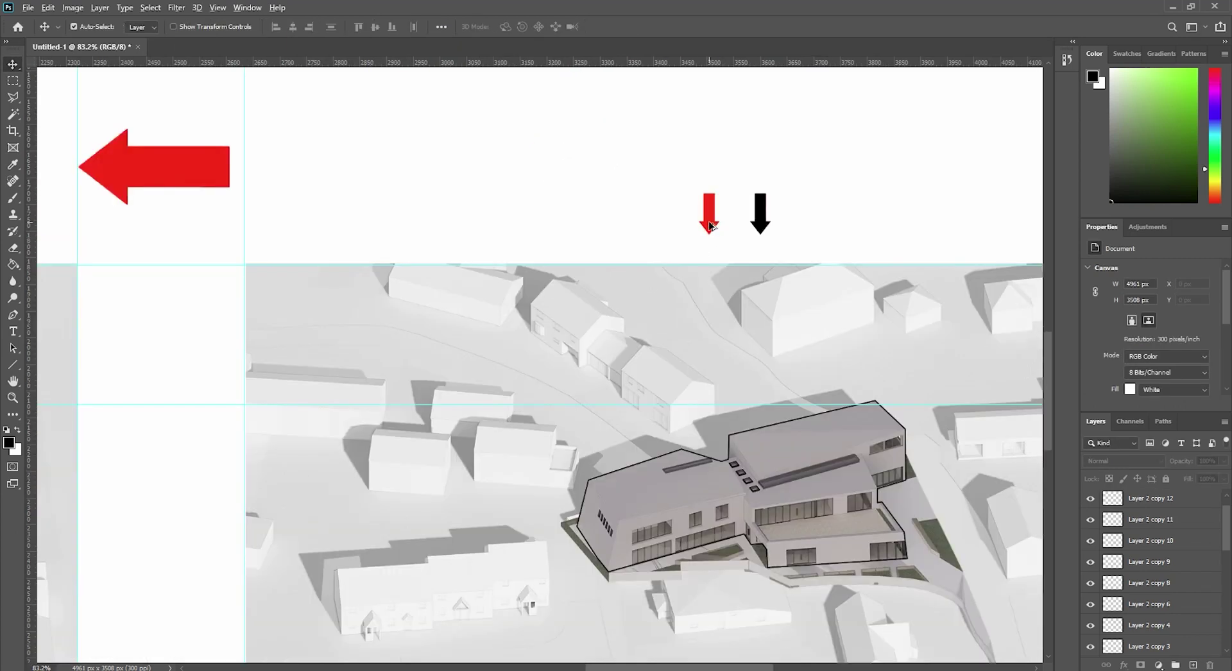
# Place four red downward arrow copies above the roofs of the detailed building in the final view
pyautogui.keyDown('alt'); pyautogui.moveTo(710, 222); pyautogui.dragTo(874, 387); pyautogui.keyUp('alt')
pyautogui.keyDown('alt'); pyautogui.moveTo(709, 241); pyautogui.dragTo(595, 463); pyautogui.keyUp('alt')
pyautogui.moveTo(652, 436); pyautogui.dragTo(467, 400)
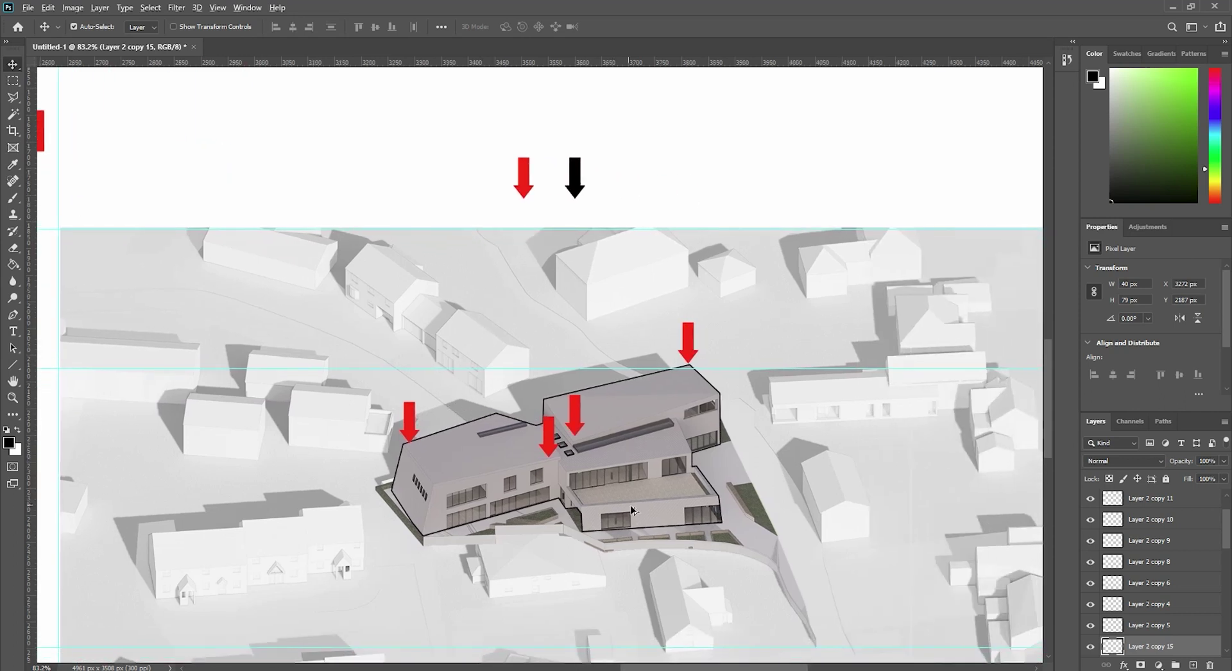
# Position and transform further arrow copies around the buildings in the diagram views
pyautogui.keyDown('alt'); pyautogui.scroll(-3, 634, 515); pyautogui.keyUp('alt')
pyautogui.moveTo(158, 533); pyautogui.dragTo(859, 415)
pyautogui.keyDown('alt'); pyautogui.scroll(2, 154, 528); pyautogui.keyUp('alt')
pyautogui.keyDown('alt'); pyautogui.scroll(2, 887, 526); pyautogui.keyUp('alt')
pyautogui.keyDown('alt'); pyautogui.scroll(4, 887, 527); pyautogui.keyUp('alt')
pyautogui.keyDown('alt'); pyautogui.scroll(-1, 866, 452); pyautogui.keyUp('alt')
pyautogui.keyDown('alt'); pyautogui.moveTo(782, 409); pyautogui.dragTo(768, 521); pyautogui.keyUp('alt')
pyautogui.hotkey('ctrl', 't')
pyautogui.press('Return')
pyautogui.keyDown('alt'); pyautogui.scroll(-1, 706, 525); pyautogui.keyUp('alt')
pyautogui.click(714, 535)
pyautogui.keyDown('alt'); pyautogui.moveTo(516, 512); pyautogui.dragTo(651, 476); pyautogui.keyUp('alt')
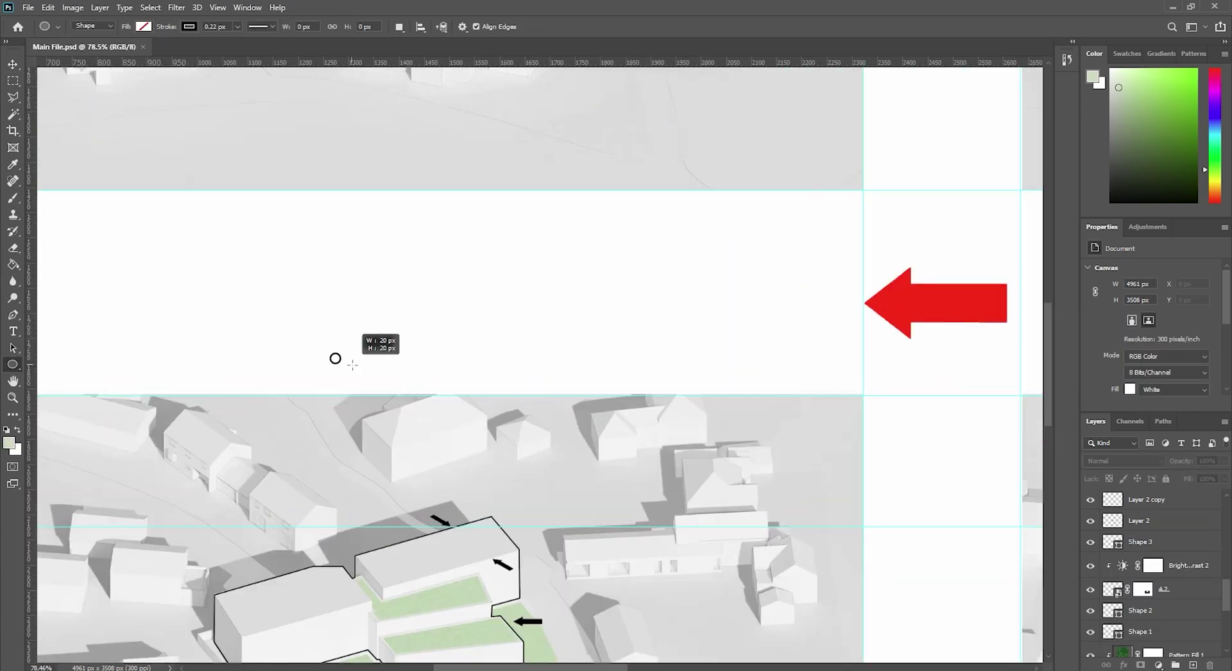
# Draw a circle about 23 px wide in the blank area above the third view and fill it black without a stroke
pyautogui.moveTo(353, 366); pyautogui.dragTo(336, 360)
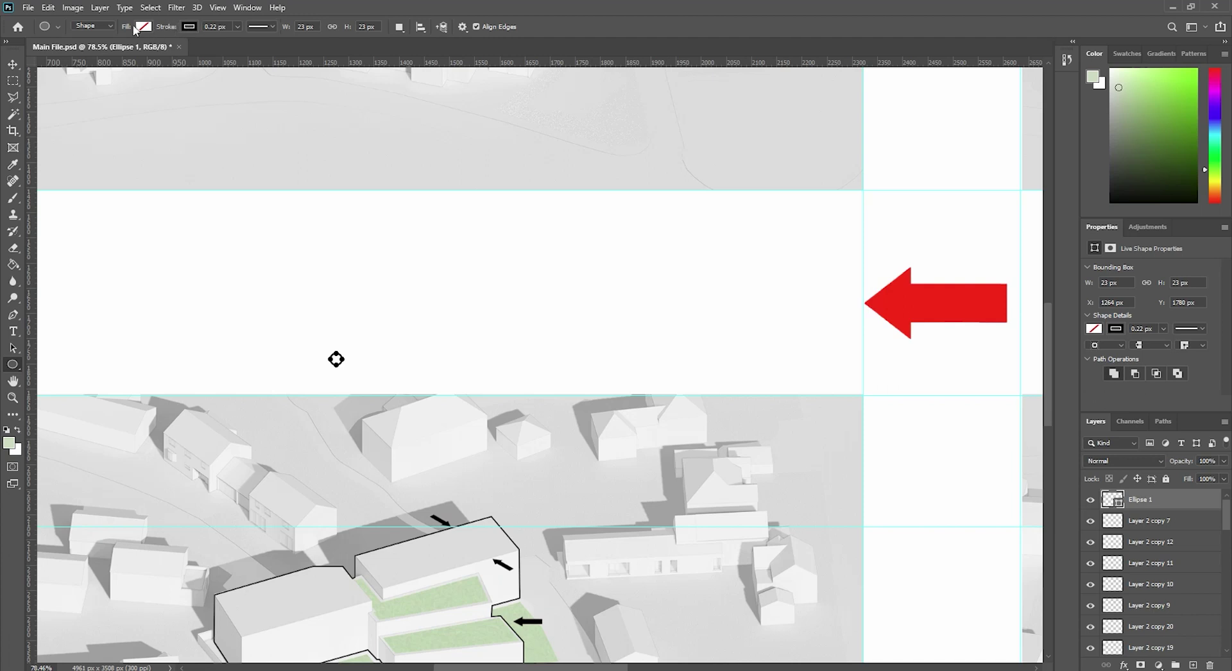
pyautogui.click(142, 26)
pyautogui.click(224, 94)
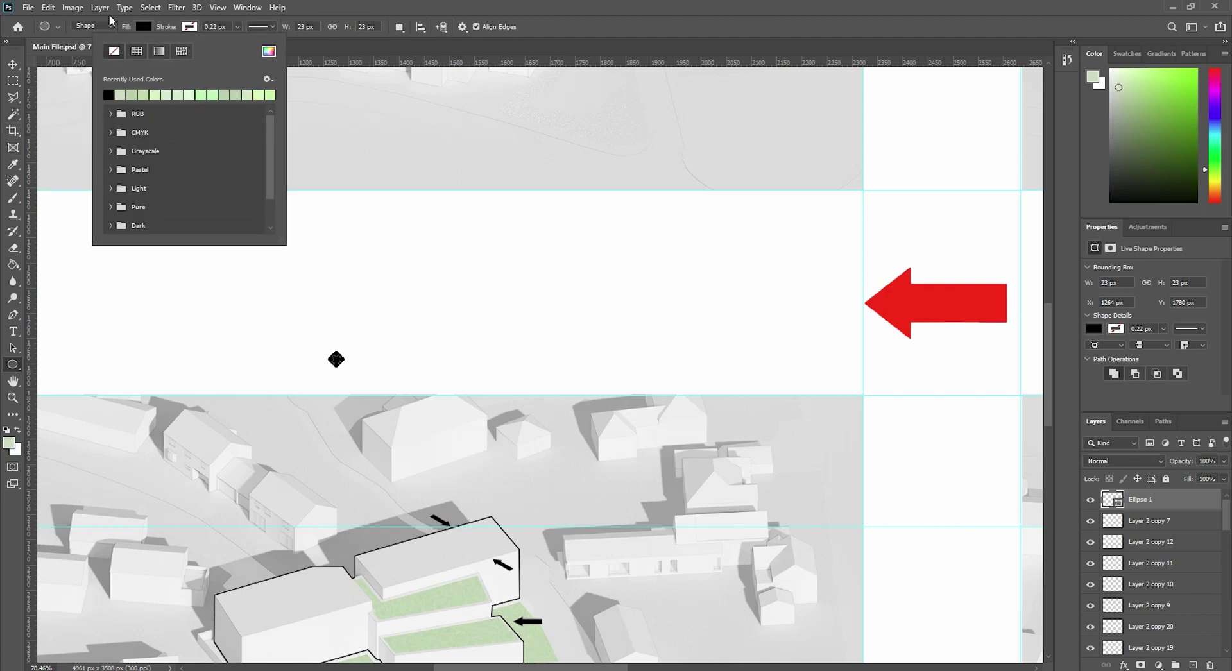
pyautogui.click(14, 66)
pyautogui.click(347, 314)
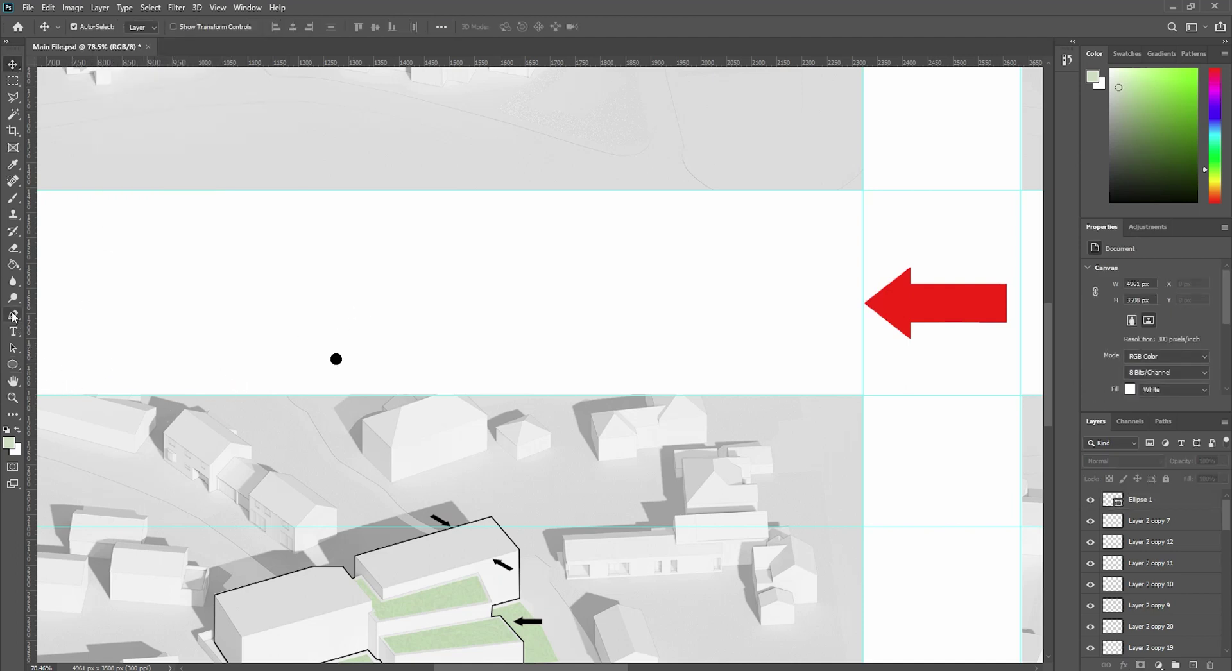
# Draw a V-shaped line path rising from the black dot and align its upper ends to a new horizontal guide
pyautogui.click(13, 315)
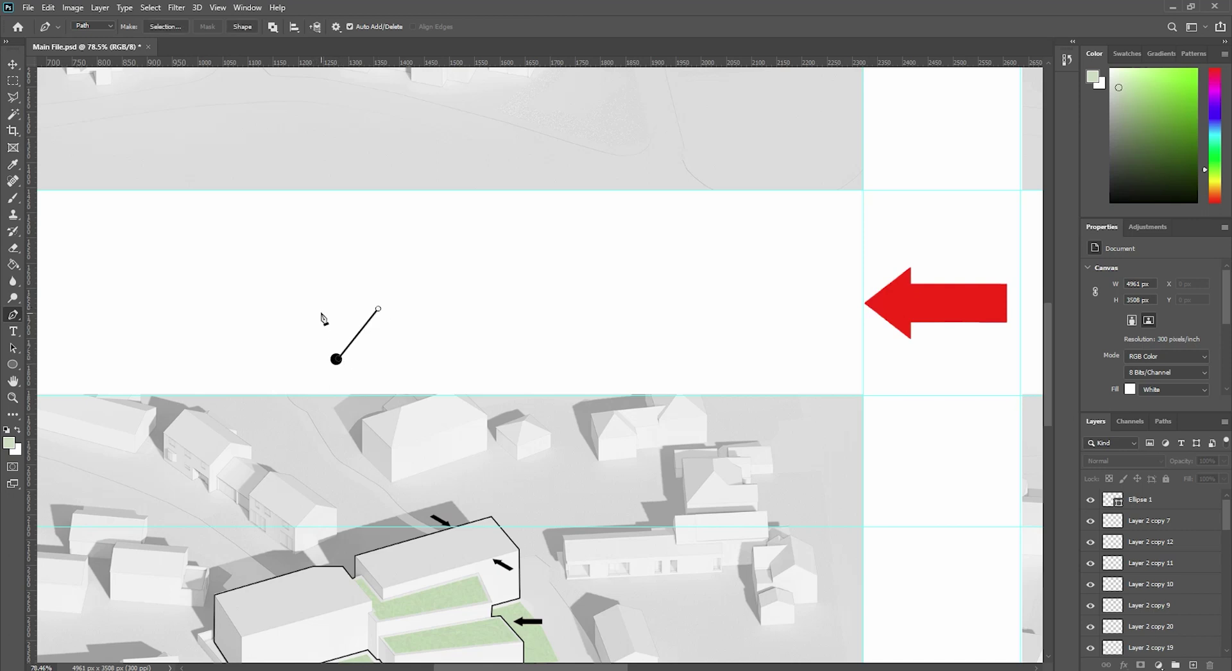
pyautogui.moveTo(313, 64); pyautogui.dragTo(312, 306)
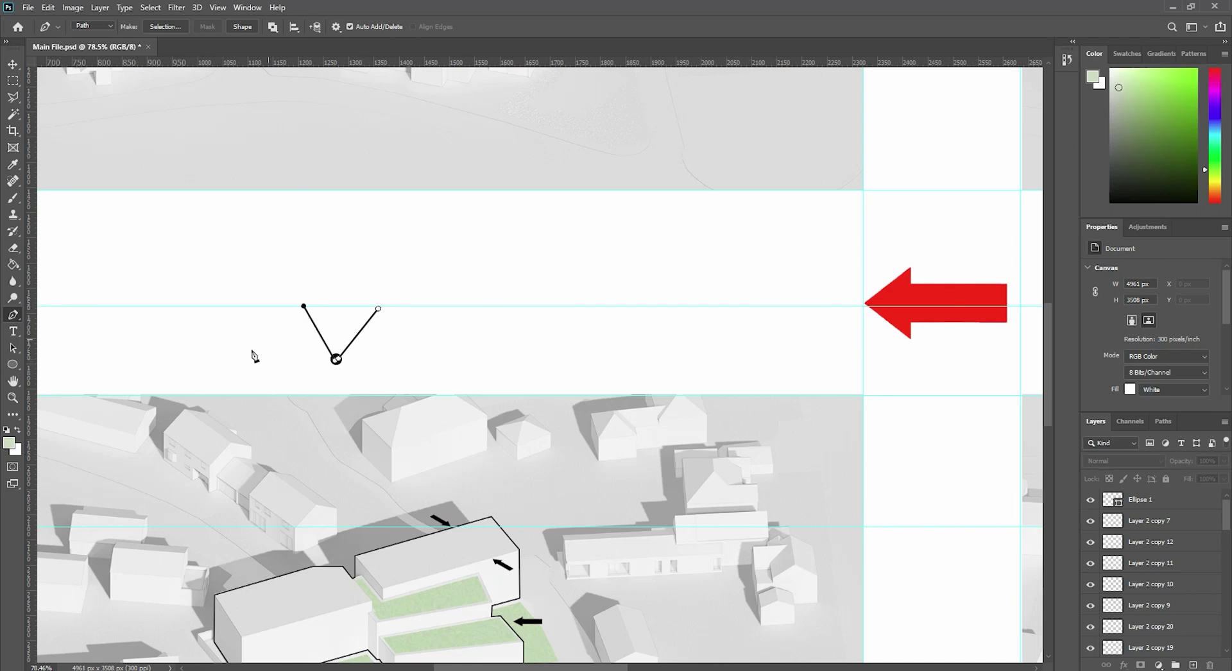
pyautogui.press('a')
pyautogui.keyDown('alt'); pyautogui.scroll(7, 215, 313); pyautogui.keyUp('alt')
pyautogui.rightClick(12, 348)
pyautogui.click(47, 360)
pyautogui.keyDown('alt'); pyautogui.scroll(5, 353, 318); pyautogui.keyUp('alt')
pyautogui.moveTo(628, 284); pyautogui.dragTo(627, 276)
pyautogui.hotkey('ctrl', 'z')
pyautogui.click(628, 283)
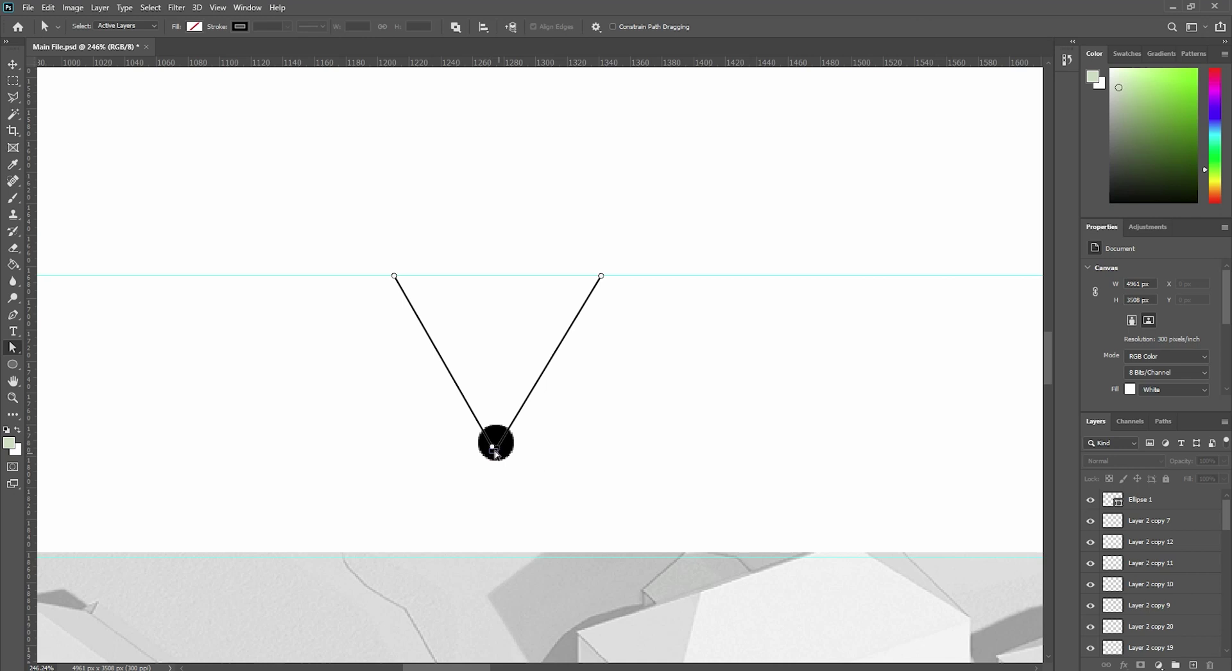
# Close the V with a curved top edge and adjust its upper corners and arc to shape a fan symbol
pyautogui.press('p')
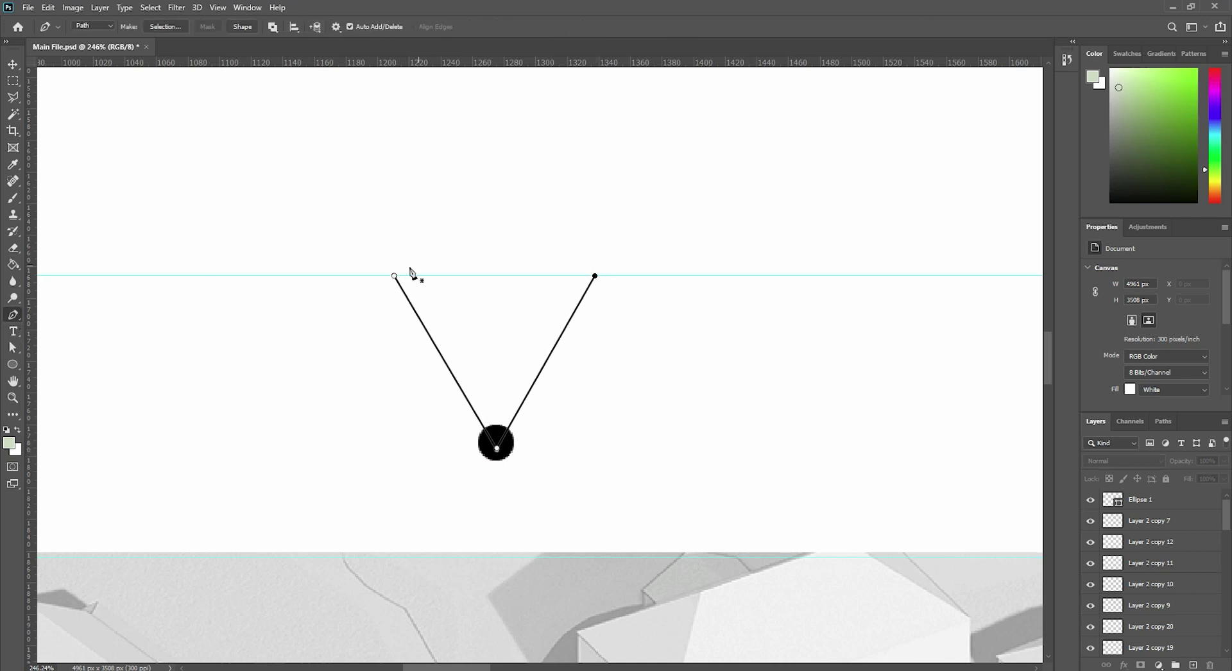
pyautogui.moveTo(673, 329); pyautogui.dragTo(686, 357)
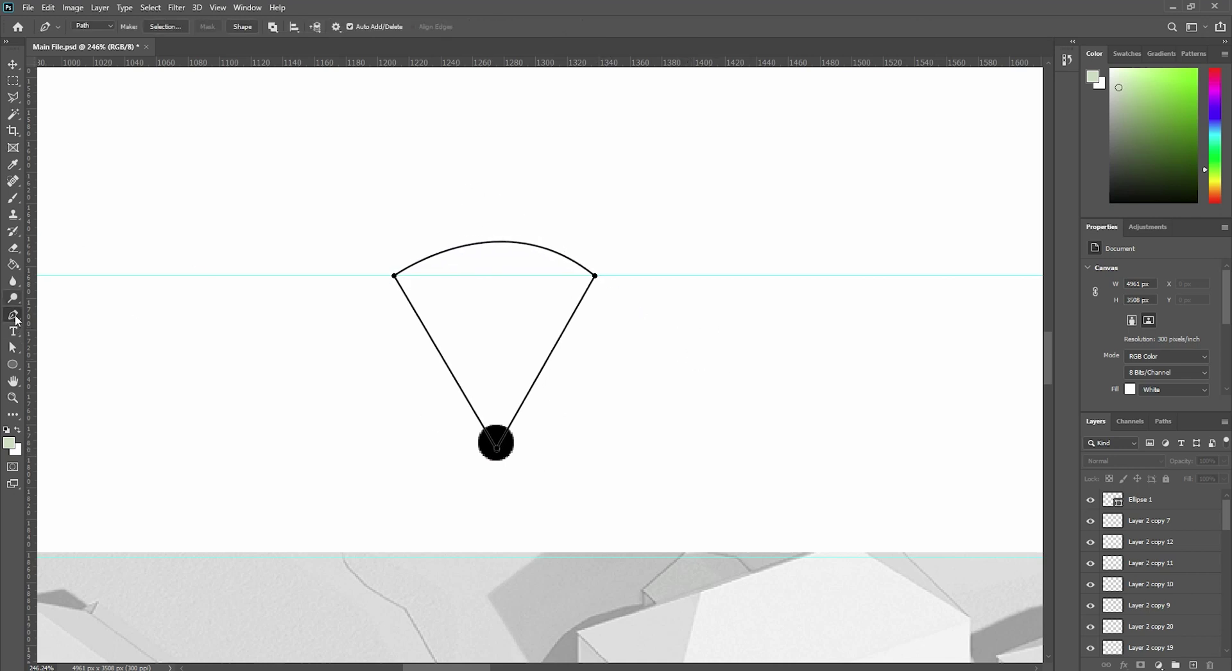
pyautogui.click(13, 347)
pyautogui.press('v')
pyautogui.press('a')
pyautogui.moveTo(429, 276); pyautogui.dragTo(368, 311)
pyautogui.moveTo(595, 276); pyautogui.dragTo(629, 309)
pyautogui.moveTo(539, 234); pyautogui.dragTo(495, 220)
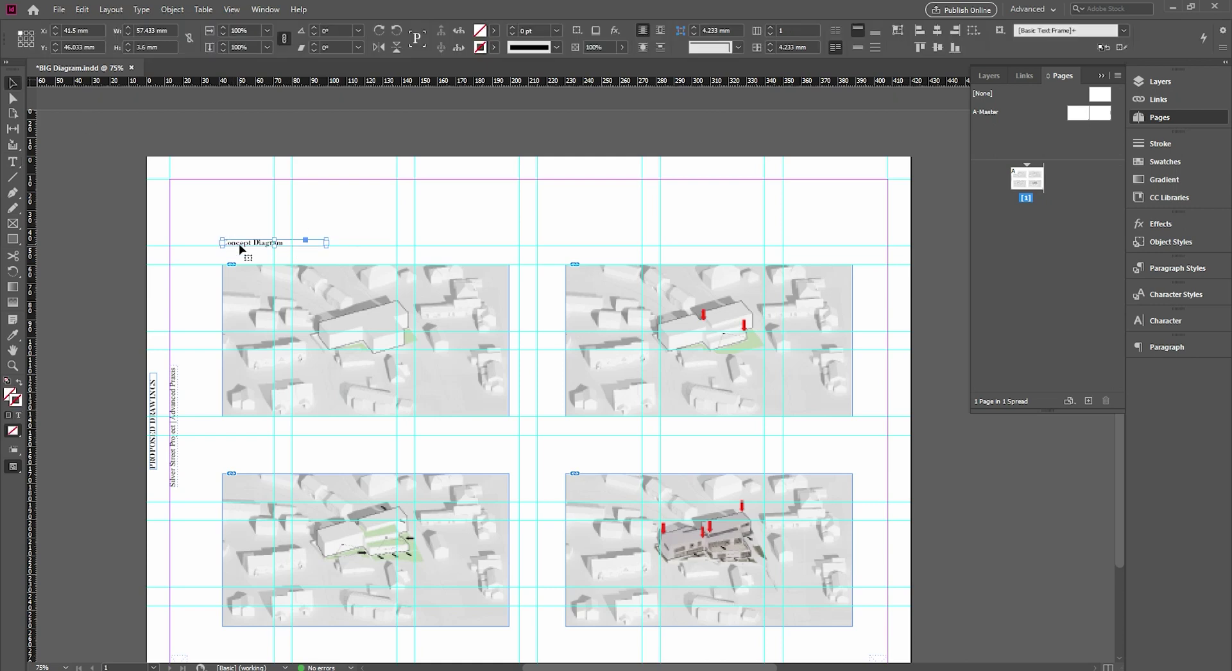
# Switch to the InDesign layout and select the "Concept Diagram" title text above the first view
pyautogui.tripleClick(243, 244)
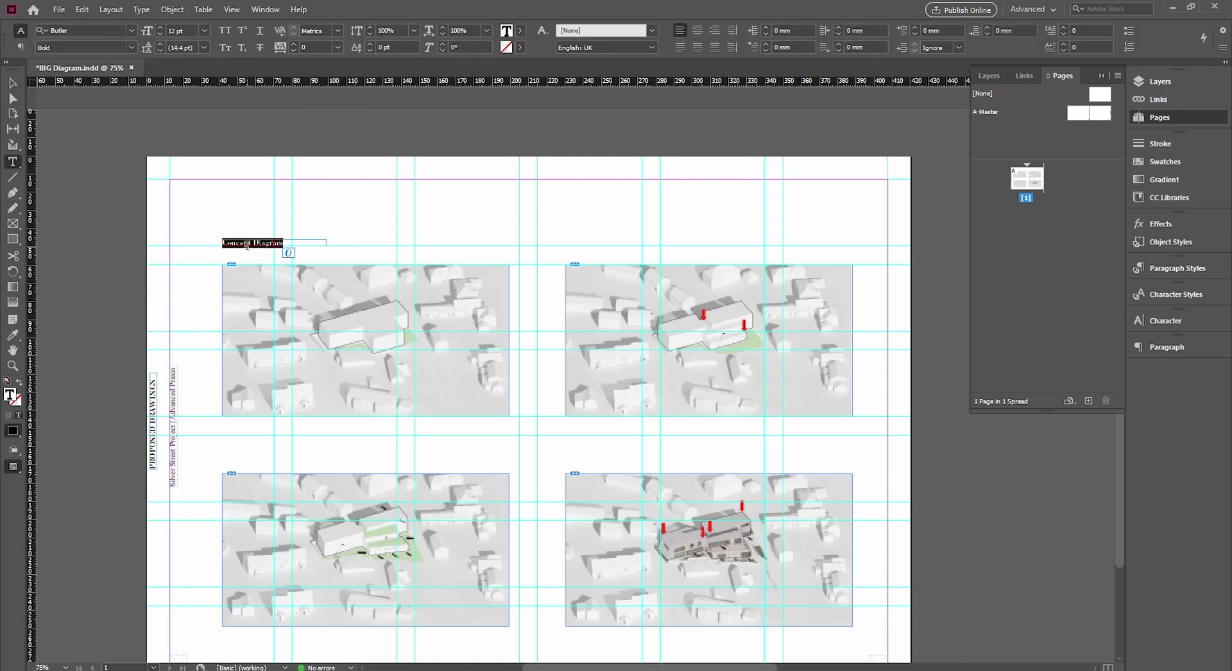